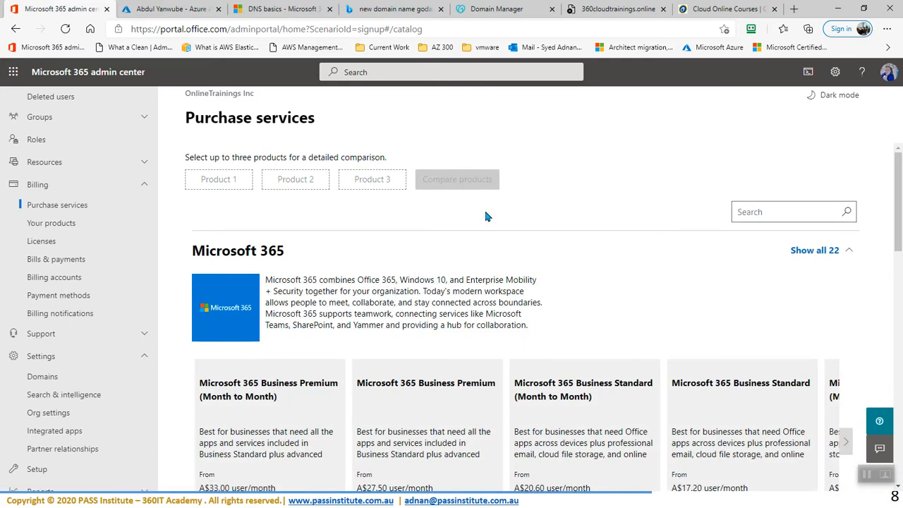
# Step: Open a new blank browser tab beside the admin center's Purchase services catalog
pyautogui.click(795, 10)
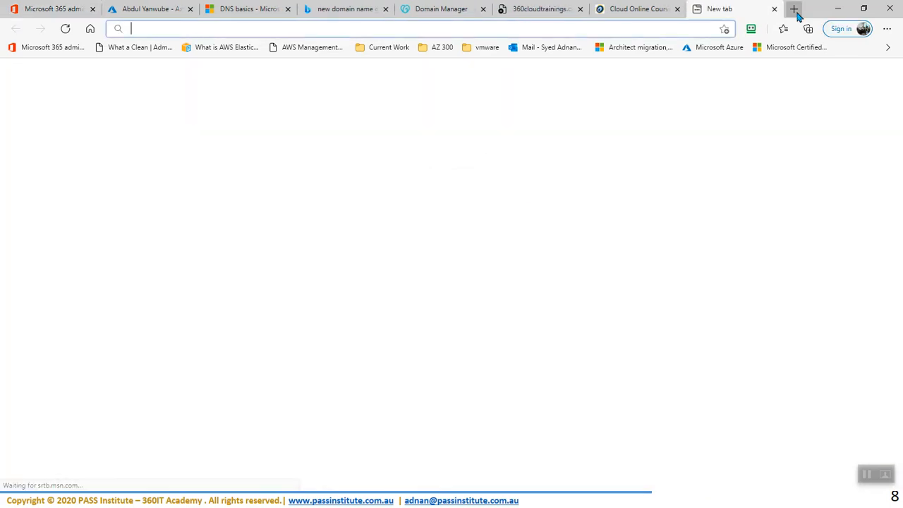
# Step: Search Bing for 'microsoft 365 enterprise plans' and open the Compare Office 365 Enterprise Plans result
pyautogui.write('microsoft')
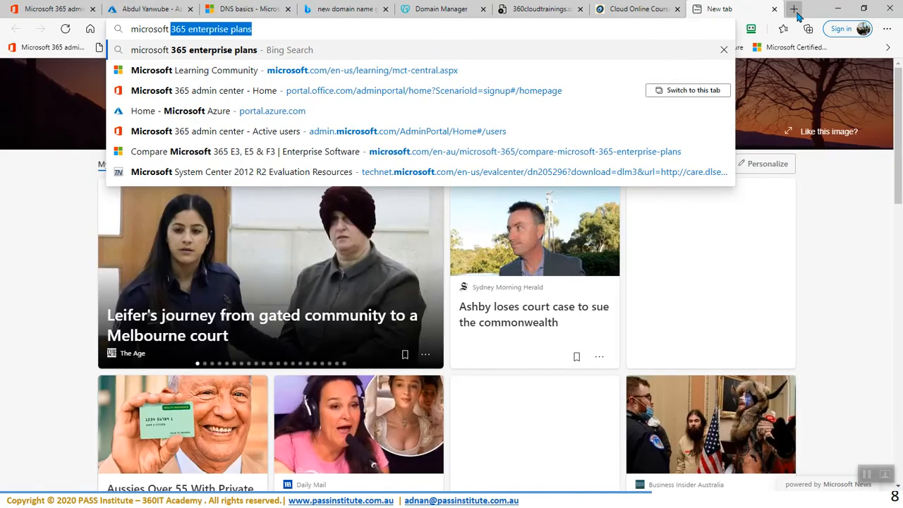
pyautogui.press('Right')
pyautogui.press('Return')
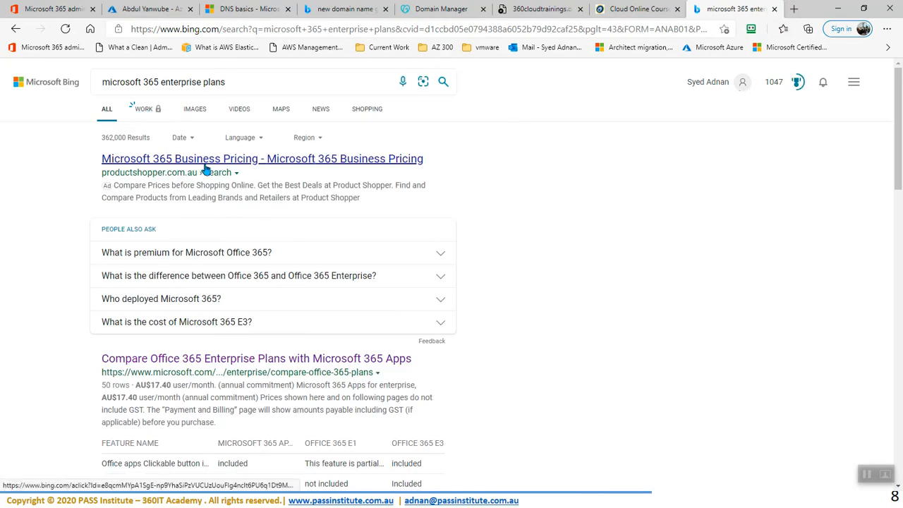
pyautogui.scroll(-3, 215, 171)
pyautogui.click(214, 166)
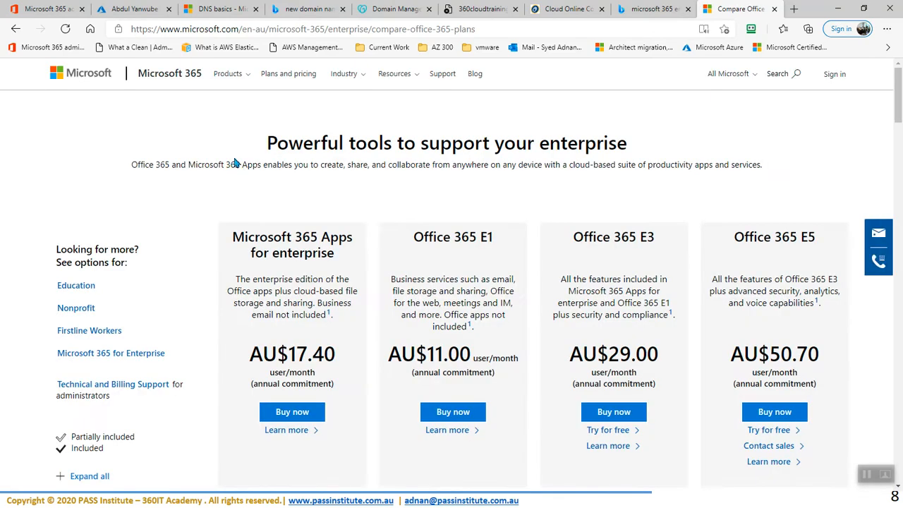
# Step: Open For individuals, business and enterprise plans pages in new tabs, then view the Personal page
pyautogui.click(234, 75)
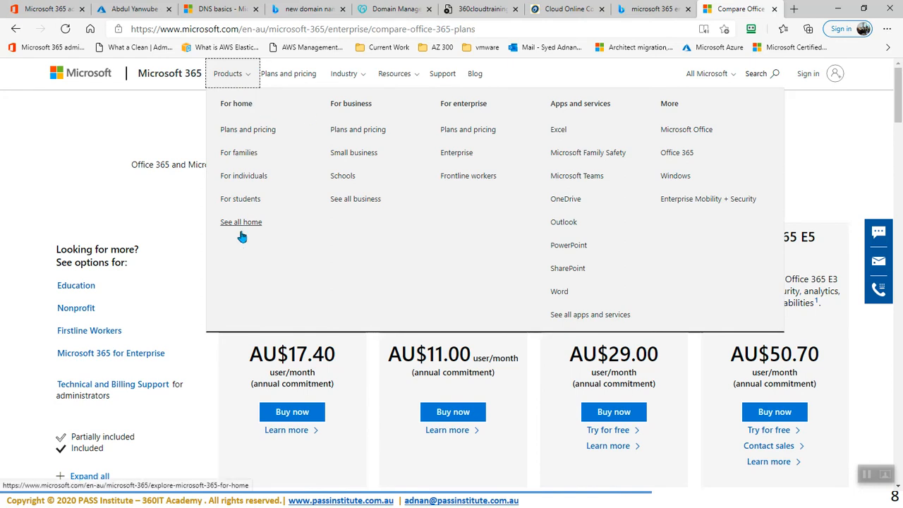
pyautogui.rightClick(244, 181)
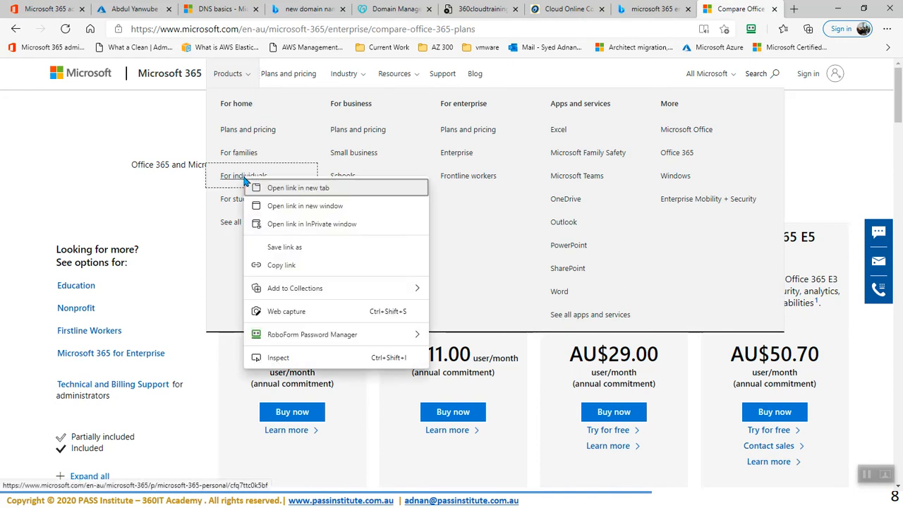
pyautogui.click(289, 188)
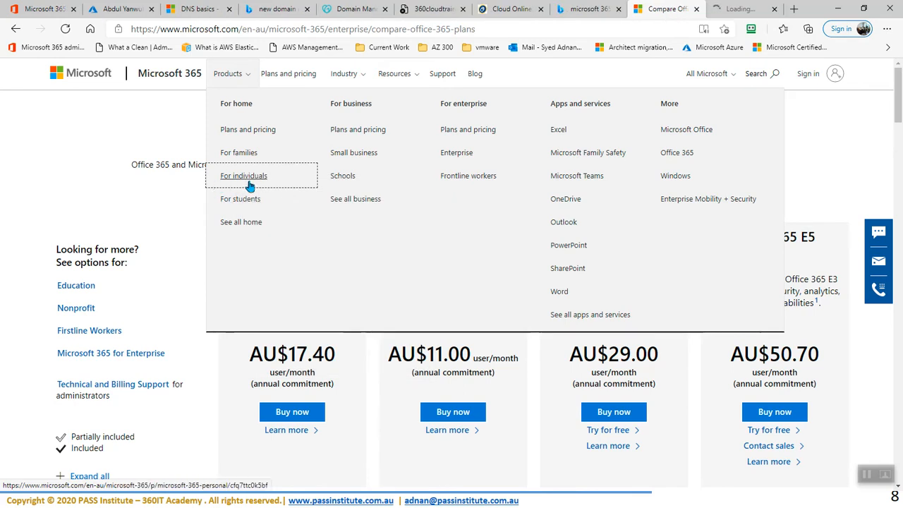
pyautogui.rightClick(358, 133)
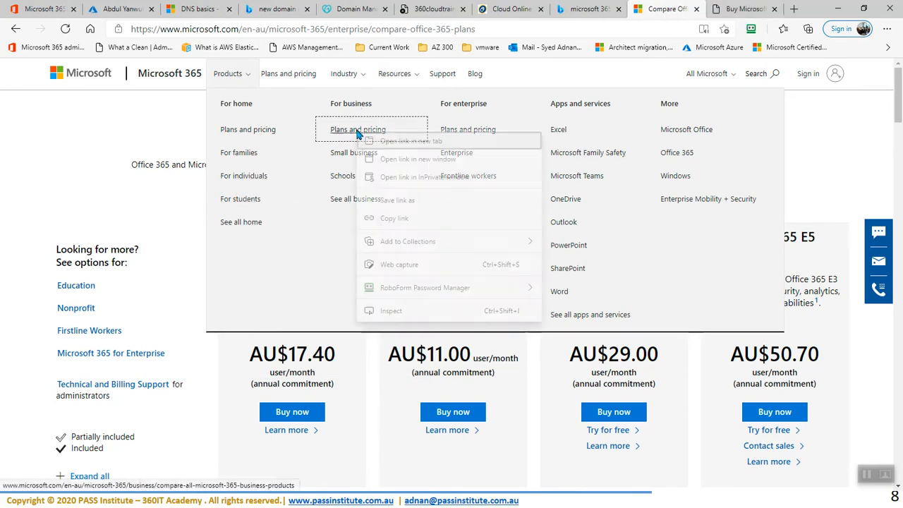
pyautogui.click(406, 140)
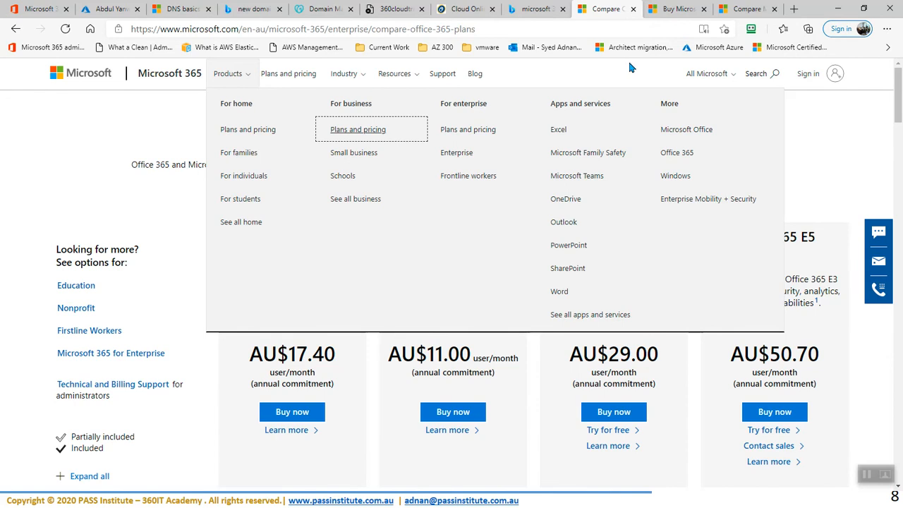
pyautogui.rightClick(469, 131)
pyautogui.click(507, 138)
pyautogui.click(620, 10)
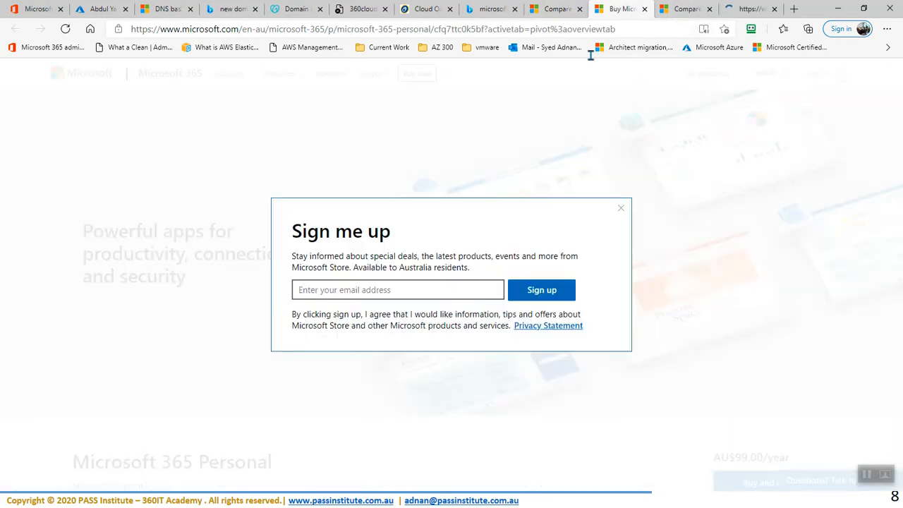
# Step: Dismiss the sign-up pop-up, review Microsoft 365 Personal details, then view the business plans comparison
pyautogui.click(621, 208)
pyautogui.scroll(-5, 292, 252)
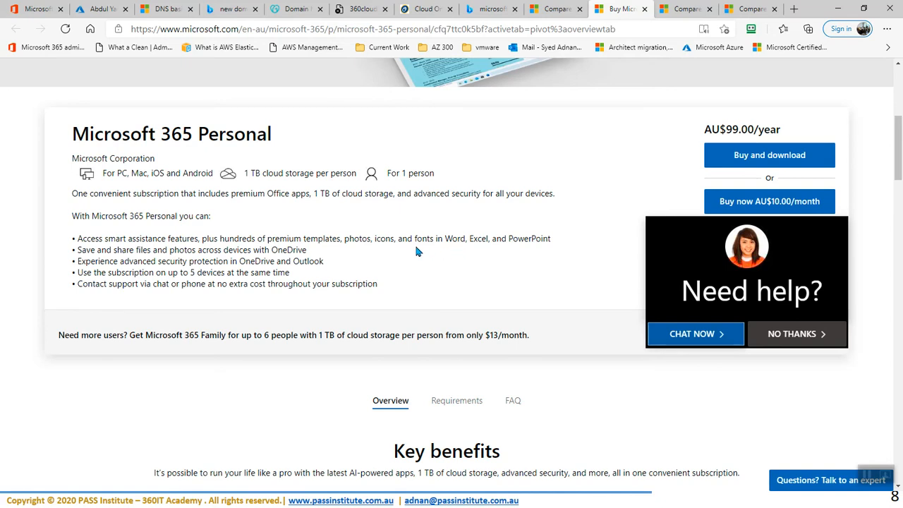
pyautogui.scroll(-7, 449, 260)
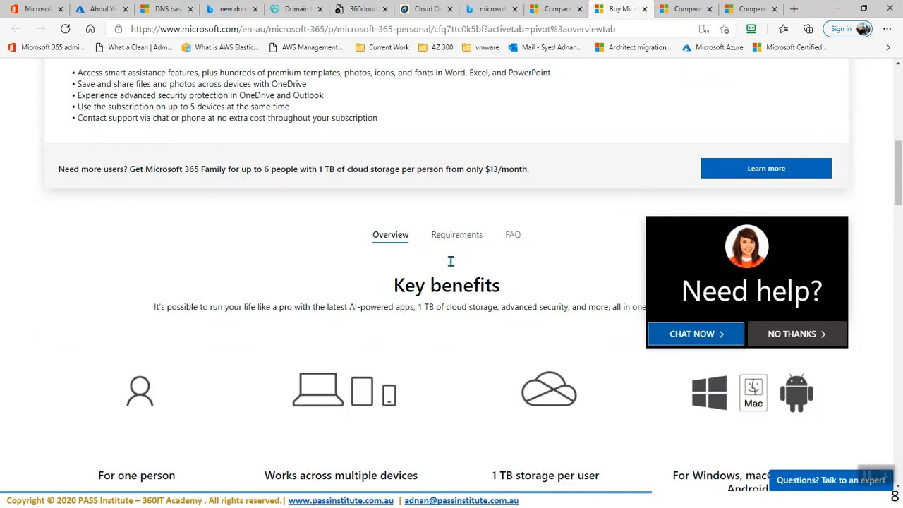
pyautogui.scroll(-1, 452, 261)
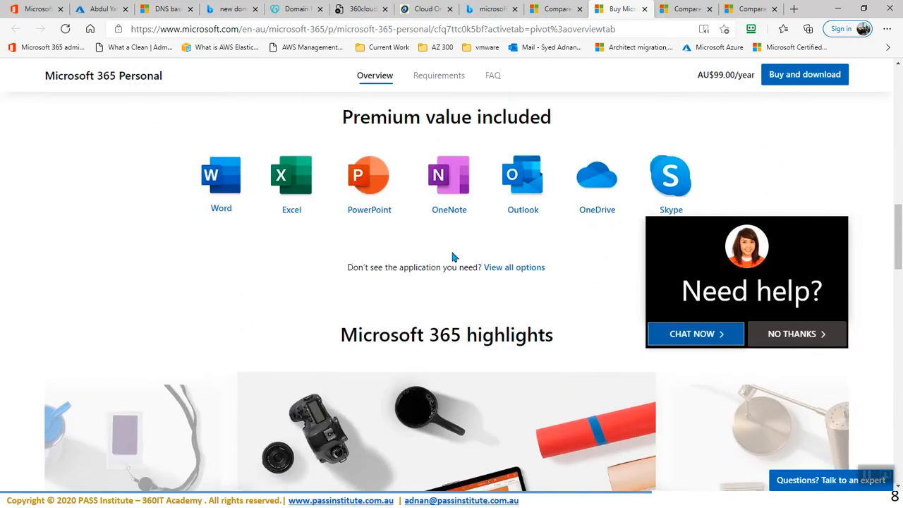
pyautogui.scroll(-5, 182, 225)
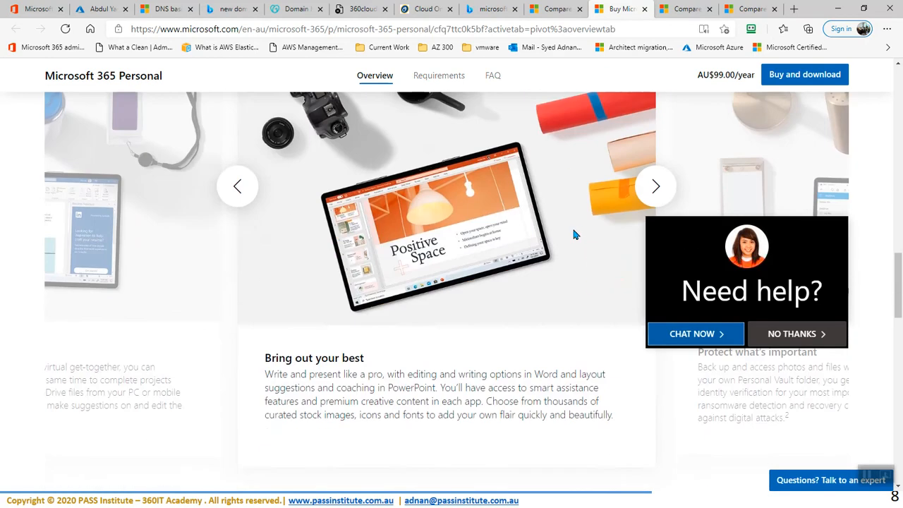
pyautogui.click(691, 14)
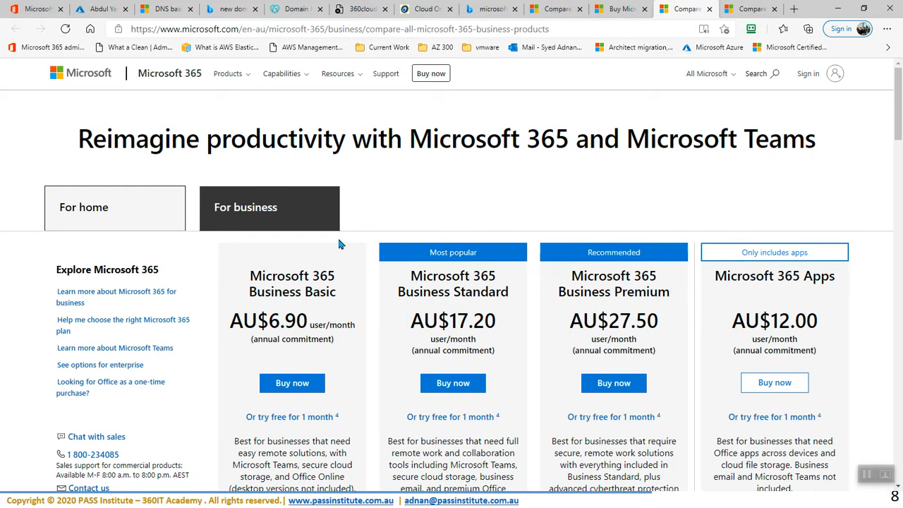
pyautogui.scroll(-1, 412, 221)
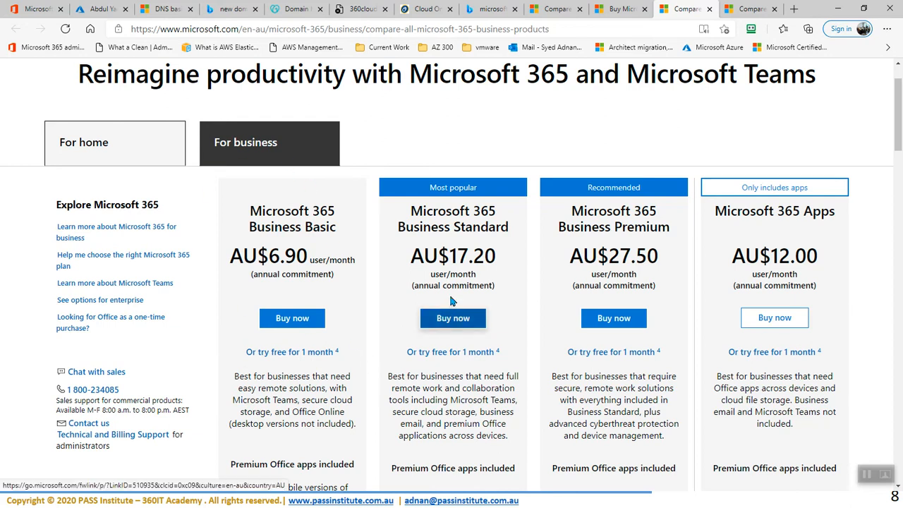
pyautogui.scroll(-1, 457, 282)
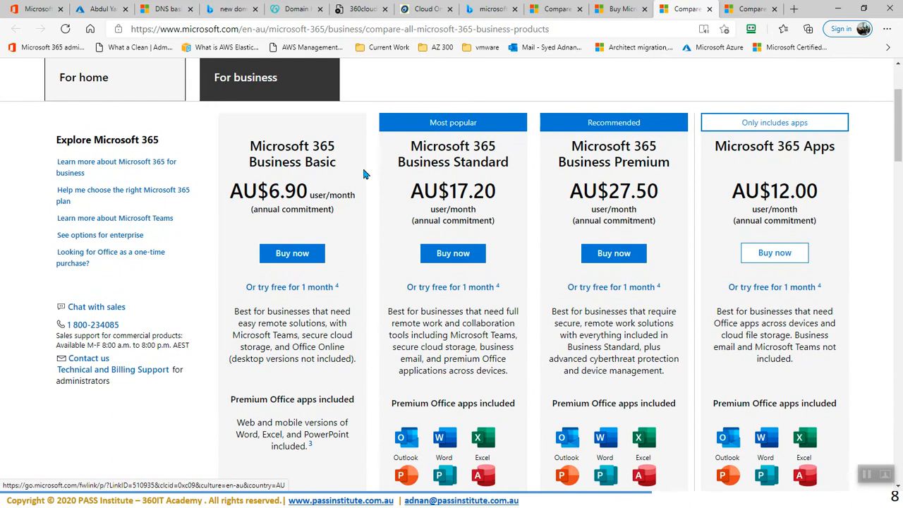
pyautogui.scroll(2, 334, 149)
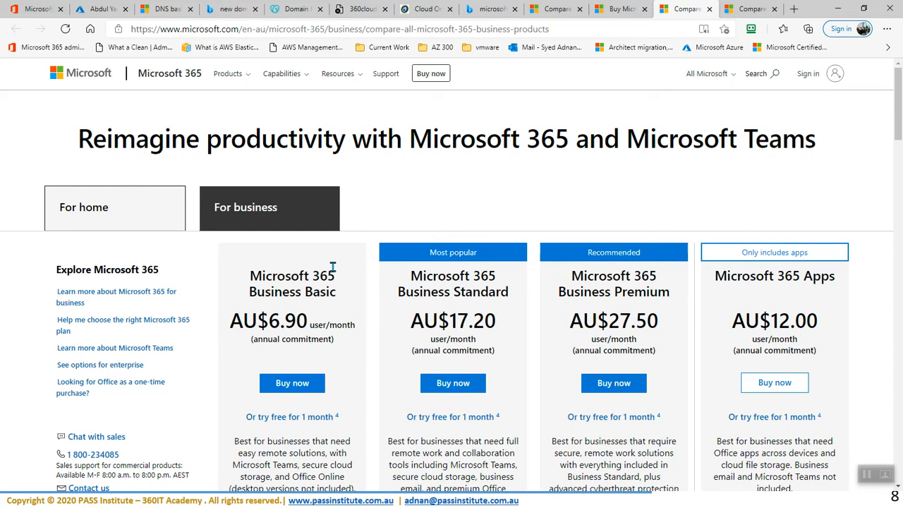
# Step: Review the E3, E5 and F3 enterprise plan comparison, then return to the admin center
pyautogui.click(752, 9)
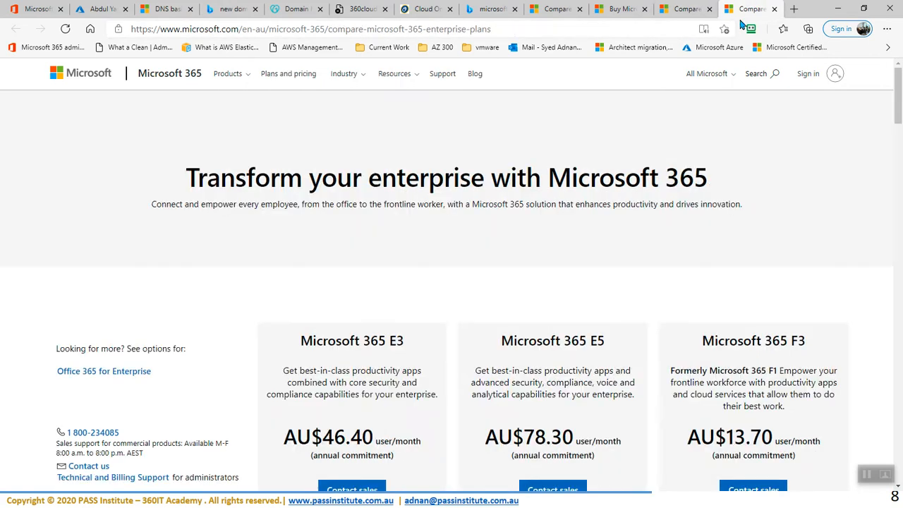
pyautogui.scroll(-3, 443, 320)
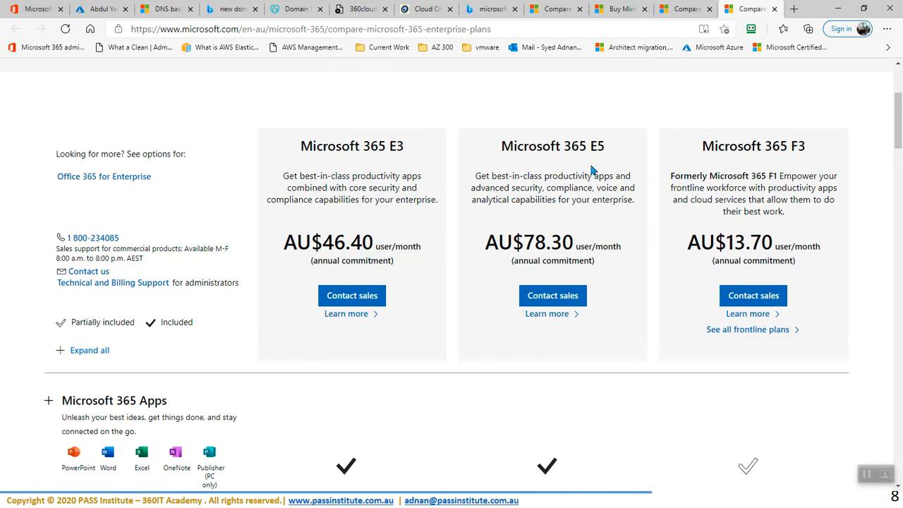
pyautogui.scroll(-3, 568, 250)
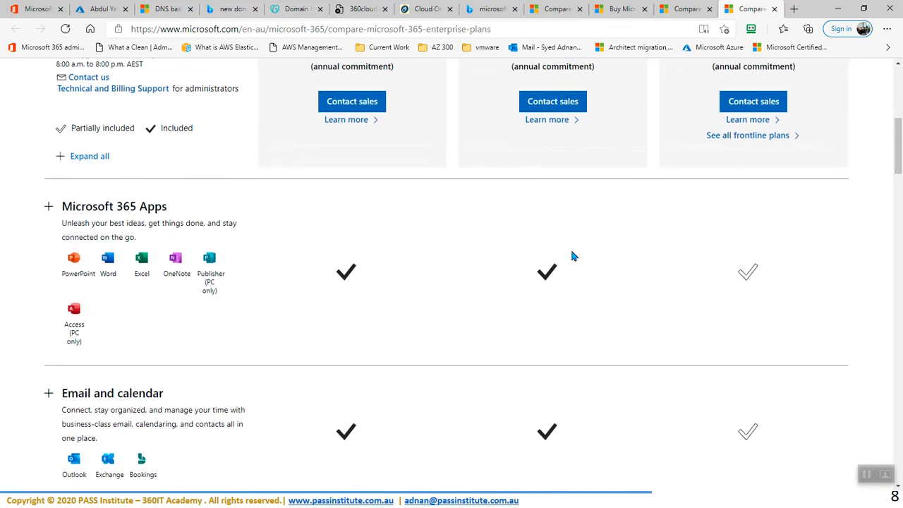
pyautogui.scroll(1, 568, 247)
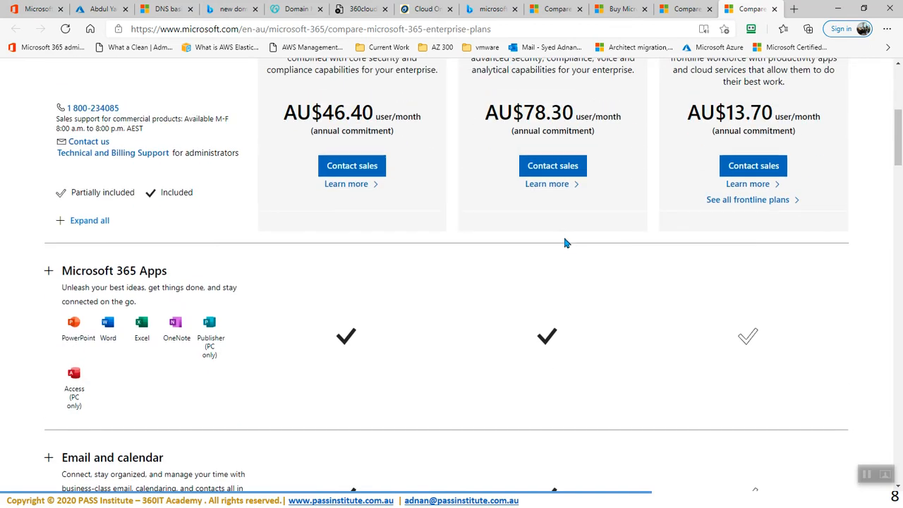
pyautogui.scroll(-5, 564, 243)
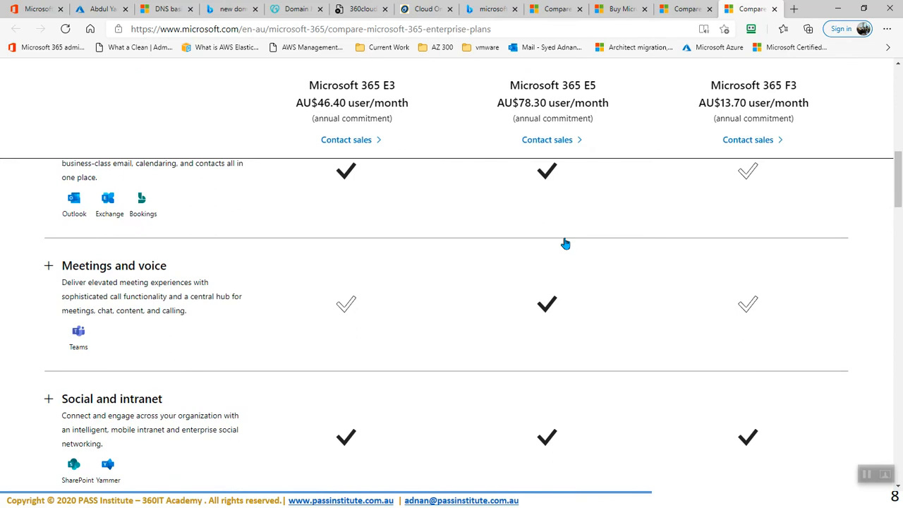
pyautogui.scroll(5, 564, 243)
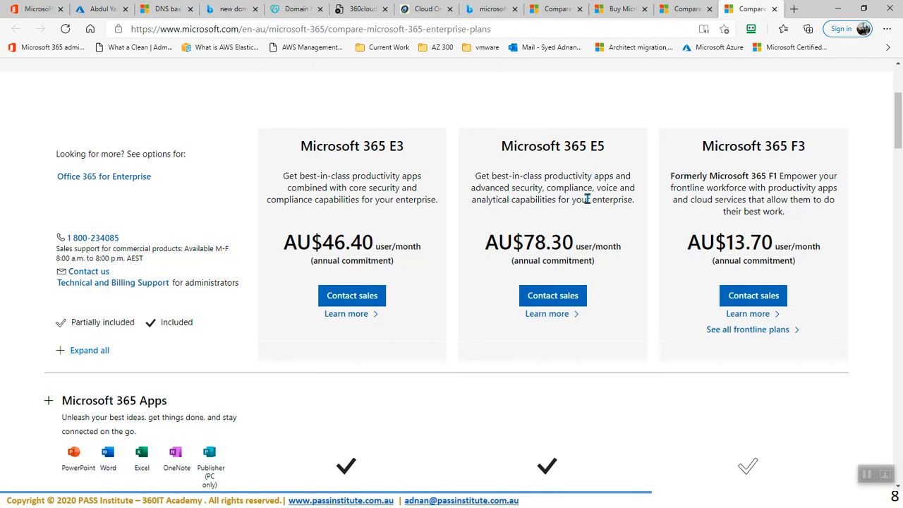
pyautogui.scroll(-2, 586, 199)
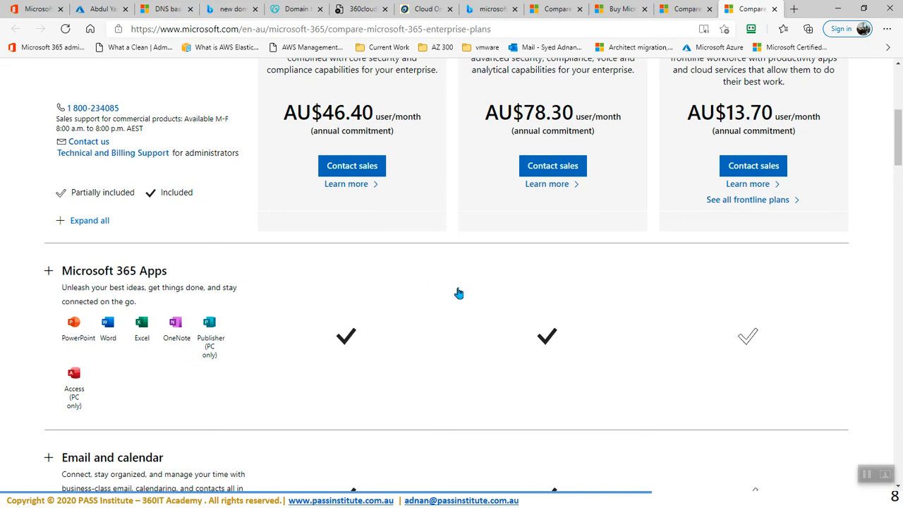
pyautogui.scroll(-4, 458, 294)
pyautogui.scroll(-2, 459, 294)
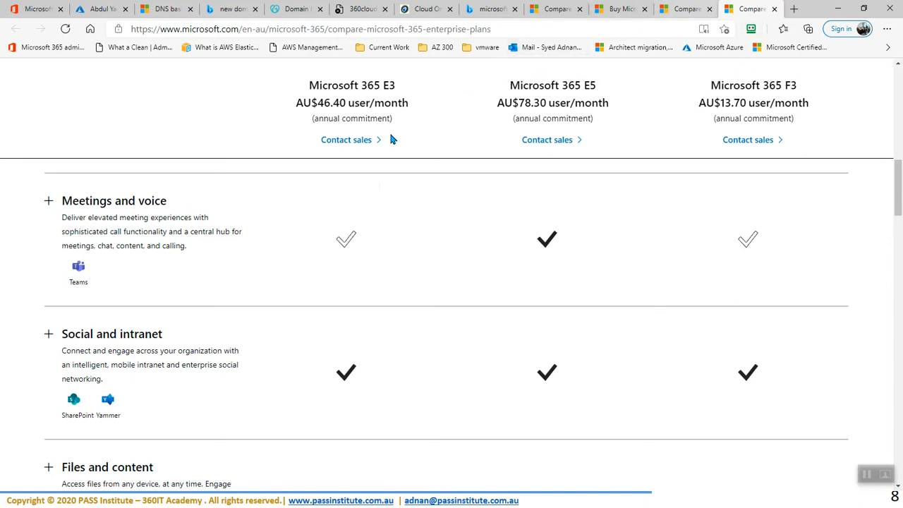
pyautogui.click(68, 16)
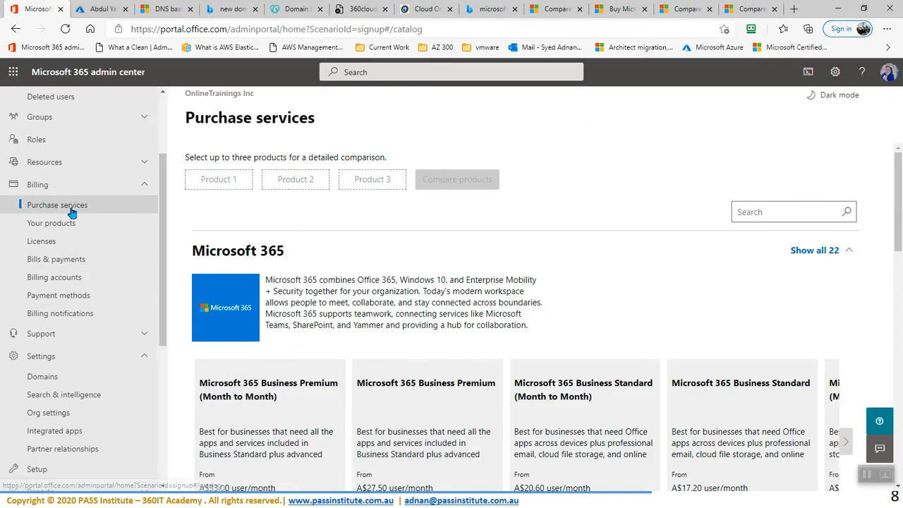
# Step: Browse the Purchase services catalog, then show Billing > Your products with its two trial subscriptions
pyautogui.scroll(-3, 512, 326)
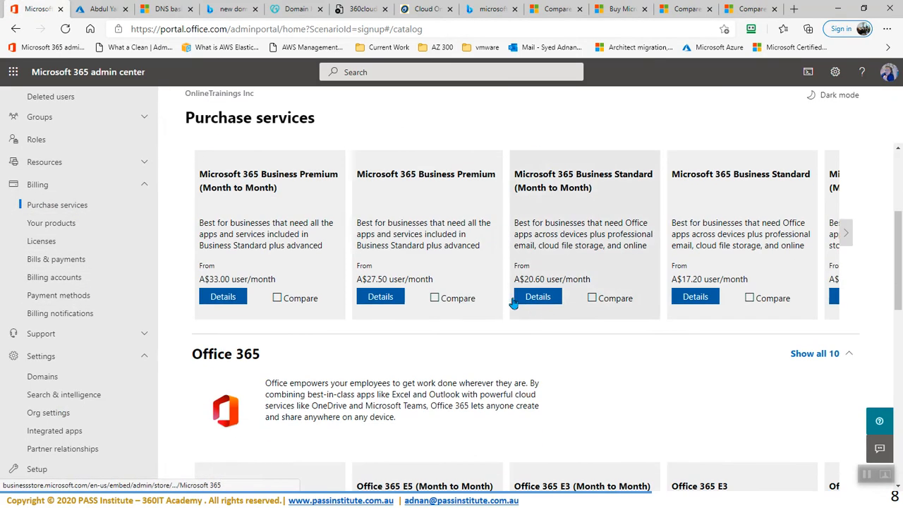
pyautogui.scroll(-3, 520, 313)
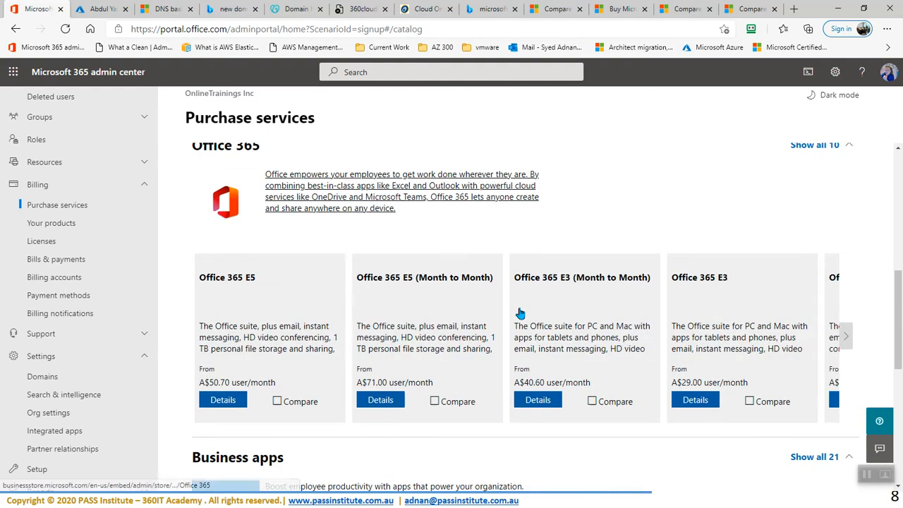
pyautogui.scroll(-6, 376, 369)
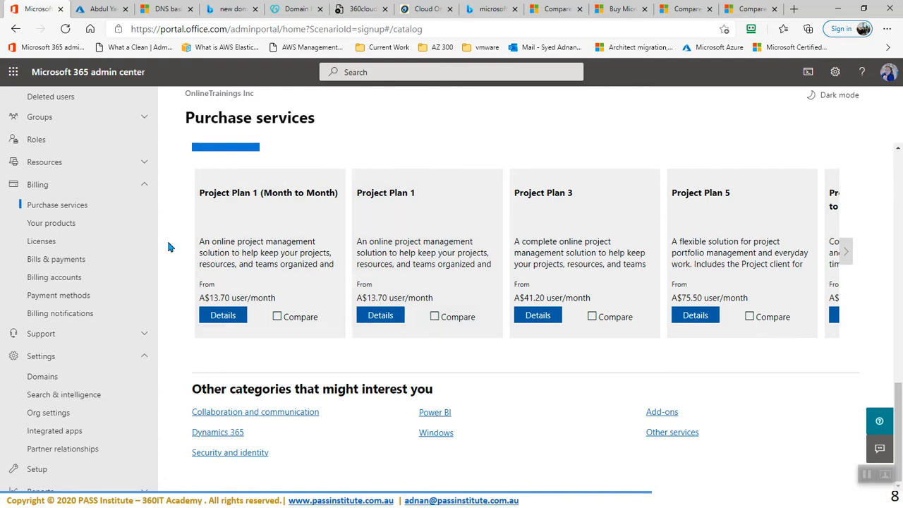
pyautogui.click(43, 230)
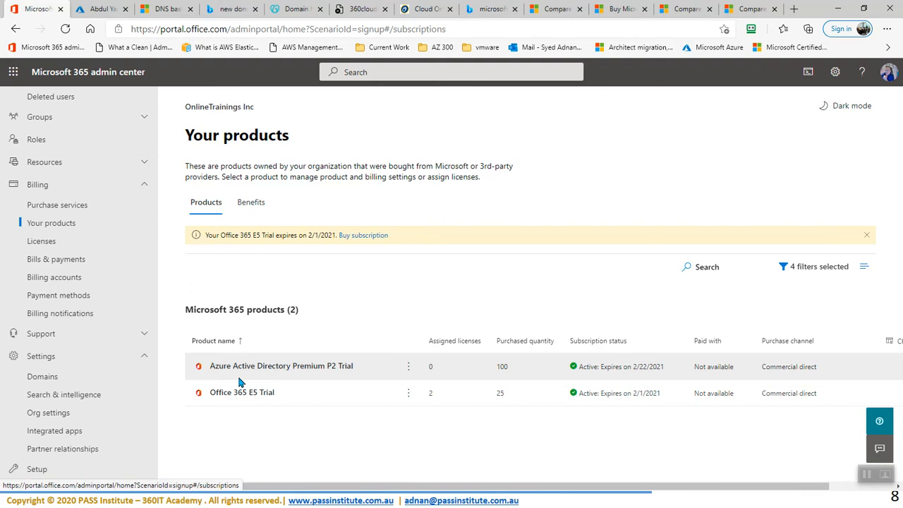
# Step: Open the Office 365 E5 Trial subscription's details from the Your products list
pyautogui.scroll(-3, 112, 390)
pyautogui.scroll(-3, 99, 389)
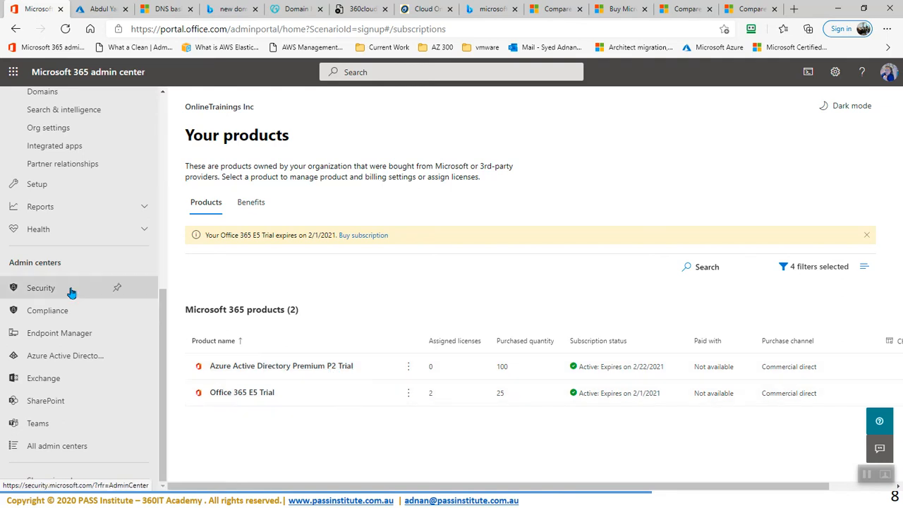
pyautogui.scroll(5, 80, 285)
pyautogui.scroll(-1, 95, 299)
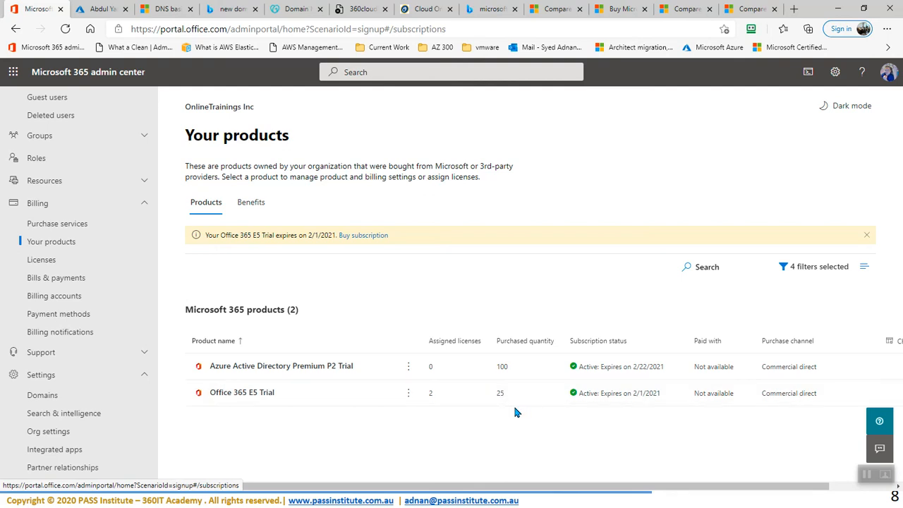
pyautogui.click(241, 393)
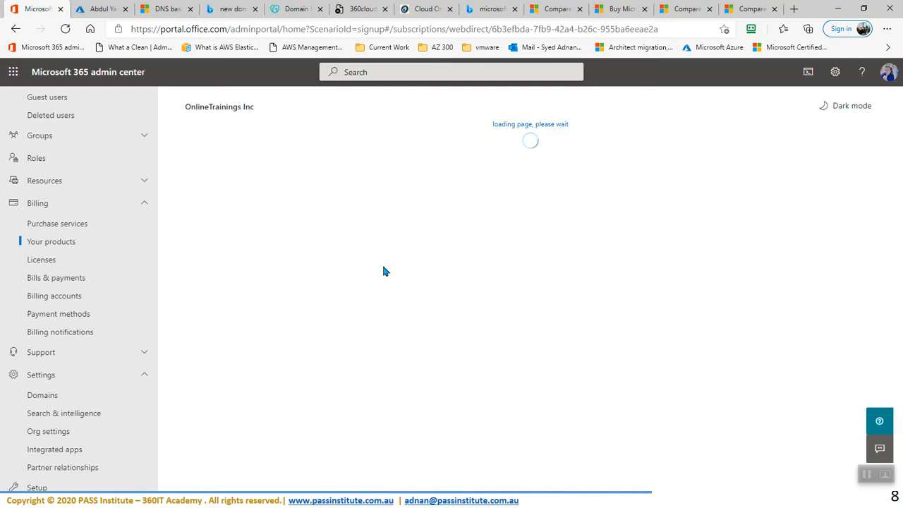
# Step: Open Billing > Licenses in a new browser tab and switch to it
pyautogui.rightClick(50, 263)
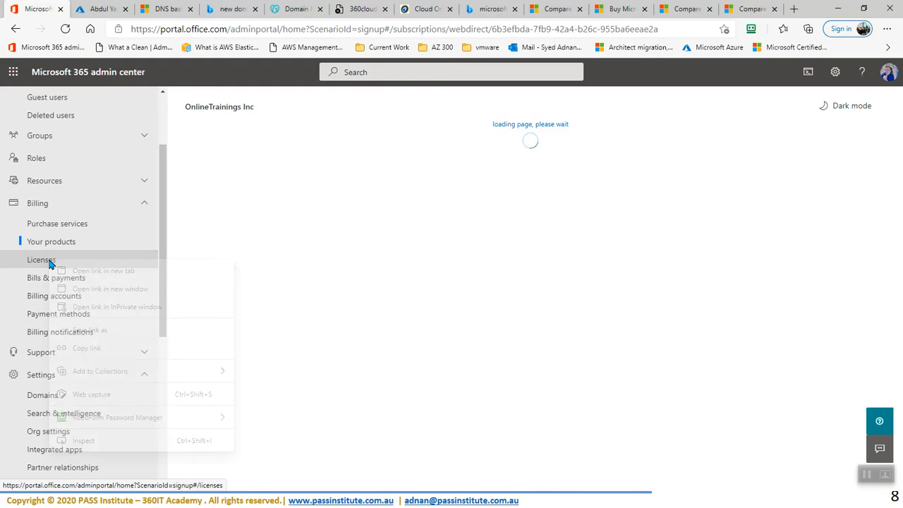
pyautogui.click(110, 273)
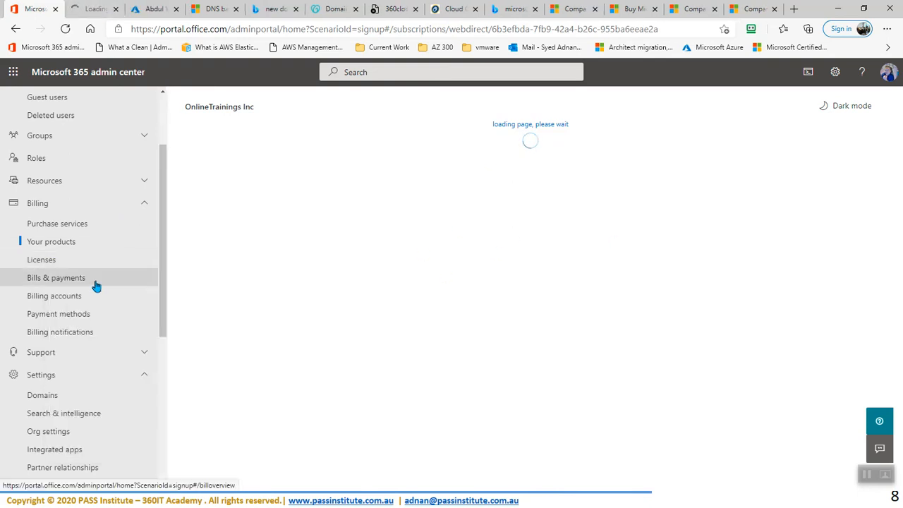
pyautogui.click(96, 10)
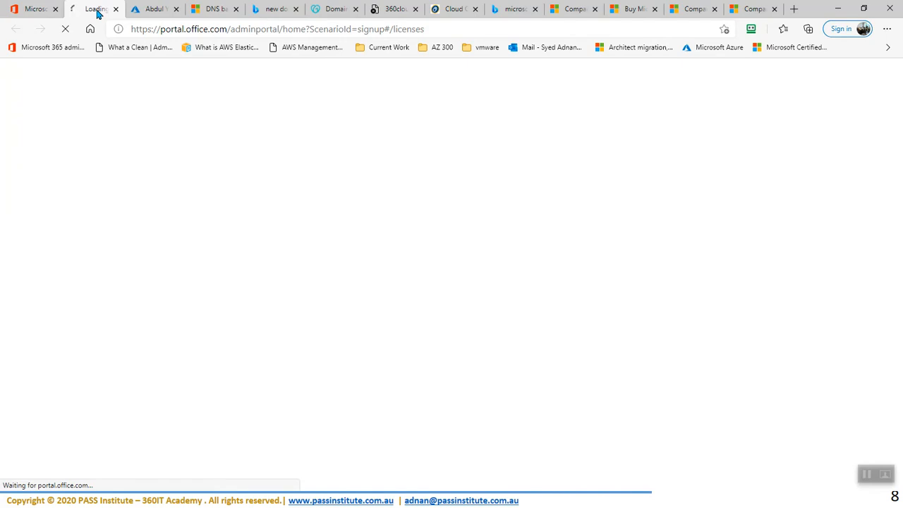
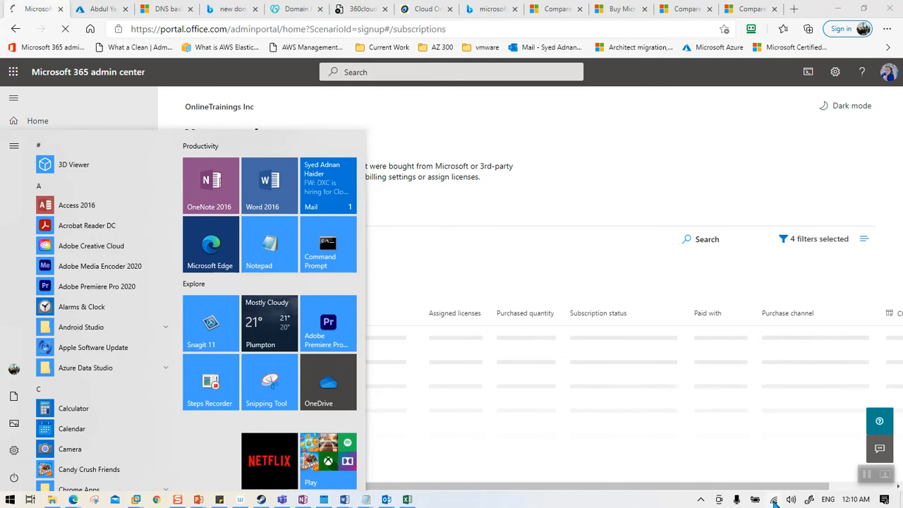
# Step: Return to the admin center's Billing > Your products page
pyautogui.click(570, 183)
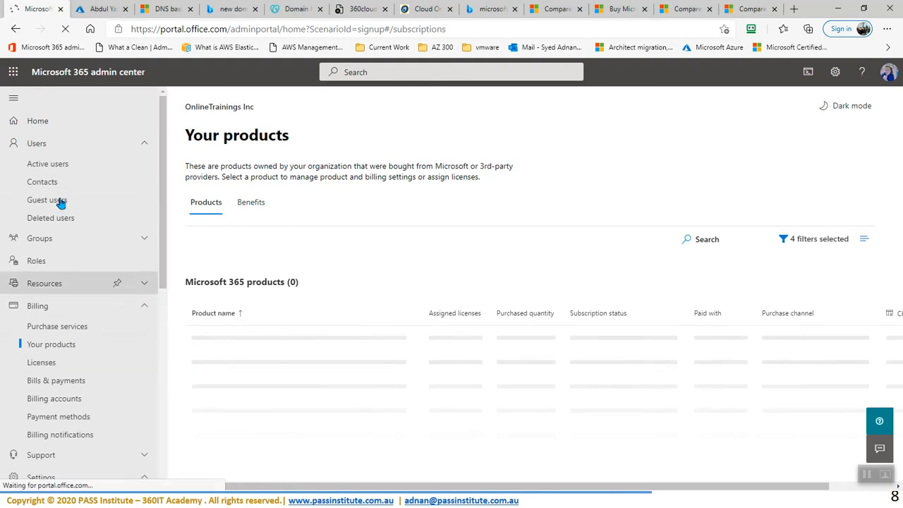
# Step: Refresh the empty Active users list, check Wi-Fi, then switch to the Azure AD authentication methods tab
pyautogui.click(49, 172)
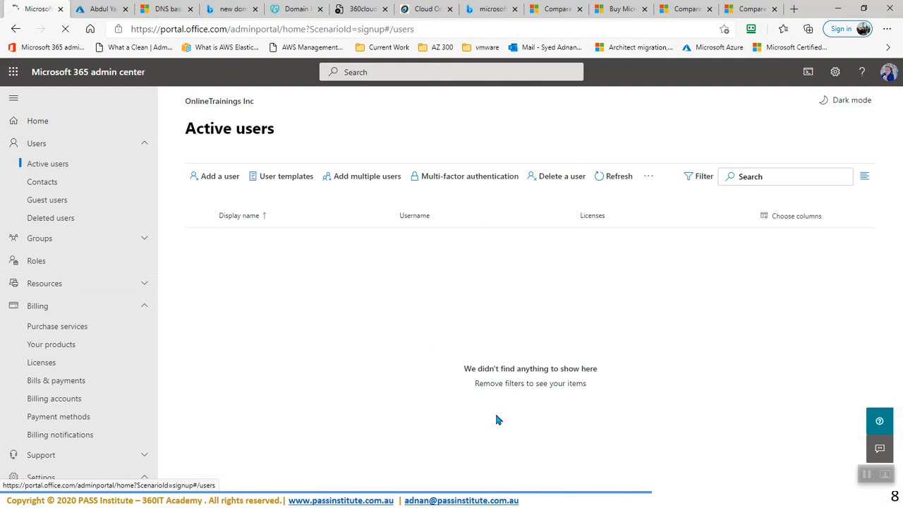
pyautogui.click(55, 162)
pyautogui.press('super')
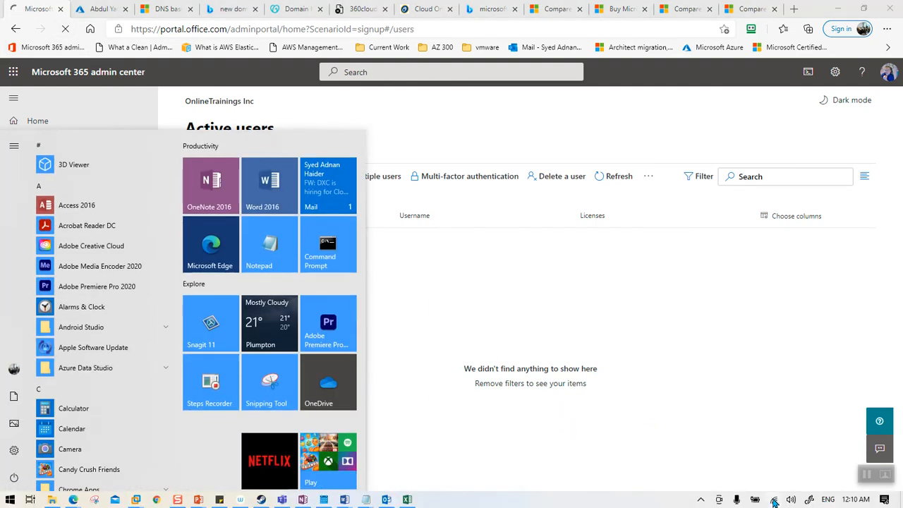
pyautogui.click(774, 499)
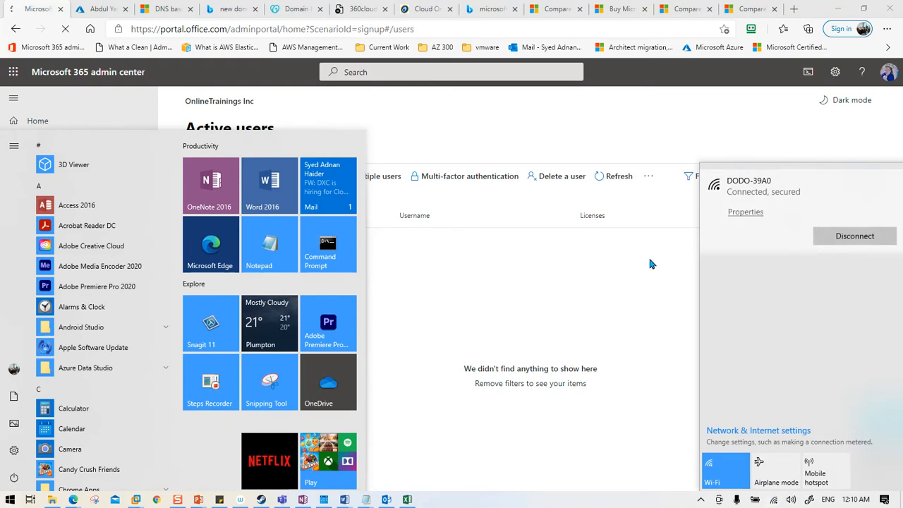
pyautogui.click(475, 268)
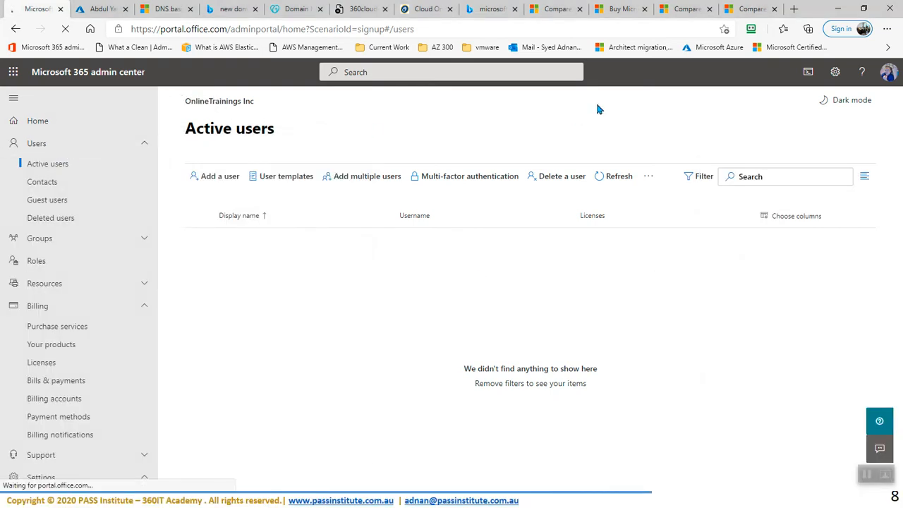
pyautogui.click(99, 10)
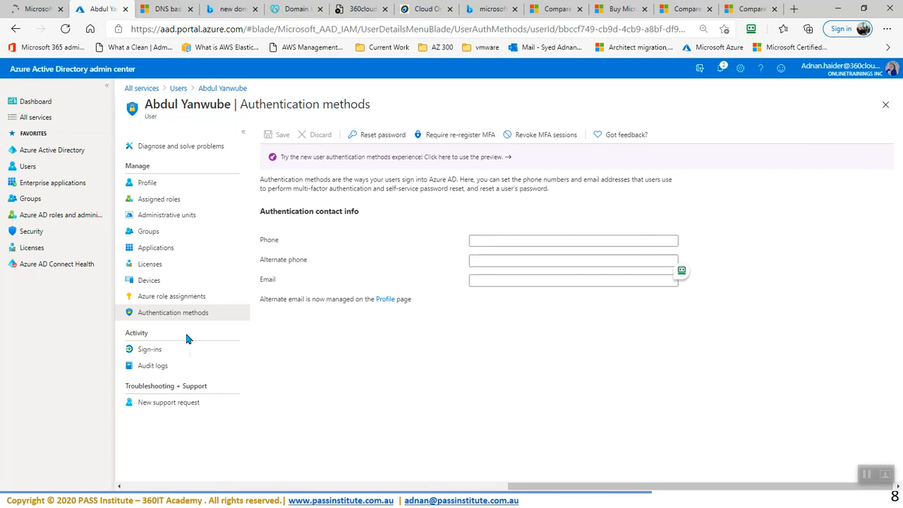
pyautogui.press('super')
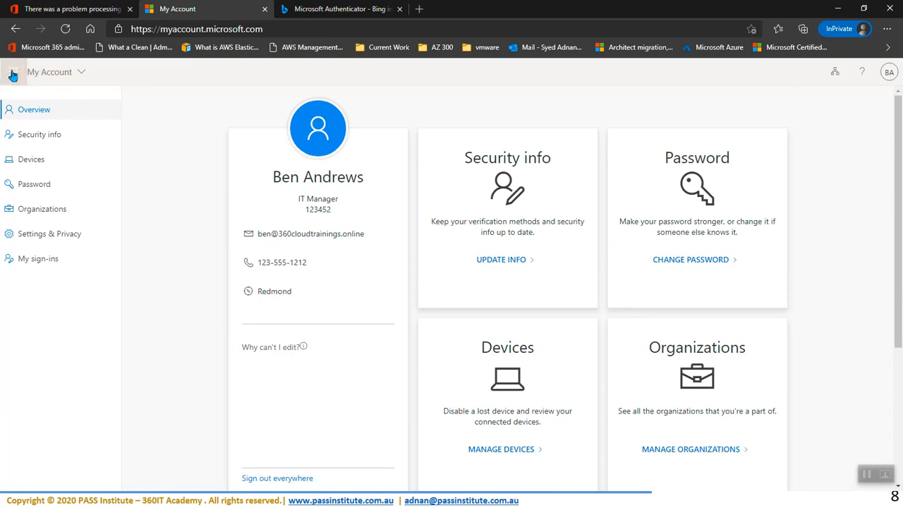
pyautogui.click(13, 72)
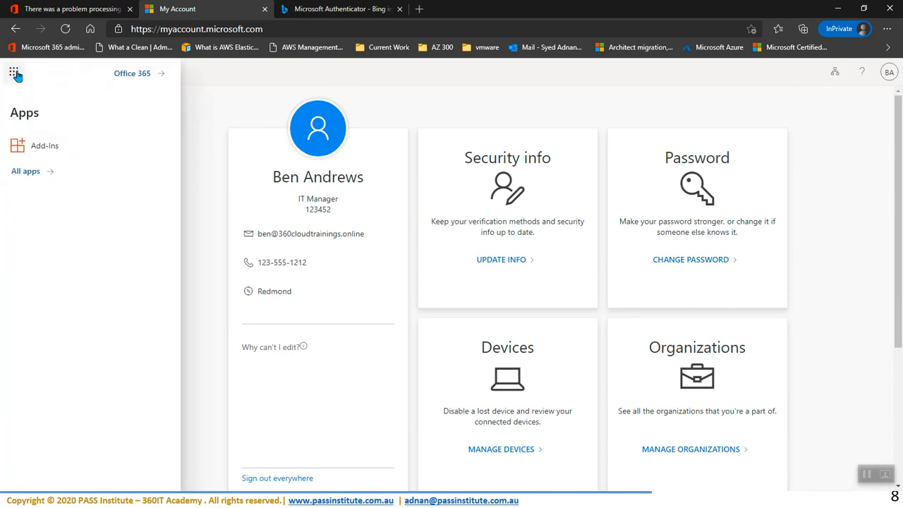
pyautogui.click(29, 177)
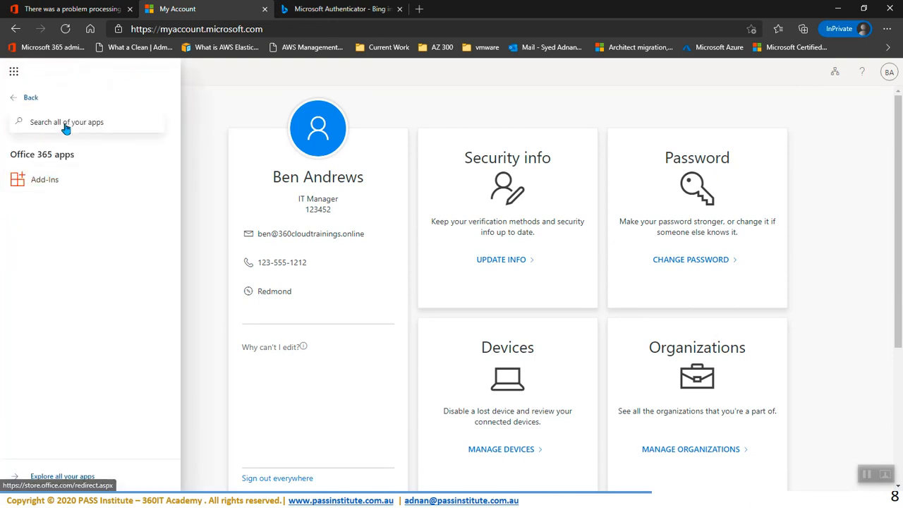
pyautogui.click(14, 74)
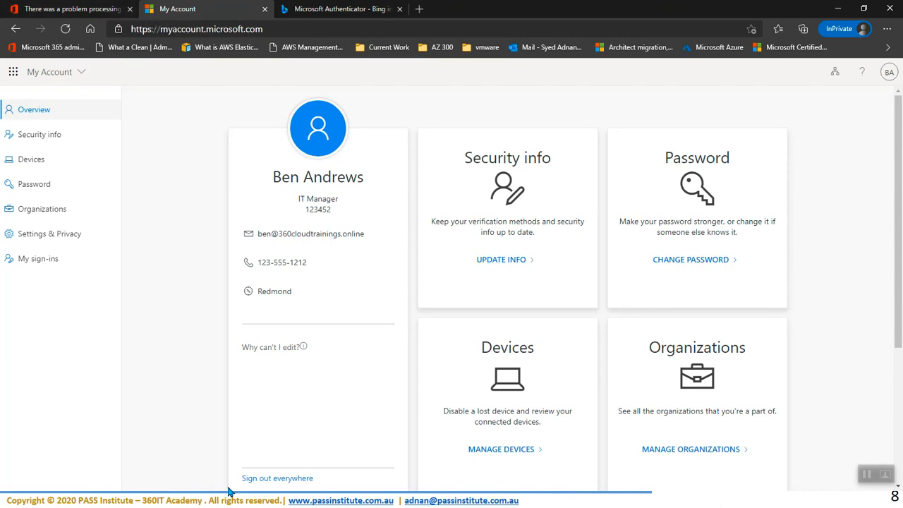
pyautogui.press('super')
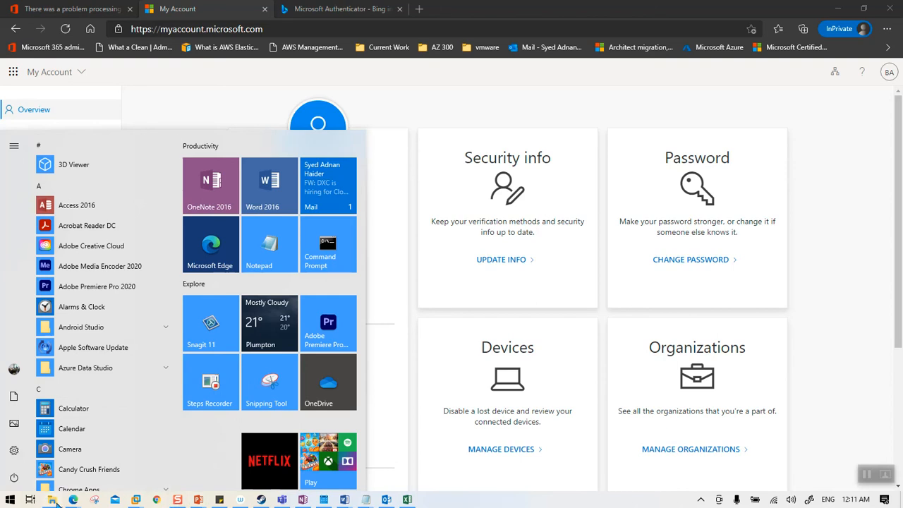
pyautogui.moveTo(75, 501)
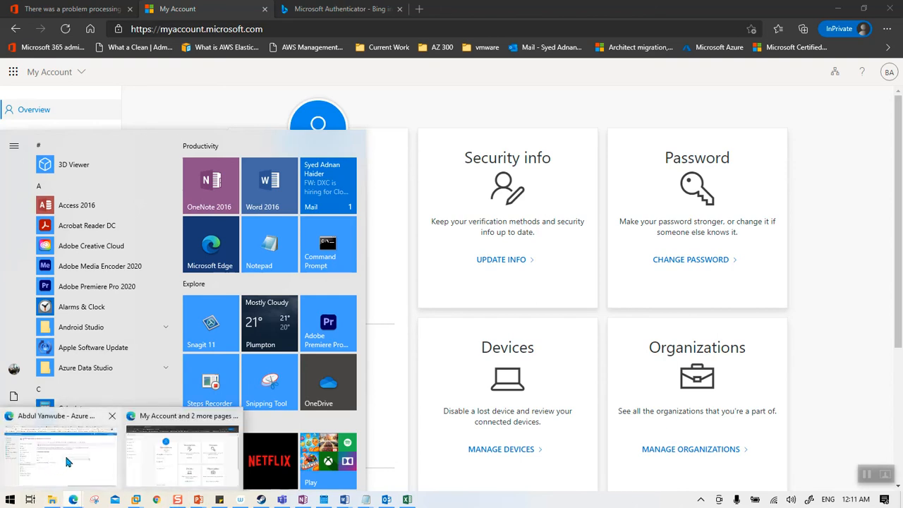
pyautogui.click(41, 417)
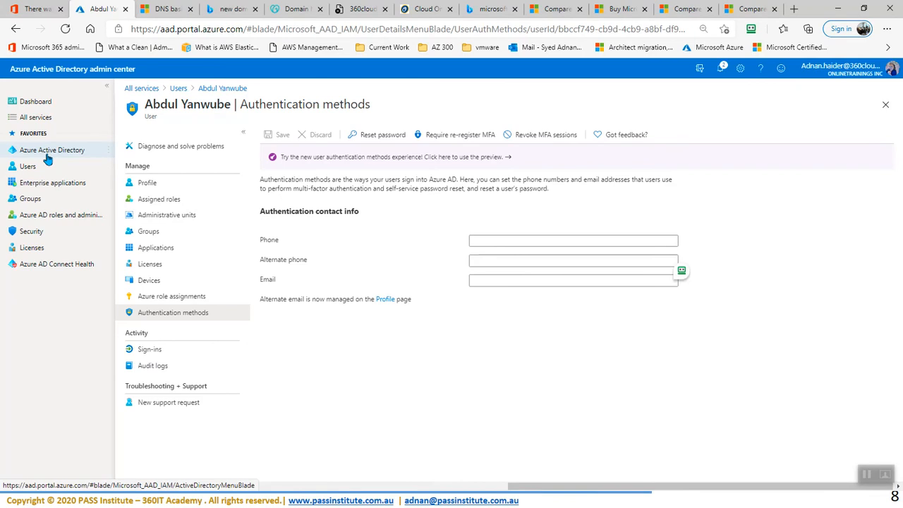
# Step: Reload the admin portal, reopen it from the Microsoft 365 admin bookmark, and return to its permission-error tab
pyautogui.click(37, 10)
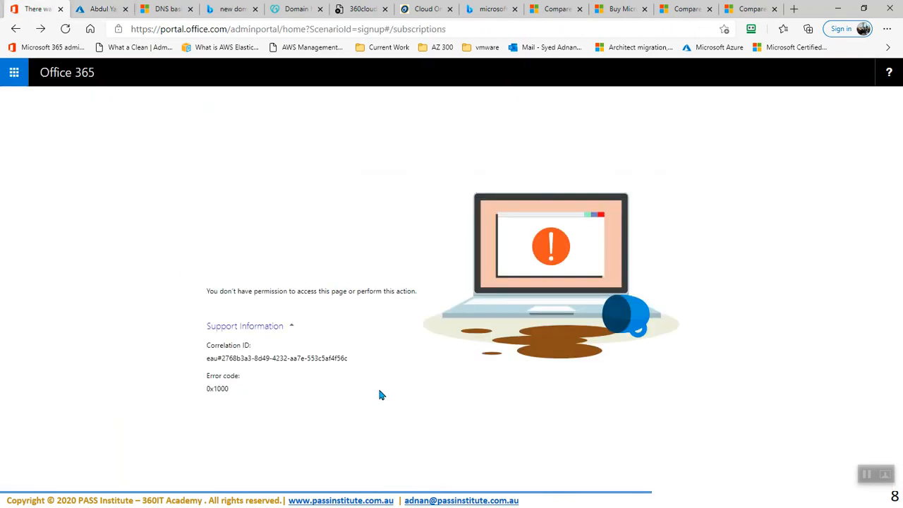
pyautogui.click(65, 29)
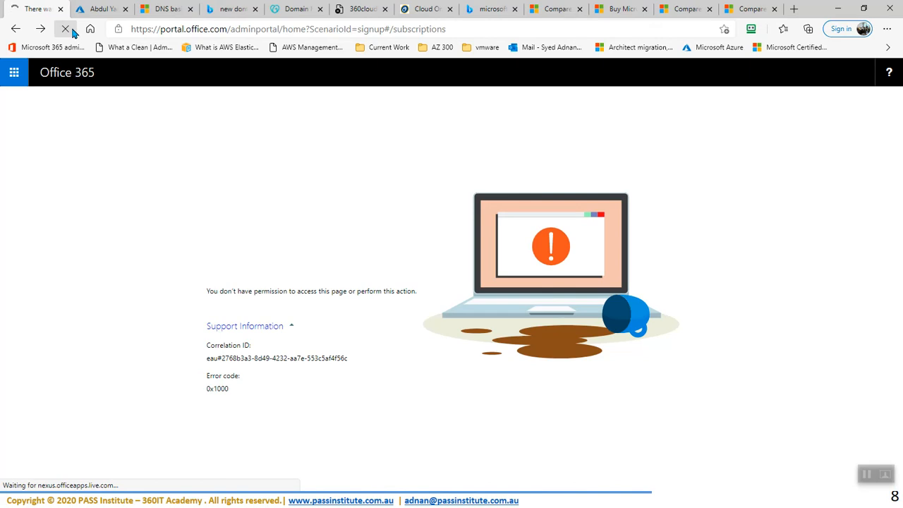
pyautogui.click(160, 10)
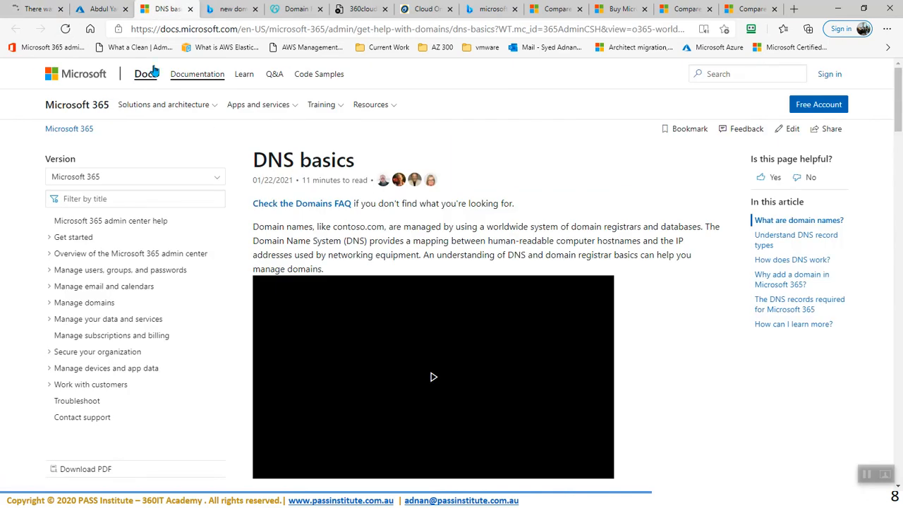
pyautogui.click(46, 47)
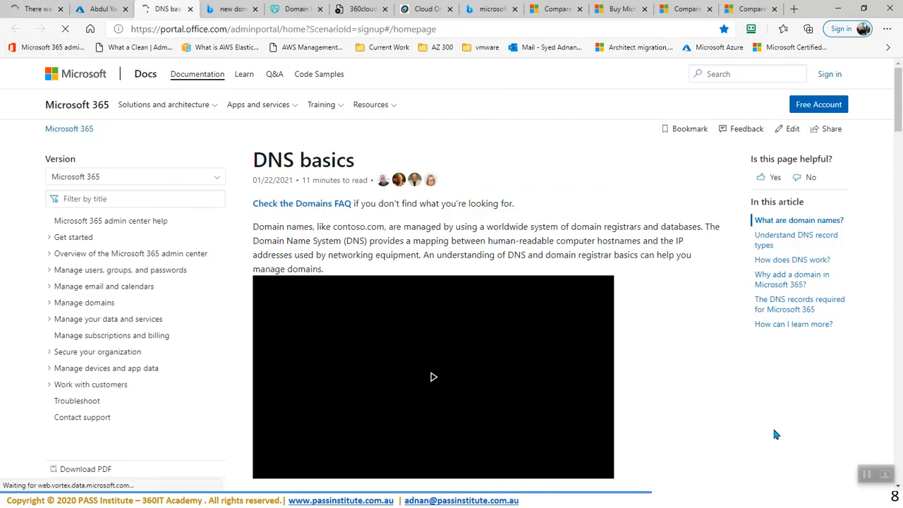
pyautogui.press('super')
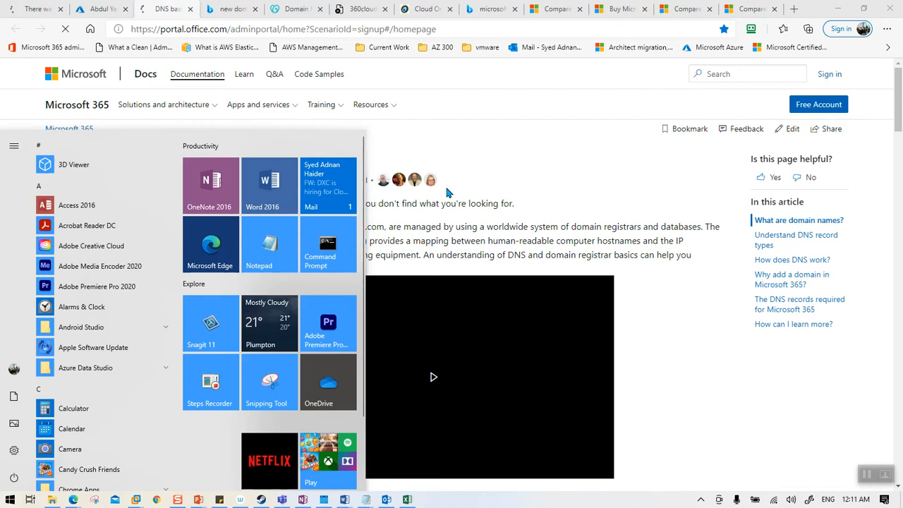
pyautogui.click(489, 222)
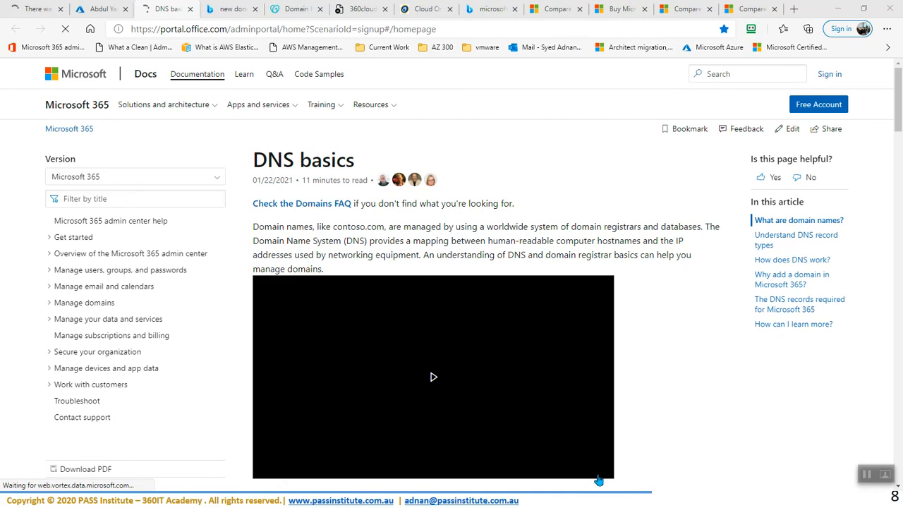
pyautogui.click(35, 8)
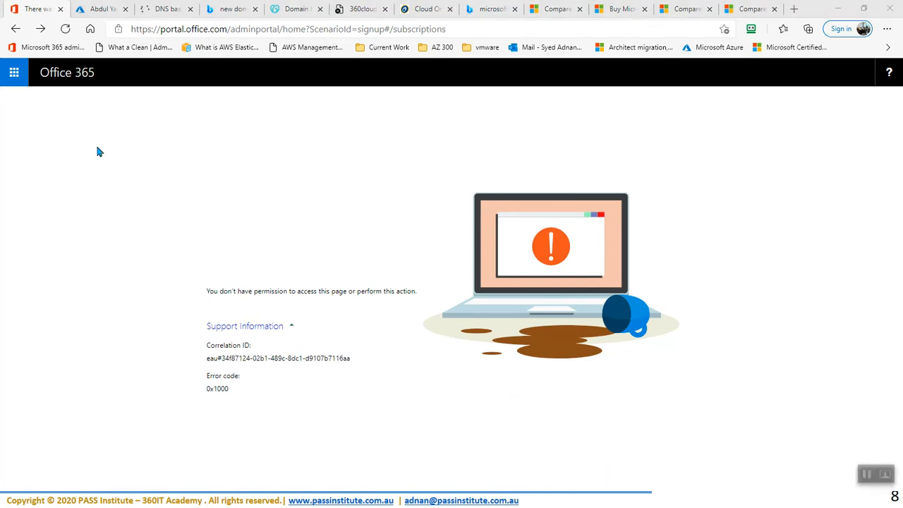
# Step: Reload the admin portal, close the DNS basics tab, and check the Wi-Fi status
pyautogui.click(66, 30)
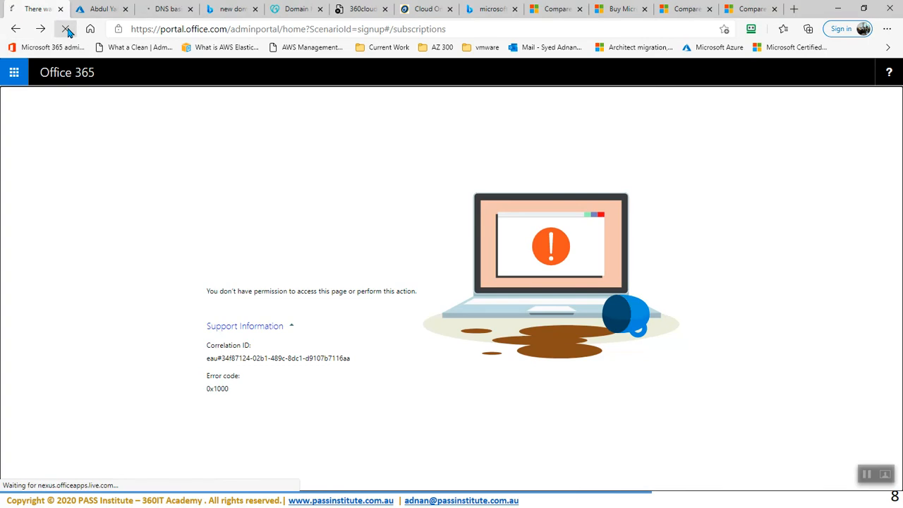
pyautogui.click(190, 9)
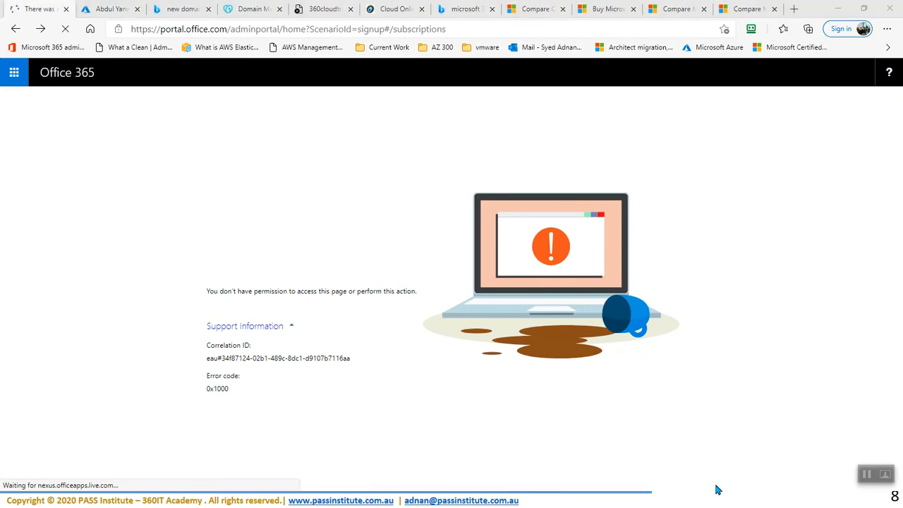
pyautogui.press('super')
pyautogui.click(775, 500)
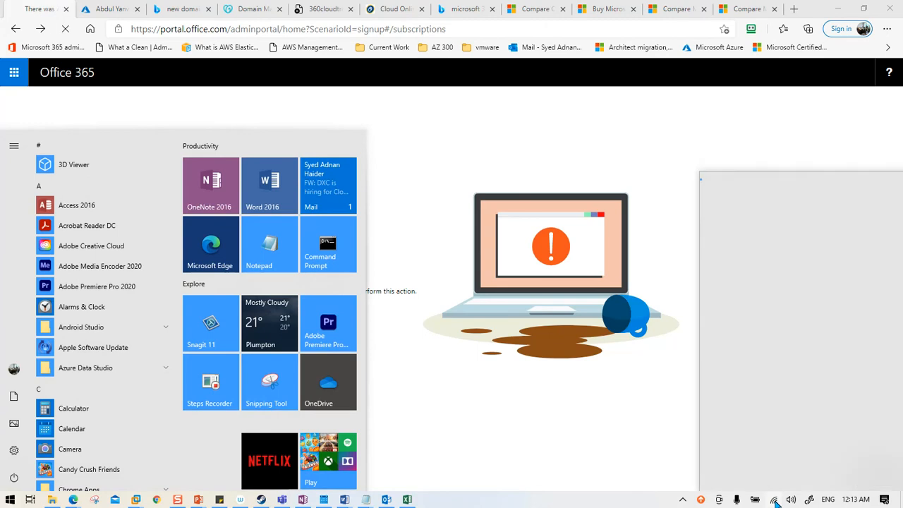
pyautogui.click(506, 137)
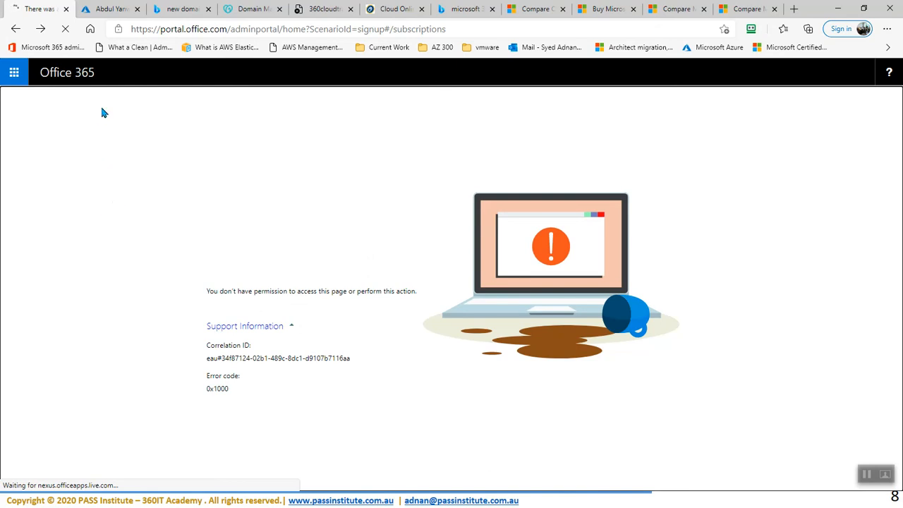
# Step: Close the failing admin tab and load the admin center Home from the bookmark
pyautogui.click(14, 72)
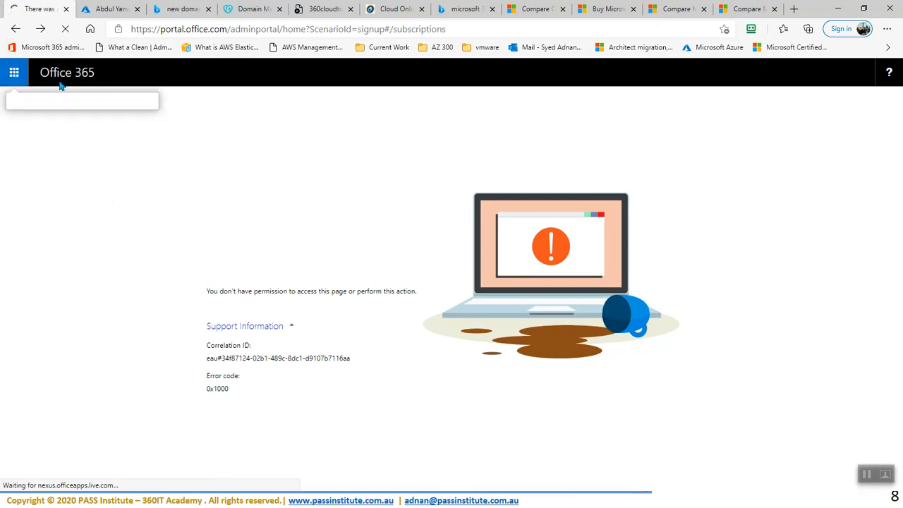
pyautogui.click(66, 9)
pyautogui.click(31, 48)
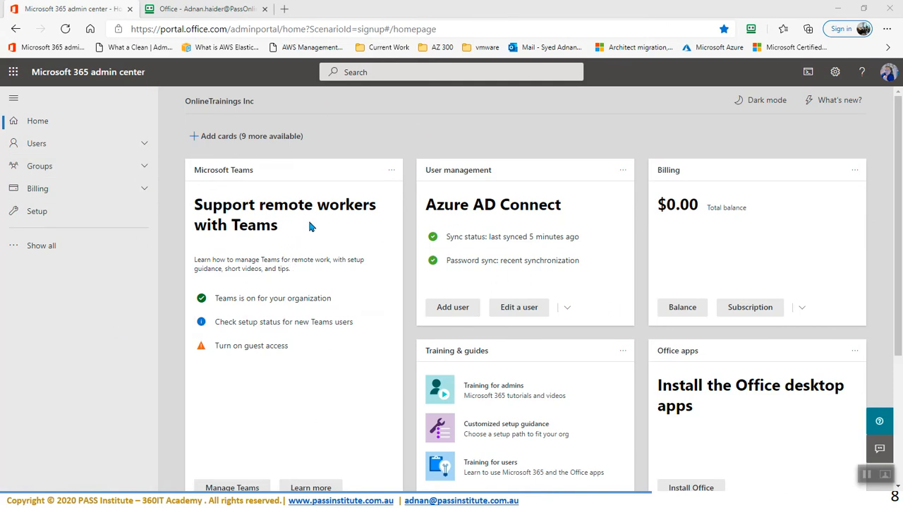
# Step: Close the extra Office home tab and open Users > Active users
pyautogui.click(263, 9)
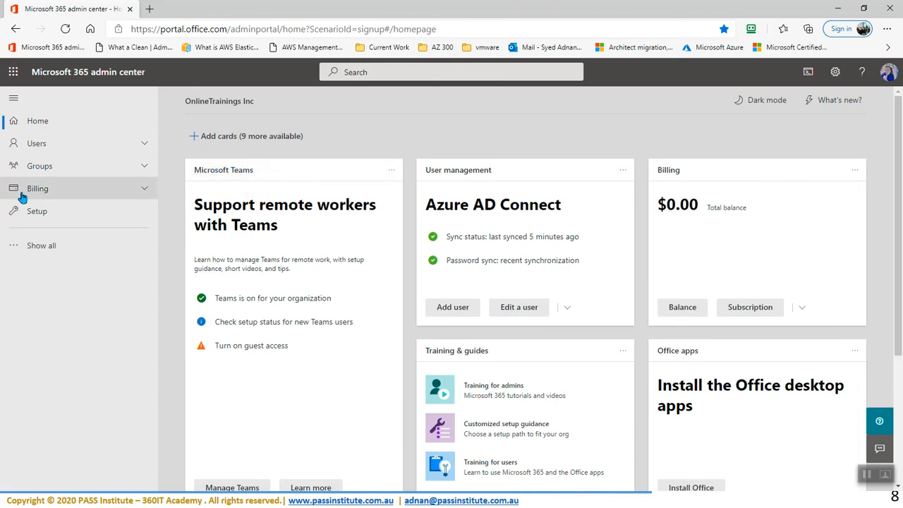
pyautogui.click(41, 145)
pyautogui.click(67, 167)
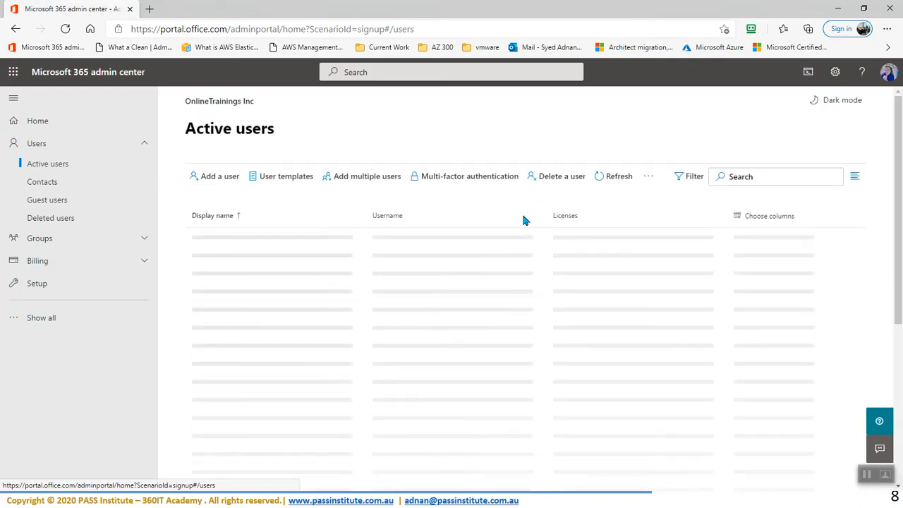
# Step: Search the users list for 'ben' and open that user's details
pyautogui.click(754, 176)
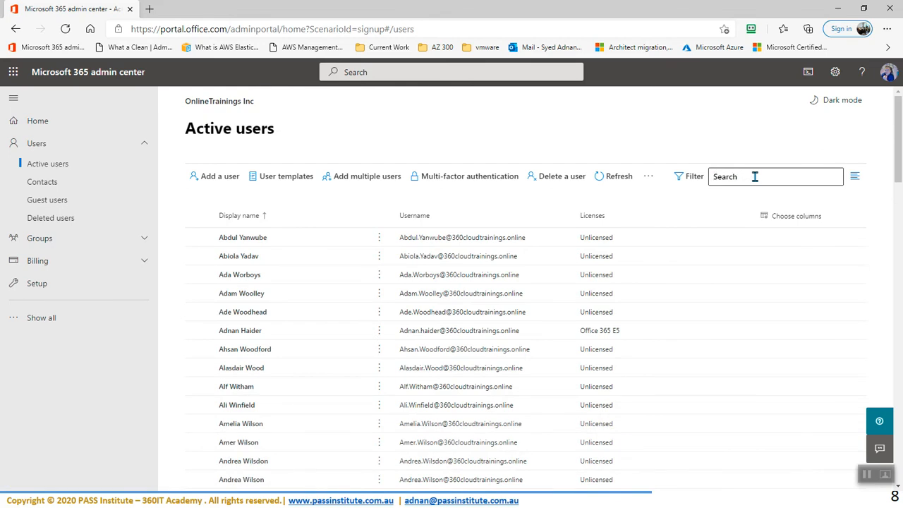
pyautogui.write('ben')
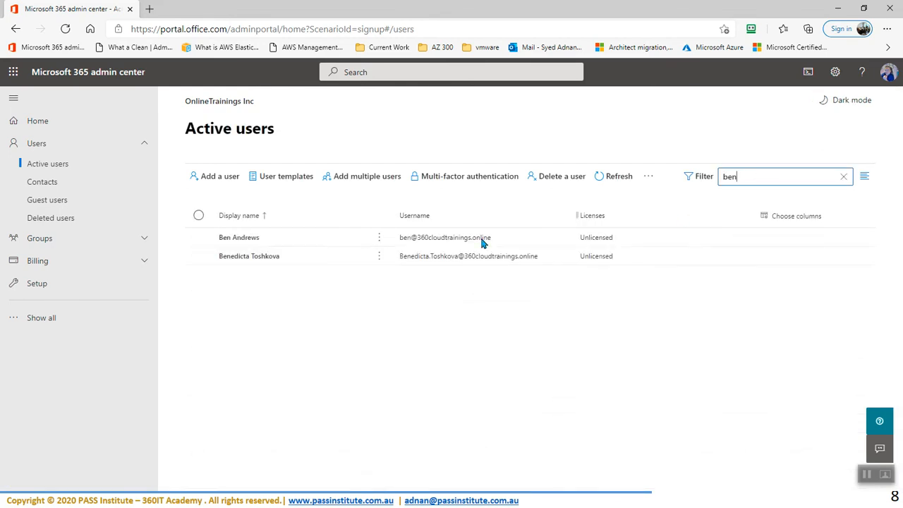
pyautogui.click(416, 240)
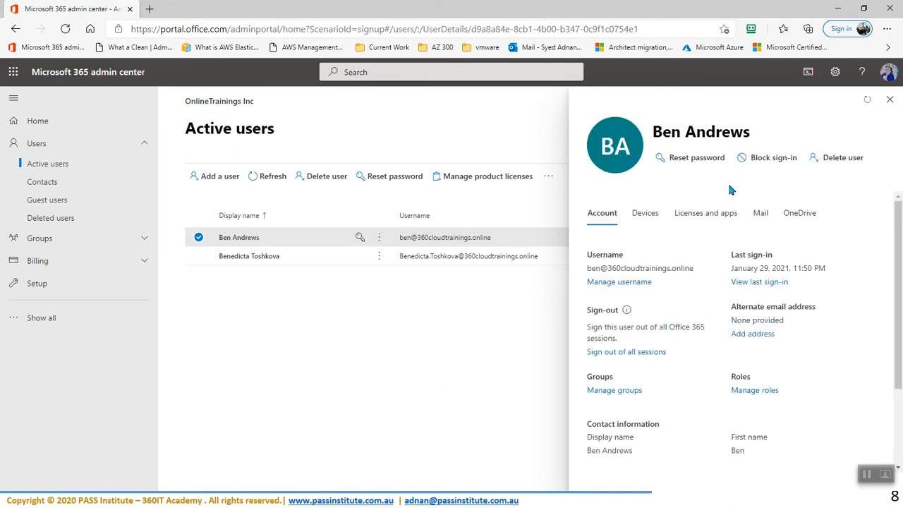
# Step: Copy the user's username and open a new InPrivate window
pyautogui.moveTo(694, 268); pyautogui.dragTo(583, 274)
pyautogui.hotkey('ctrl', 'c')
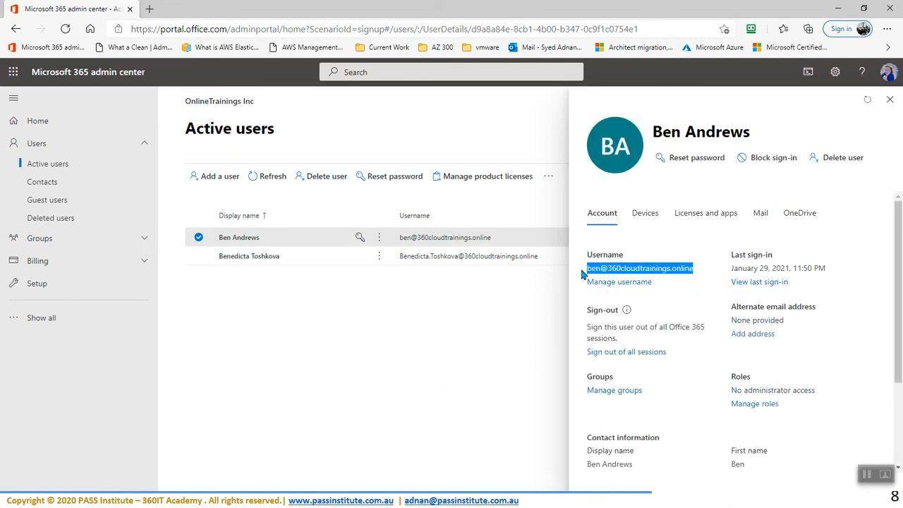
pyautogui.click(887, 29)
pyautogui.click(797, 85)
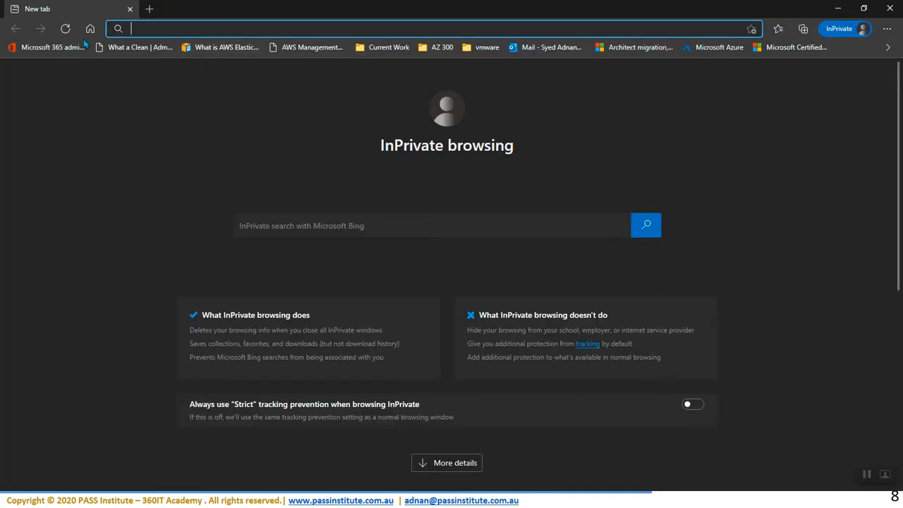
# Step: Sign in to the admin portal as the test user with the pasted username and password, staying signed in
pyautogui.click(61, 48)
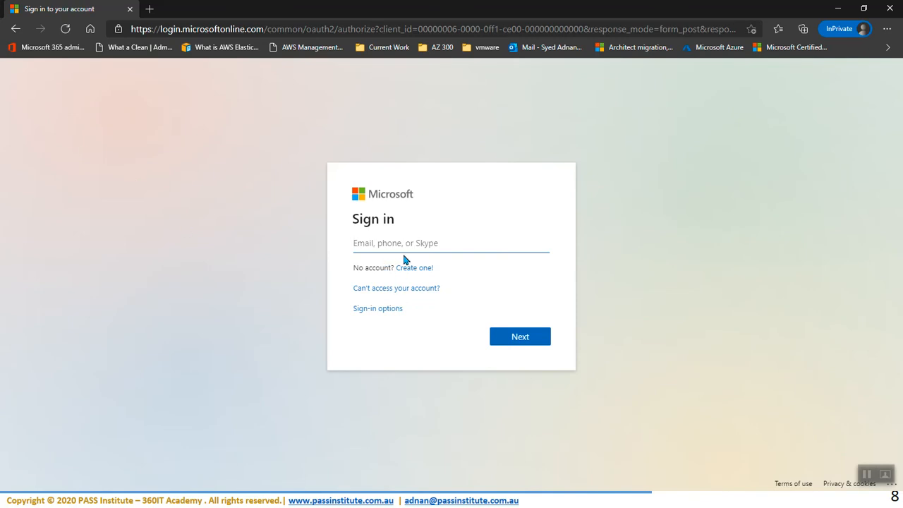
pyautogui.hotkey('ctrl', 'v')
pyautogui.click(526, 339)
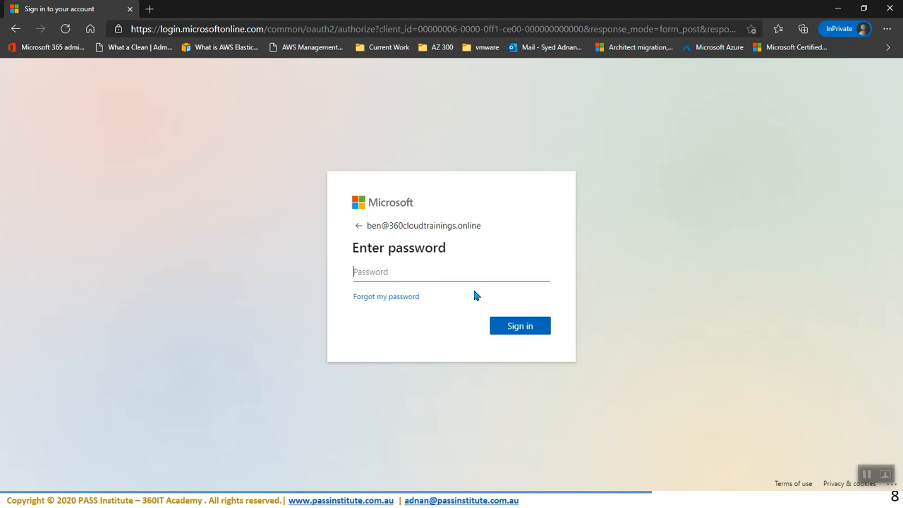
pyautogui.write('••••••••')
pyautogui.press('Return')
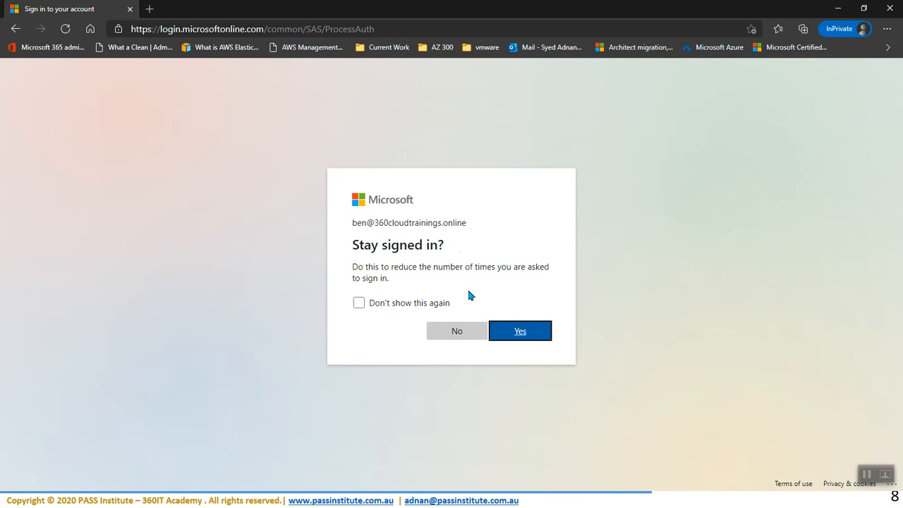
pyautogui.click(517, 337)
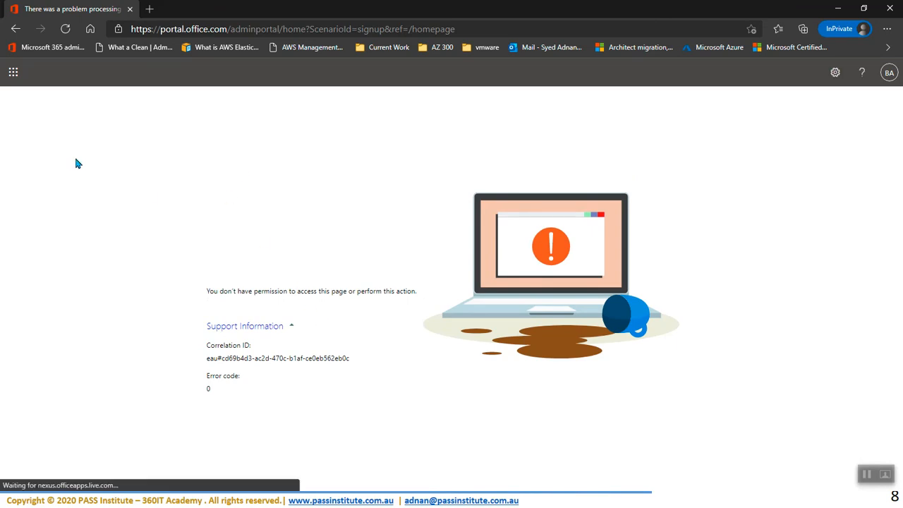
# Step: Open Office 365 home in a new tab from the app launcher, comparing it with the error tab
pyautogui.click(9, 73)
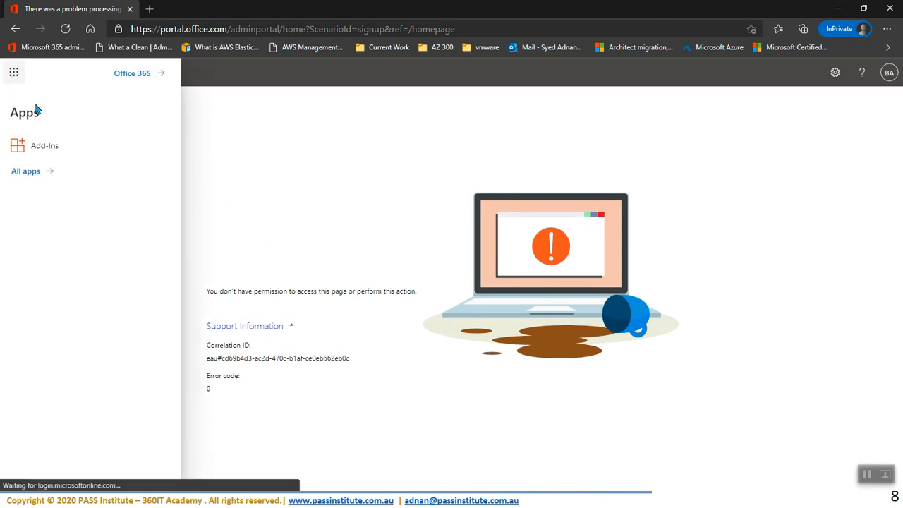
pyautogui.click(141, 74)
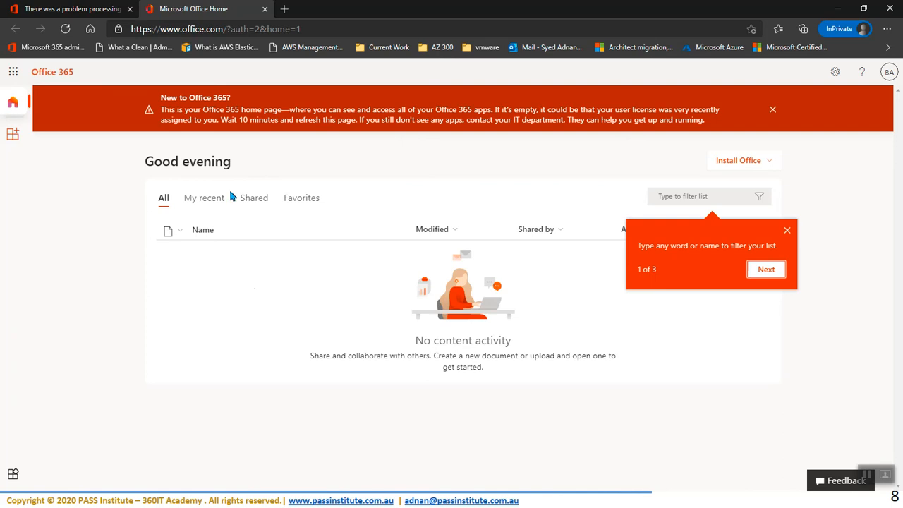
pyautogui.click(70, 8)
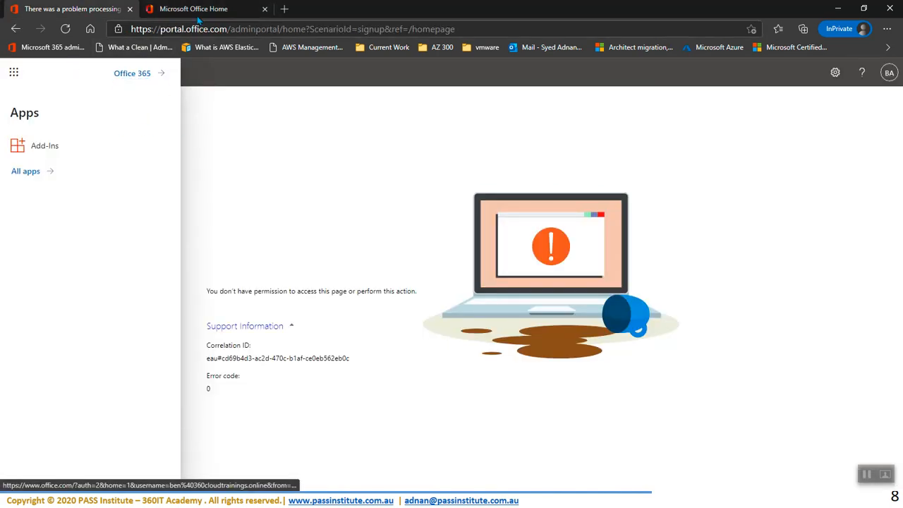
pyautogui.click(212, 9)
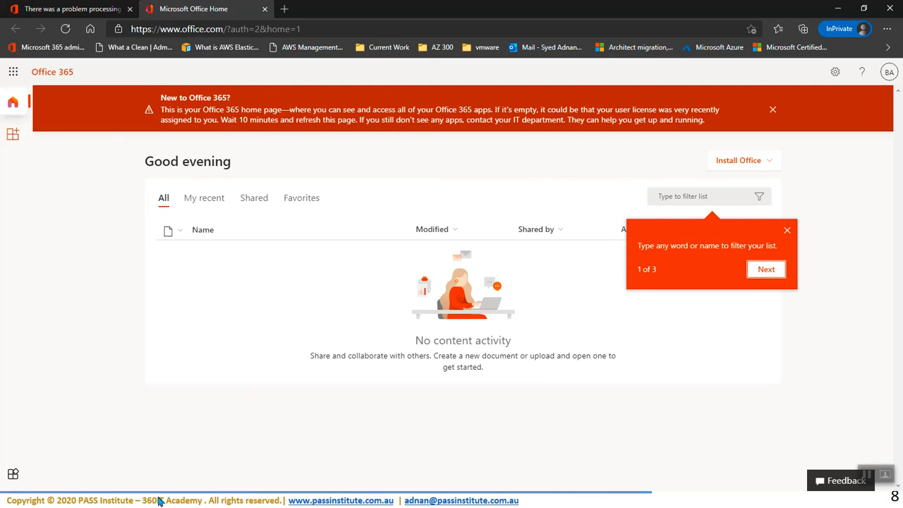
# Step: Switch back to the admin center window via the taskbar
pyautogui.press('super')
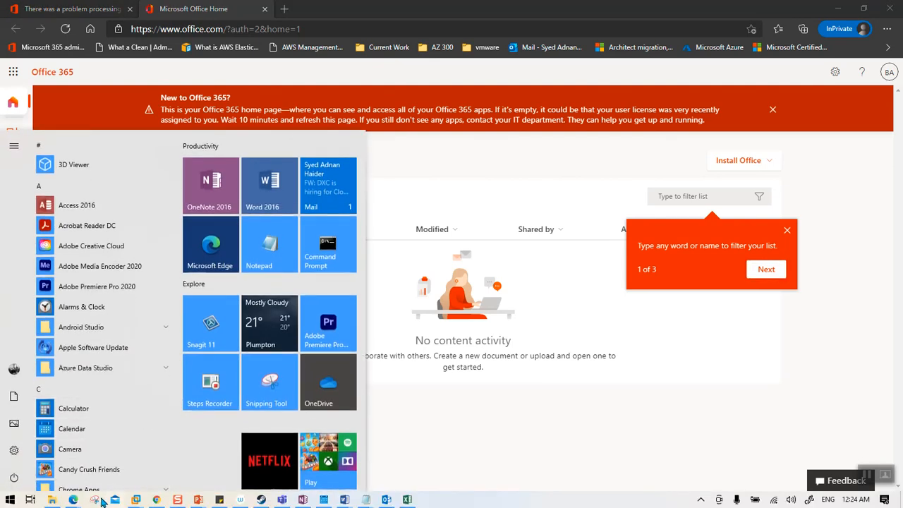
pyautogui.moveTo(73, 500)
pyautogui.click(73, 443)
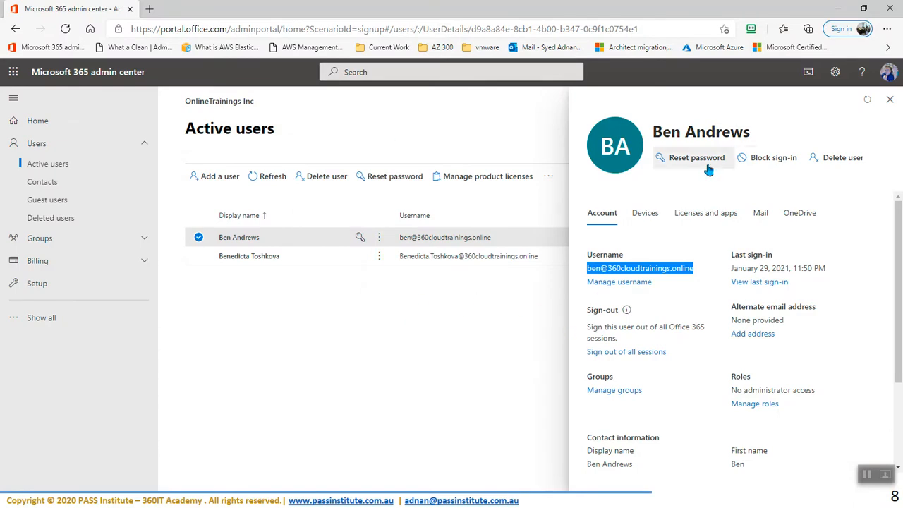
# Step: Assign the test user an Office 365 E5 licence, save the change, and close the user panel
pyautogui.click(713, 216)
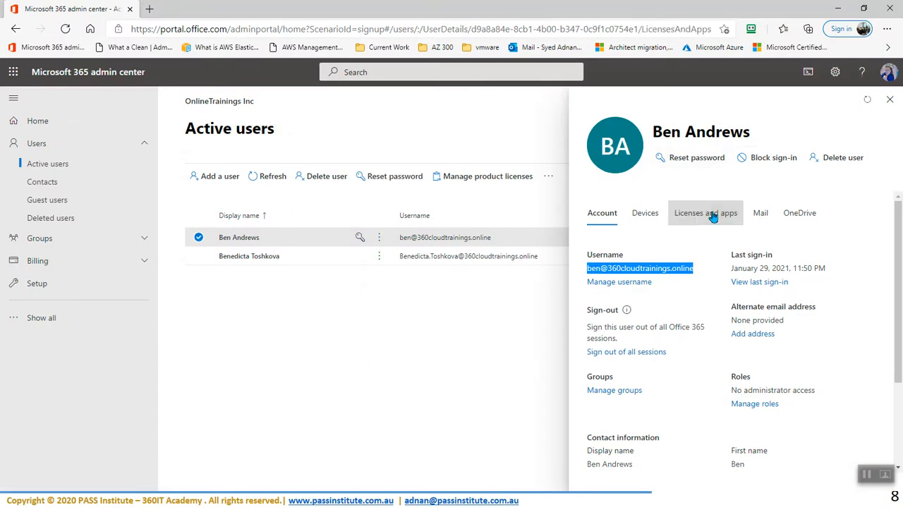
pyautogui.click(592, 383)
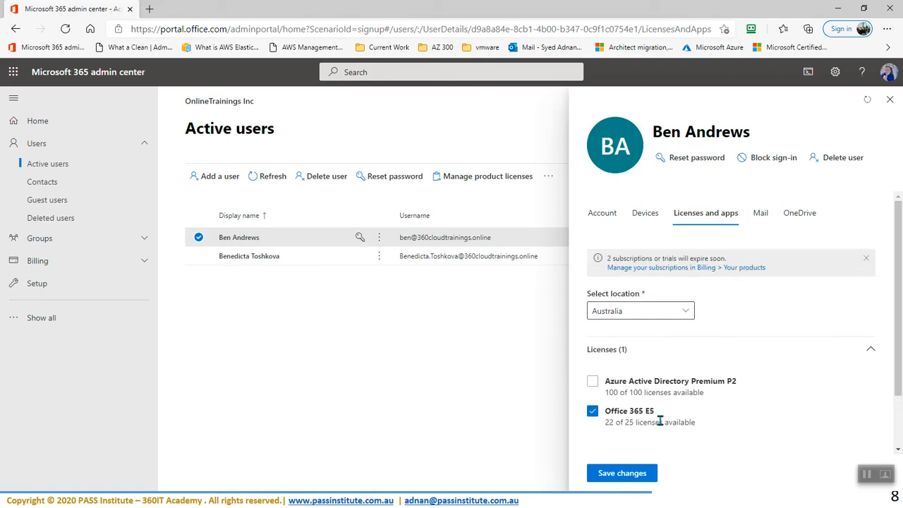
pyautogui.scroll(-1, 672, 407)
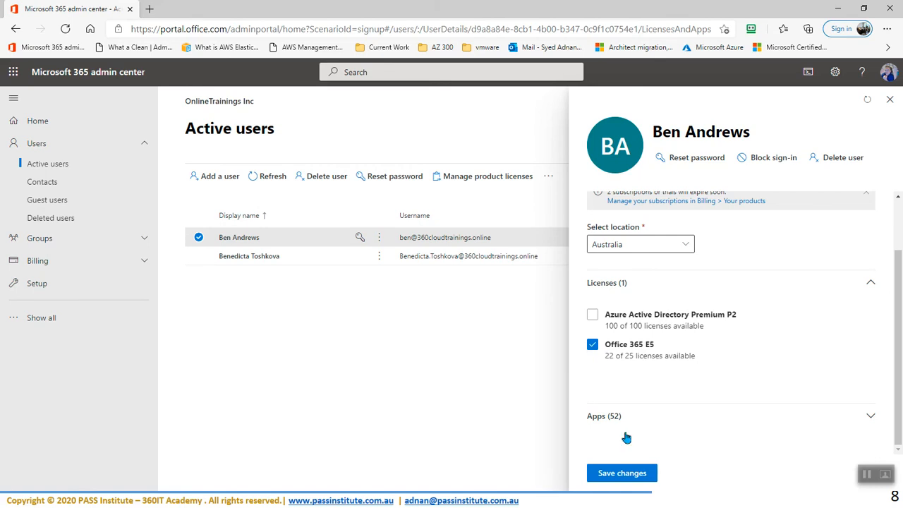
pyautogui.click(872, 419)
pyautogui.scroll(-3, 665, 413)
pyautogui.scroll(-6, 641, 299)
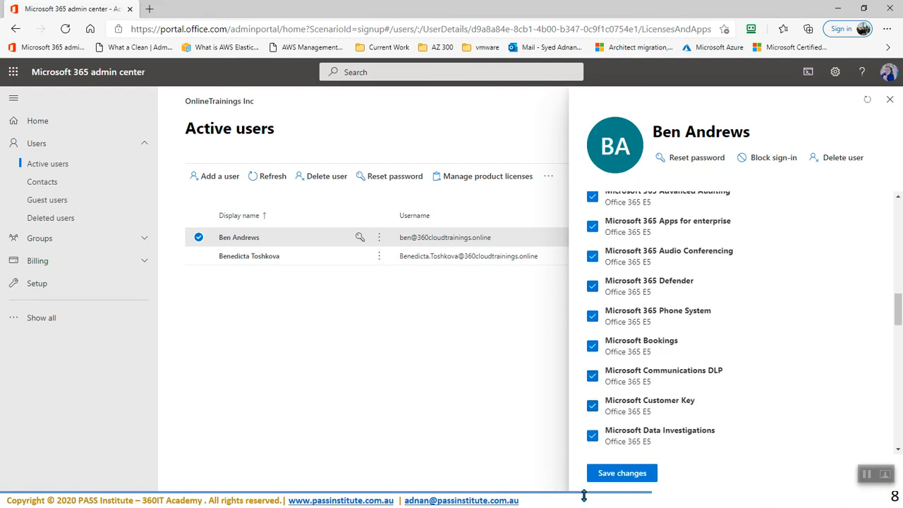
pyautogui.click(616, 480)
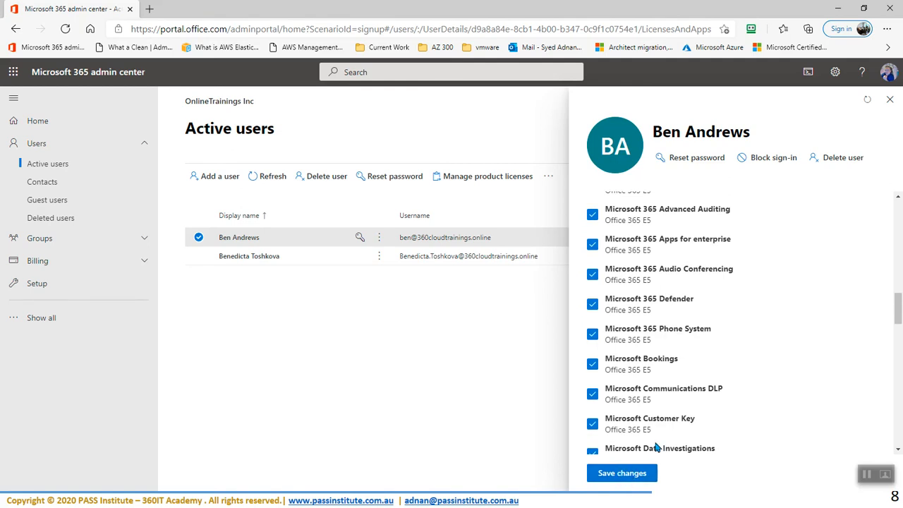
pyautogui.scroll(10, 705, 329)
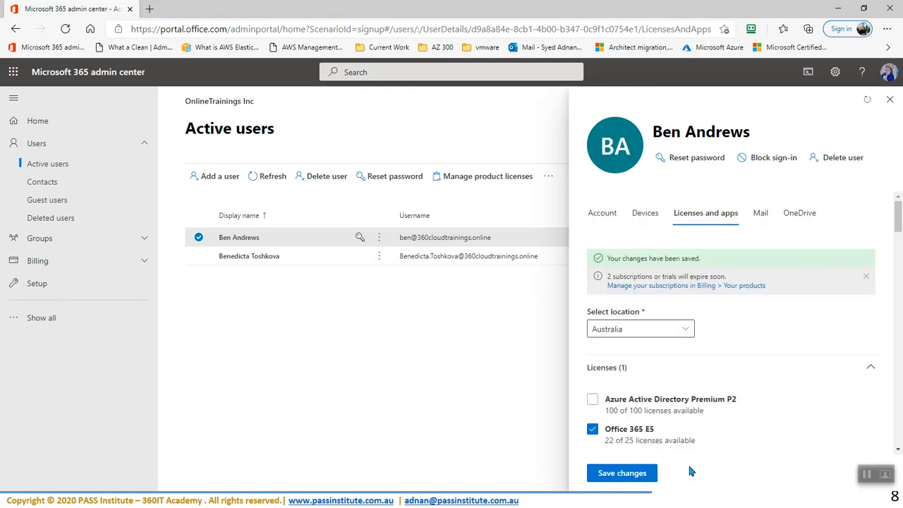
pyautogui.click(889, 99)
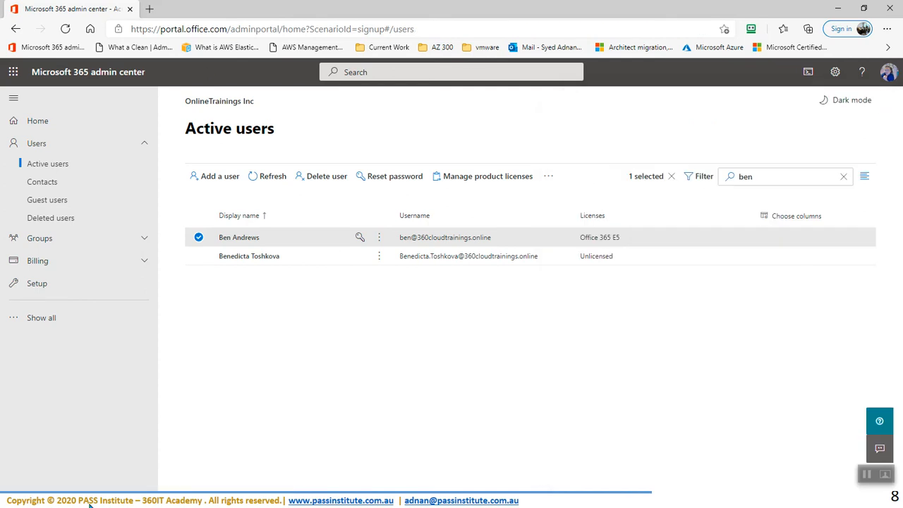
# Step: Switch to the private Office 365 home window and reload it to pick up the licence
pyautogui.press('super')
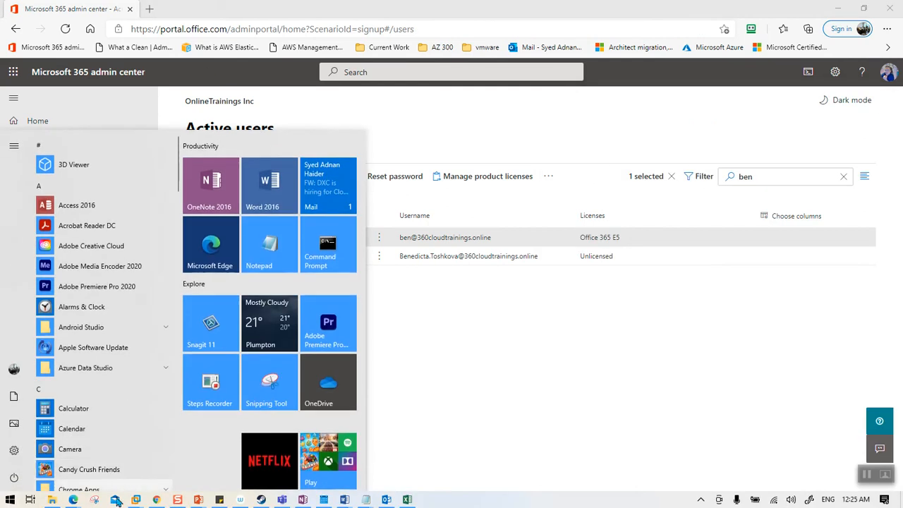
pyautogui.moveTo(96, 501)
pyautogui.click(185, 462)
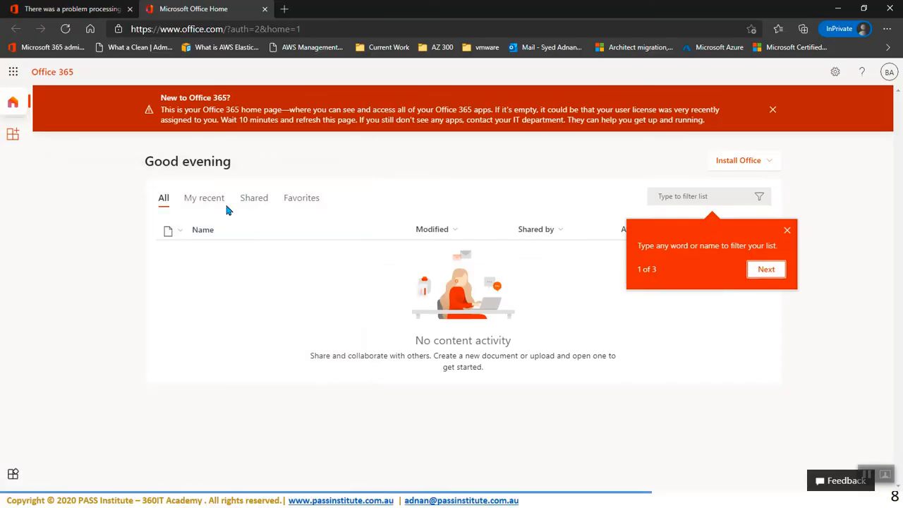
pyautogui.click(64, 30)
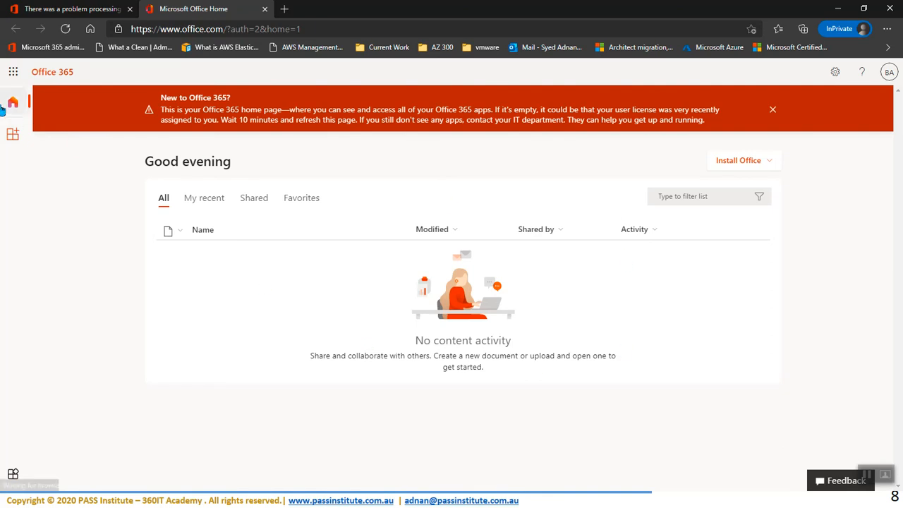
# Step: Browse all apps in the app launcher, close it, and reload Office 365 home again
pyautogui.click(14, 72)
pyautogui.click(18, 173)
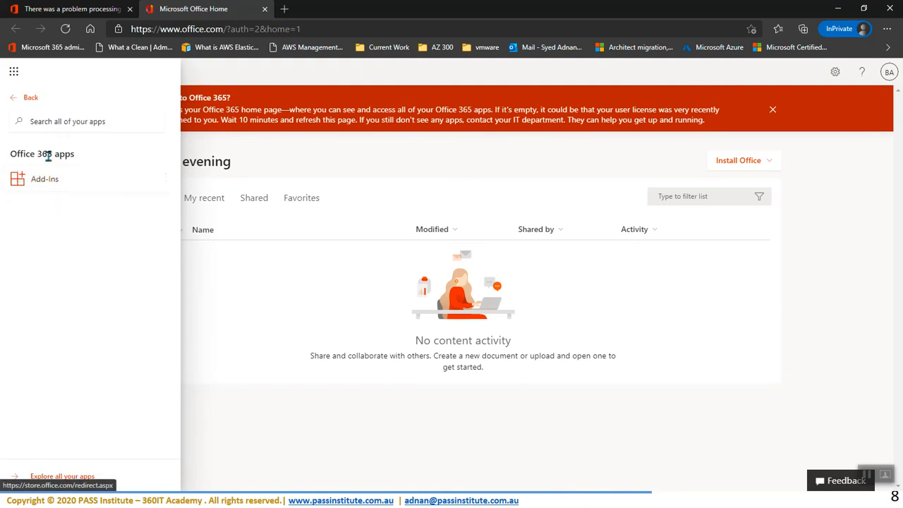
pyautogui.click(228, 312)
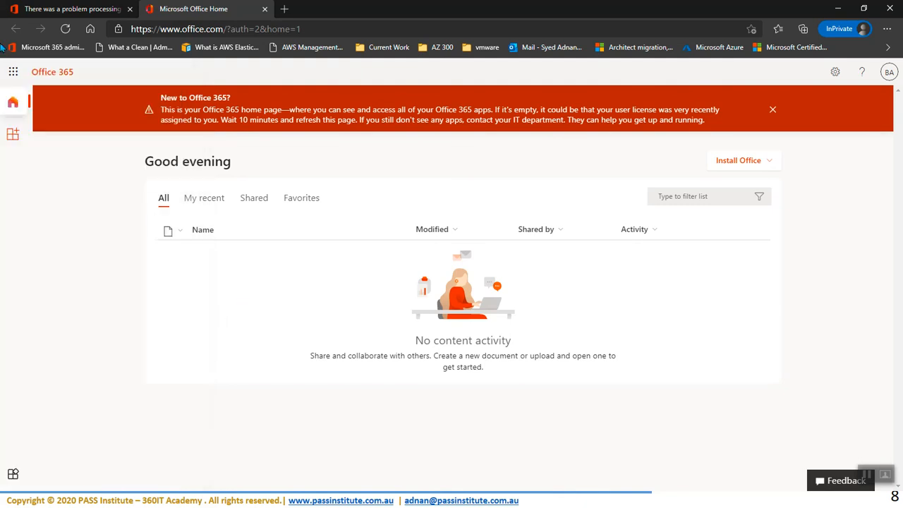
pyautogui.click(66, 29)
# Step: Snap the admin center left and the InPrivate Office 365 window right, then open the test user's details
pyautogui.moveTo(573, 4); pyautogui.dragTo(902, 1)
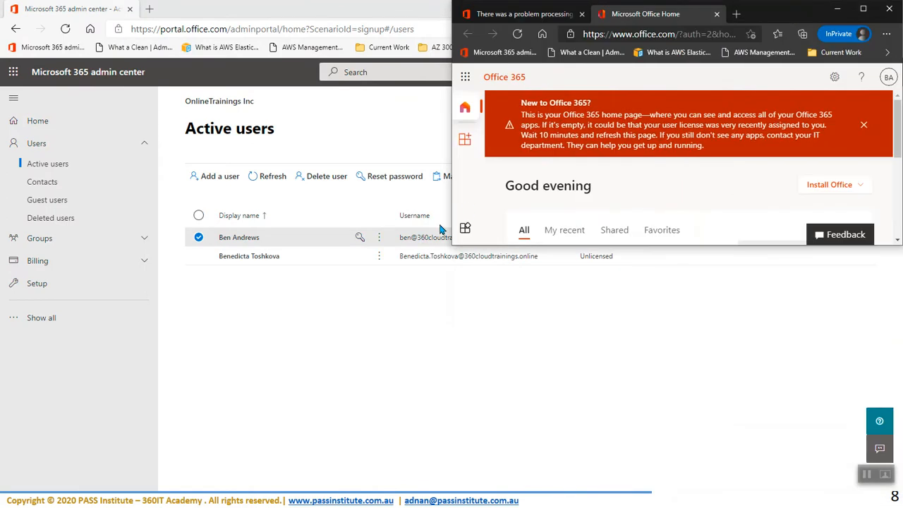
pyautogui.moveTo(783, 11); pyautogui.dragTo(809, 10)
pyautogui.click(260, 374)
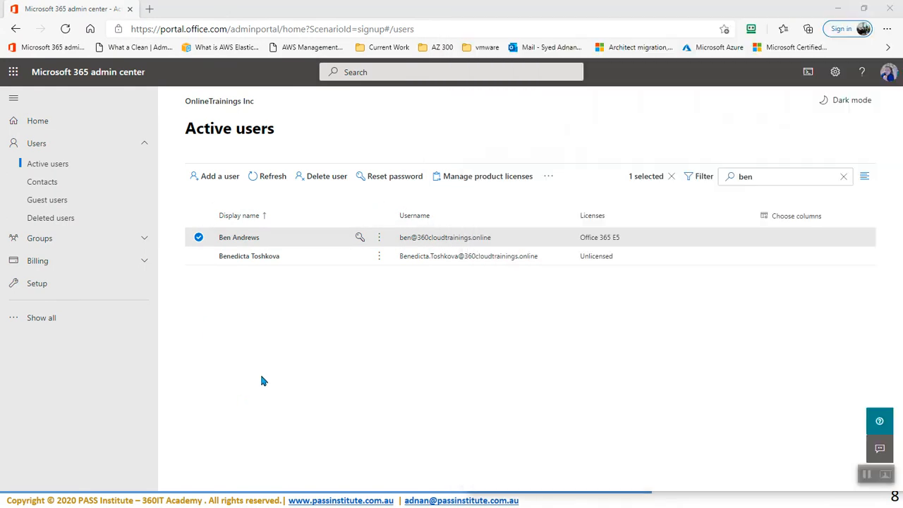
pyautogui.moveTo(509, 7); pyautogui.dragTo(1, 48)
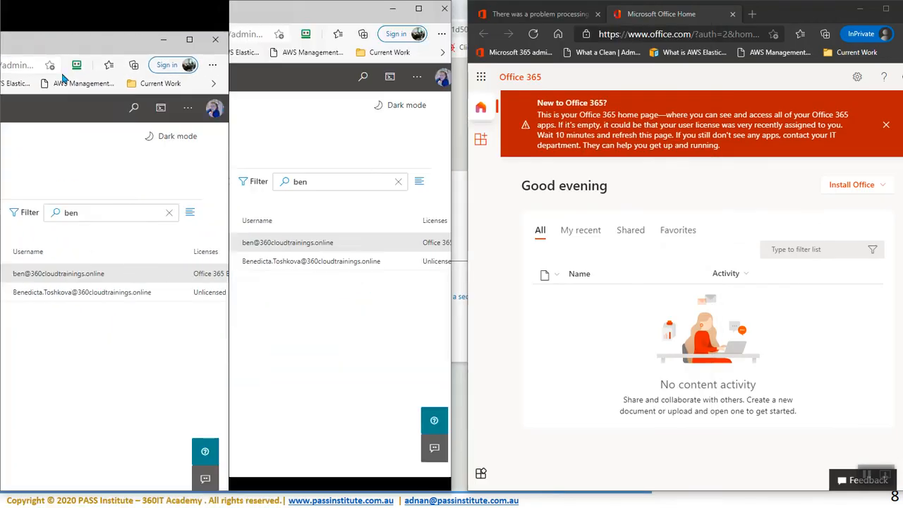
pyautogui.click(532, 83)
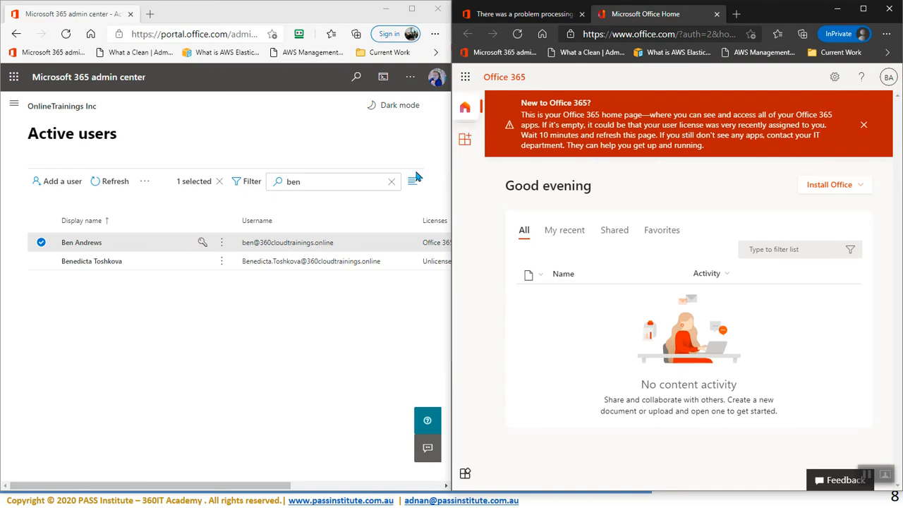
pyautogui.click(88, 244)
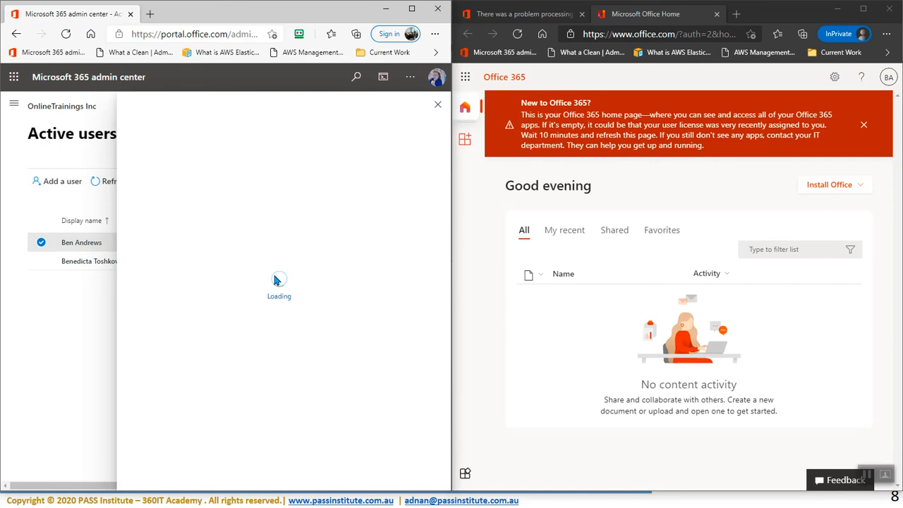
# Step: Confirm Office 365 E5 is ticked, save the licence changes, and view the user's Mail settings
pyautogui.click(259, 233)
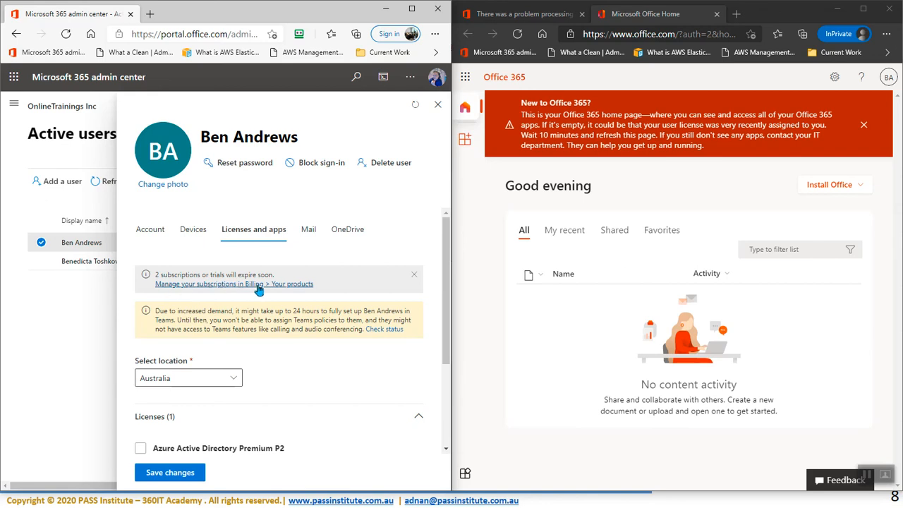
pyautogui.scroll(-2, 258, 289)
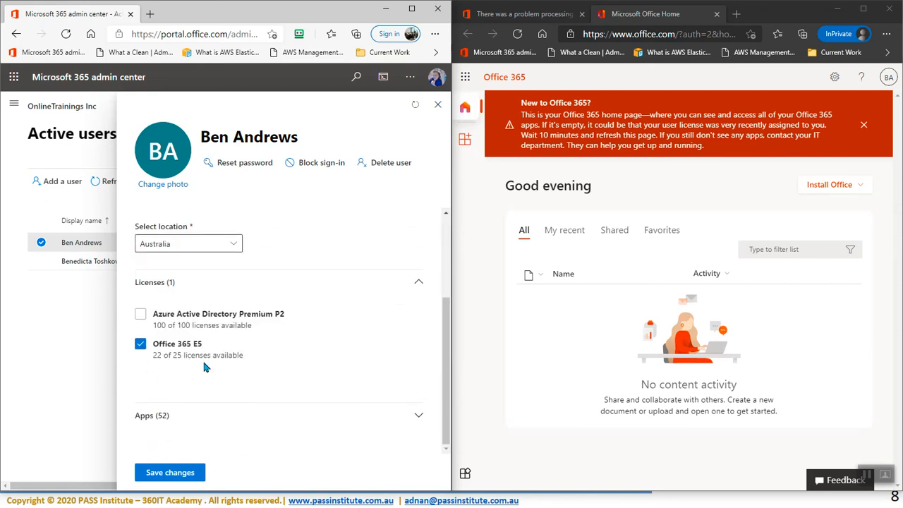
pyautogui.click(174, 477)
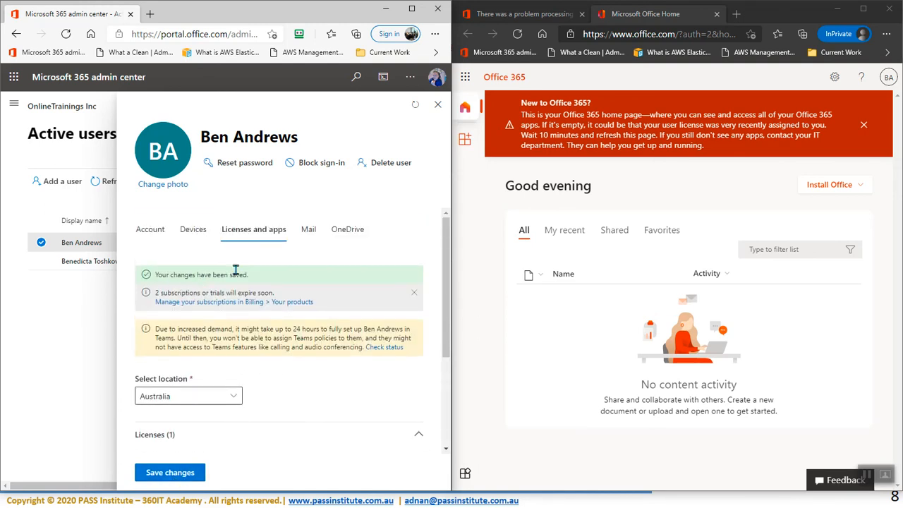
pyautogui.click(309, 230)
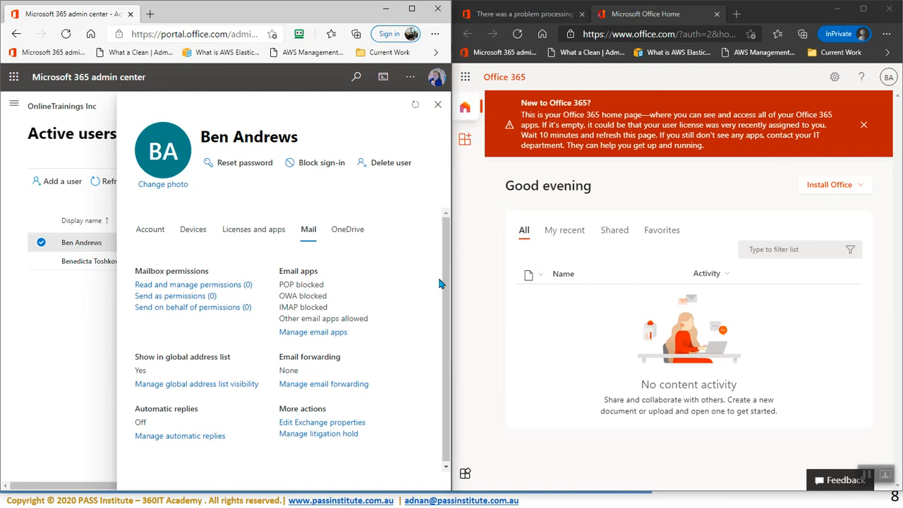
# Step: Open Office 365 home in a new tab, check the signed-in account, and return to the admin center
pyautogui.click(463, 77)
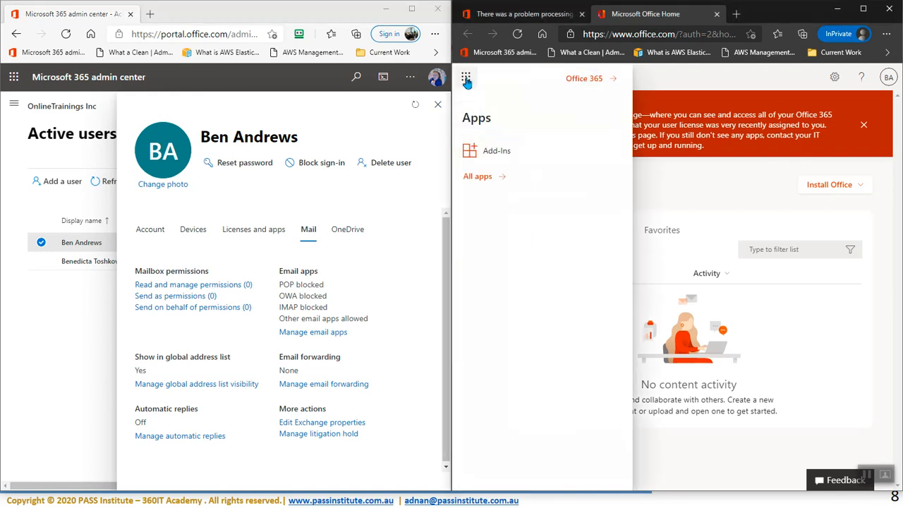
pyautogui.click(591, 79)
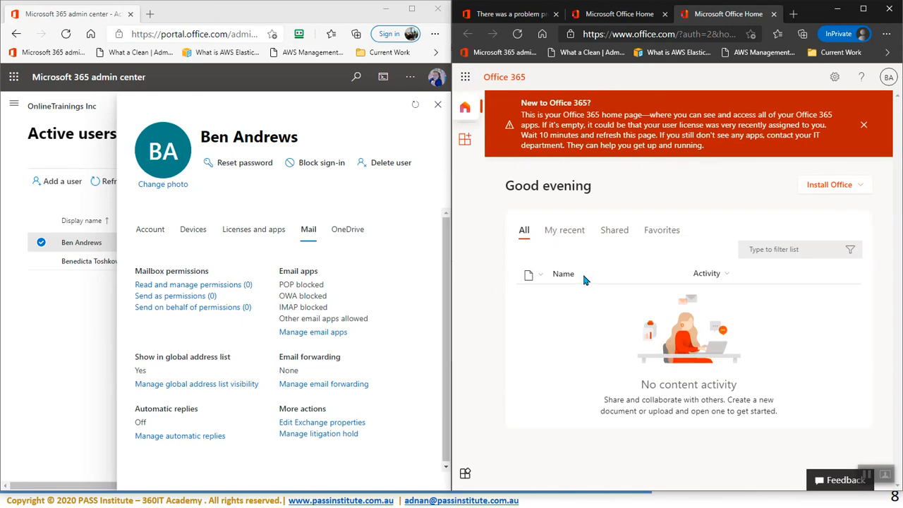
pyautogui.click(888, 78)
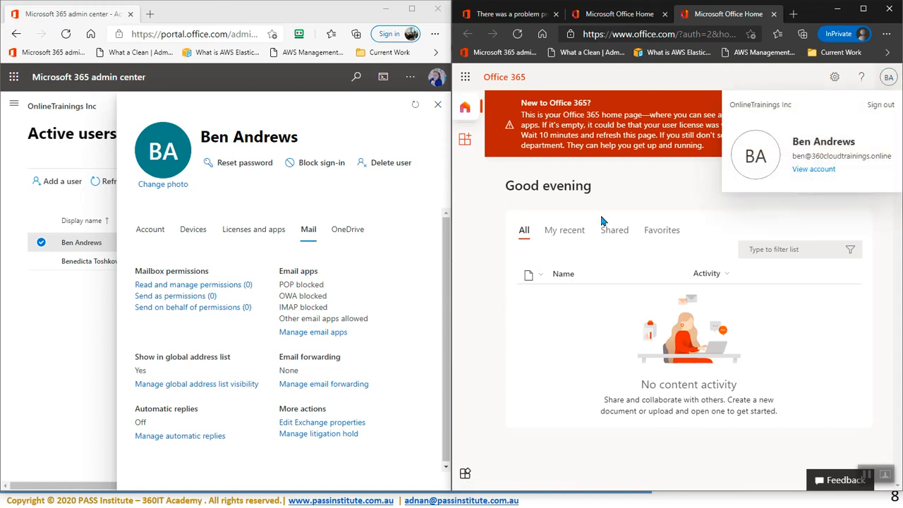
pyautogui.click(536, 357)
pyautogui.click(103, 324)
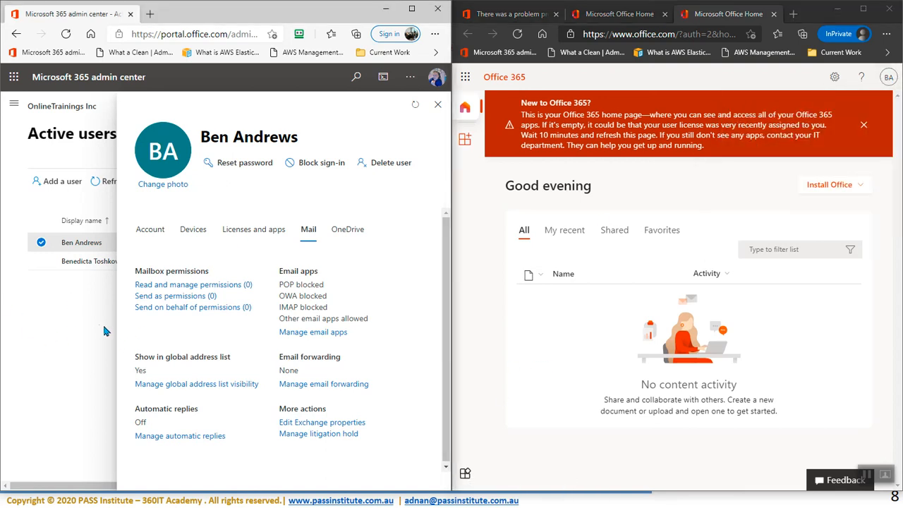
# Step: Open Billing > Licenses > Office 365 E5, showing 3 of 25 assigned and 22 available
pyautogui.click(13, 104)
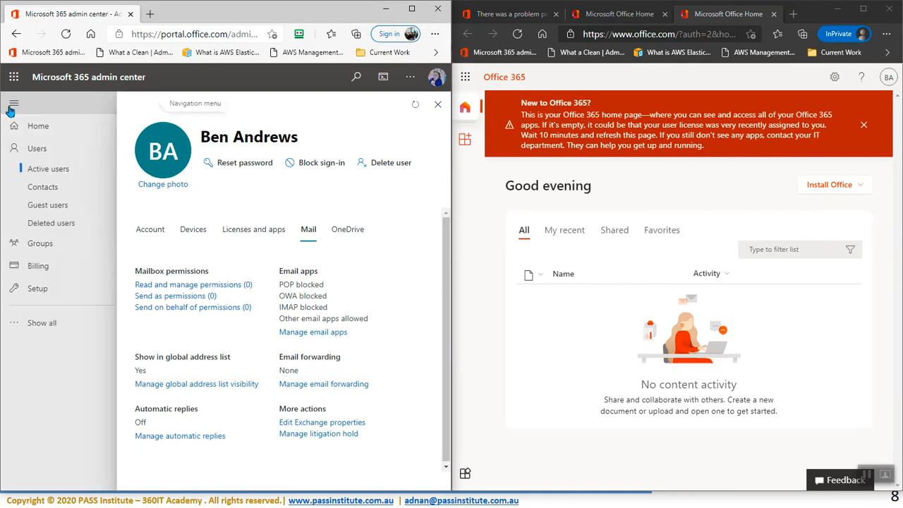
pyautogui.click(32, 268)
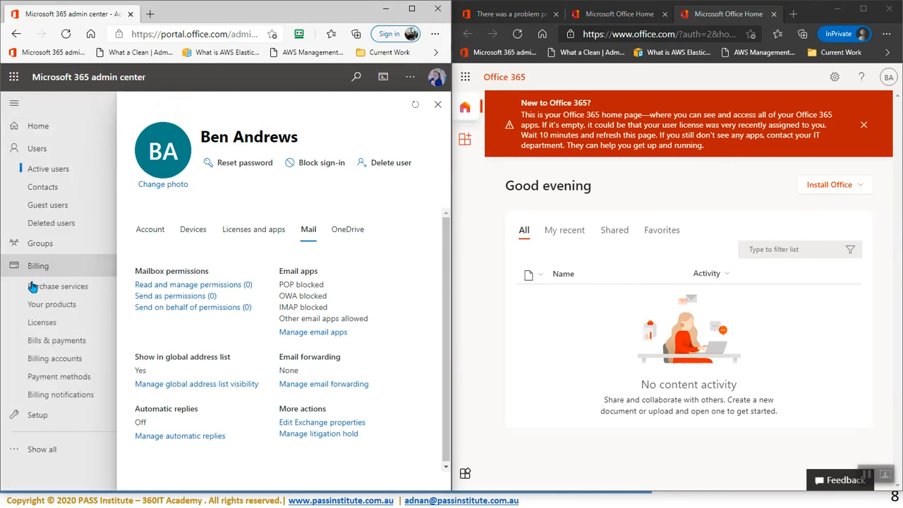
pyautogui.click(42, 324)
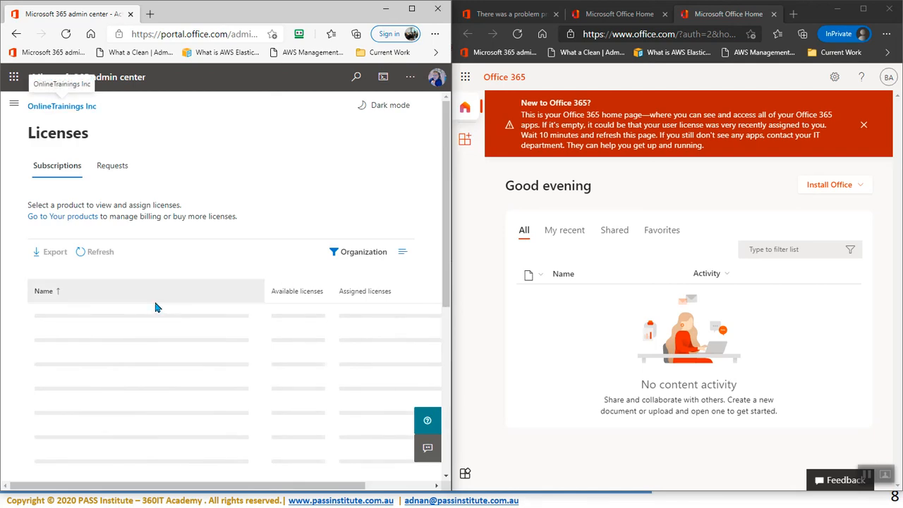
pyautogui.scroll(-1, 156, 308)
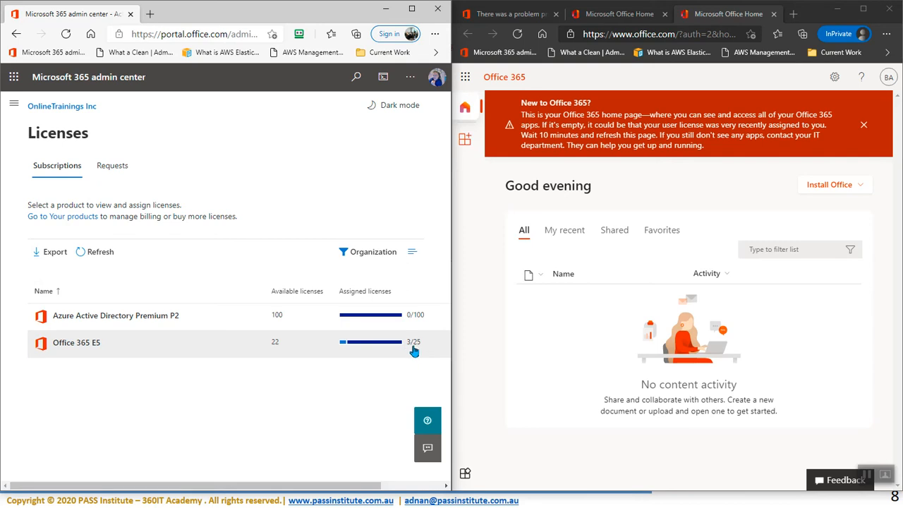
pyautogui.click(66, 343)
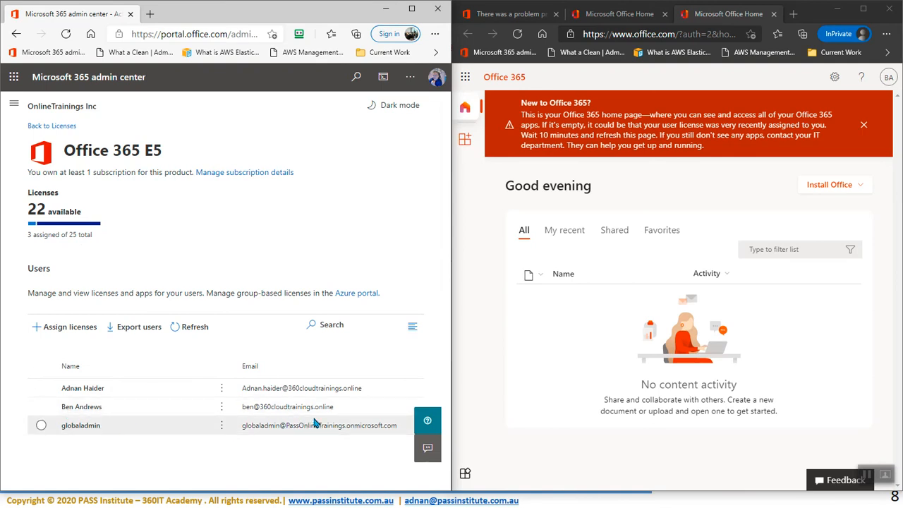
pyautogui.click(508, 312)
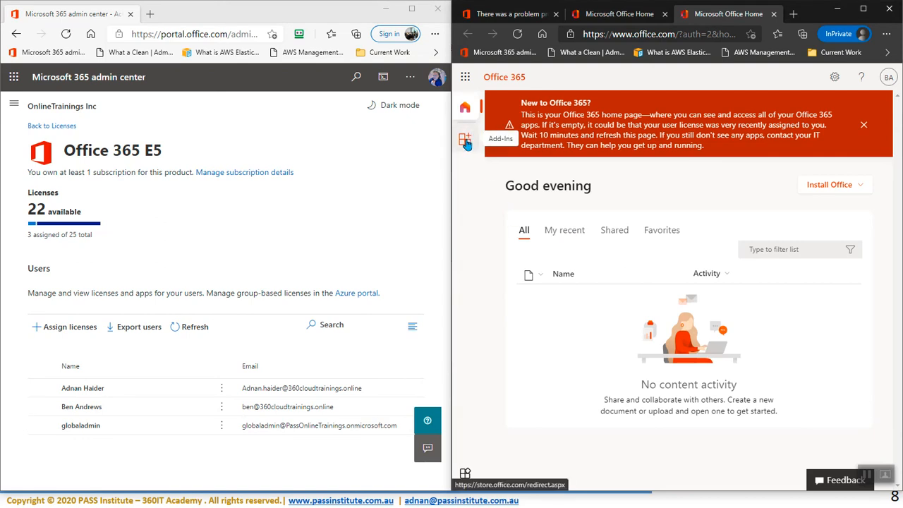
# Step: Refresh the Office 365 home page to load the licensed apps and launch Outlook mail
pyautogui.click(465, 112)
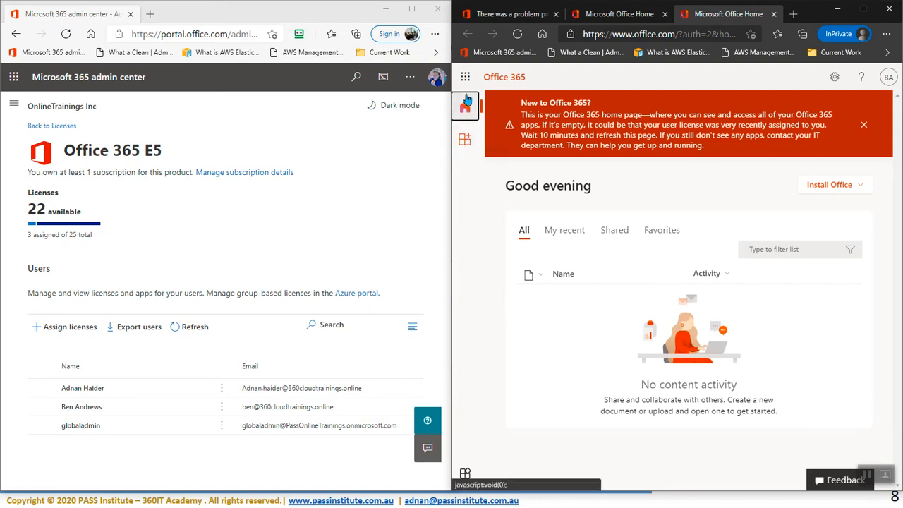
pyautogui.click(518, 34)
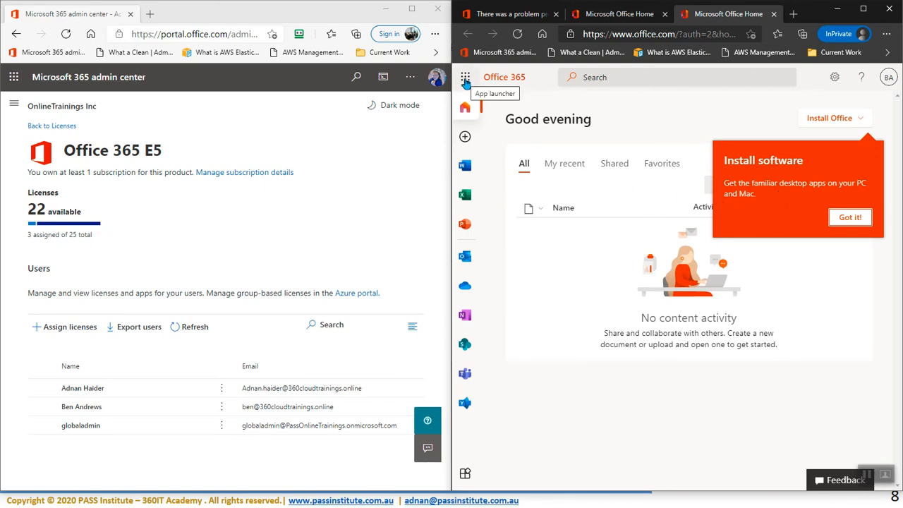
pyautogui.click(465, 256)
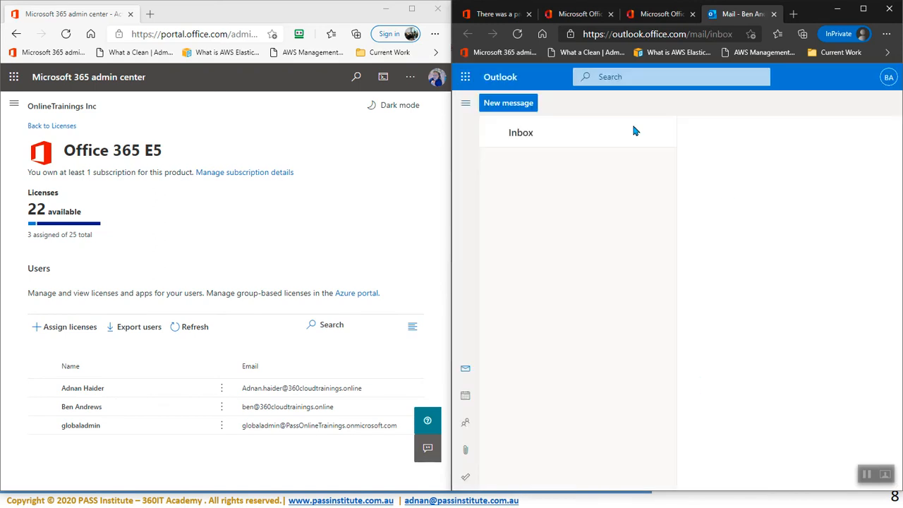
# Step: Compose a 'test' email addressed to the user's own mailbox and send it
pyautogui.click(509, 103)
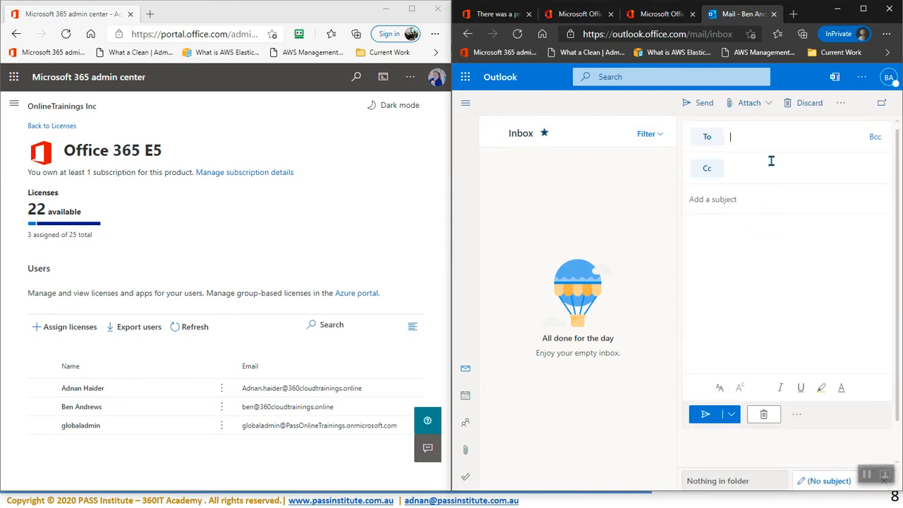
pyautogui.write('ben')
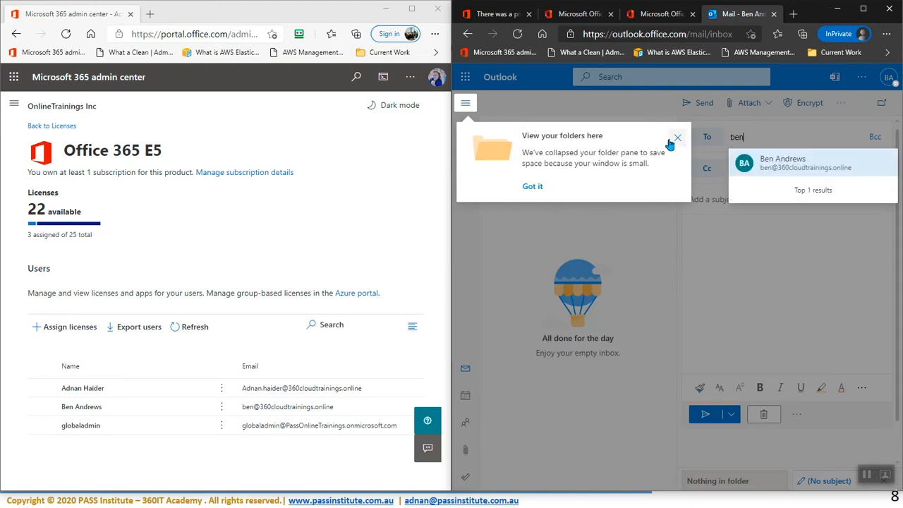
pyautogui.click(670, 142)
pyautogui.click(766, 139)
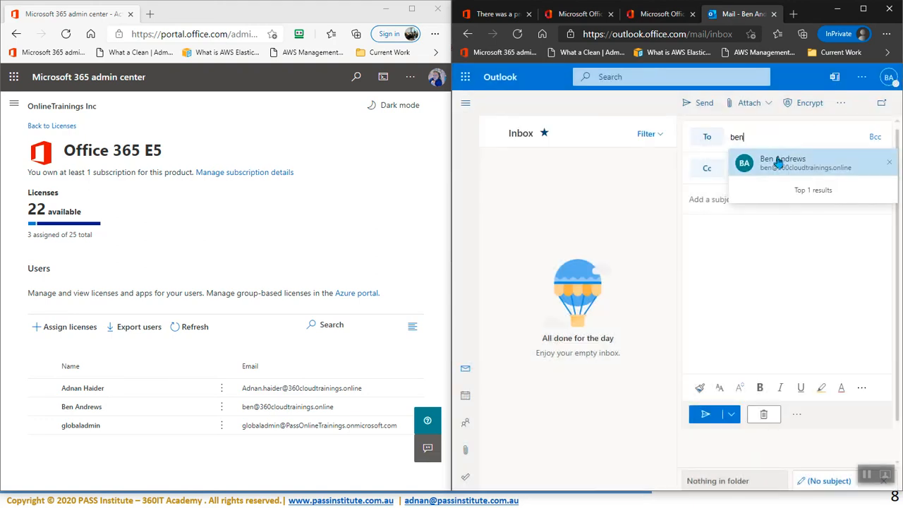
pyautogui.click(778, 161)
pyautogui.write('t')
pyautogui.click(727, 256)
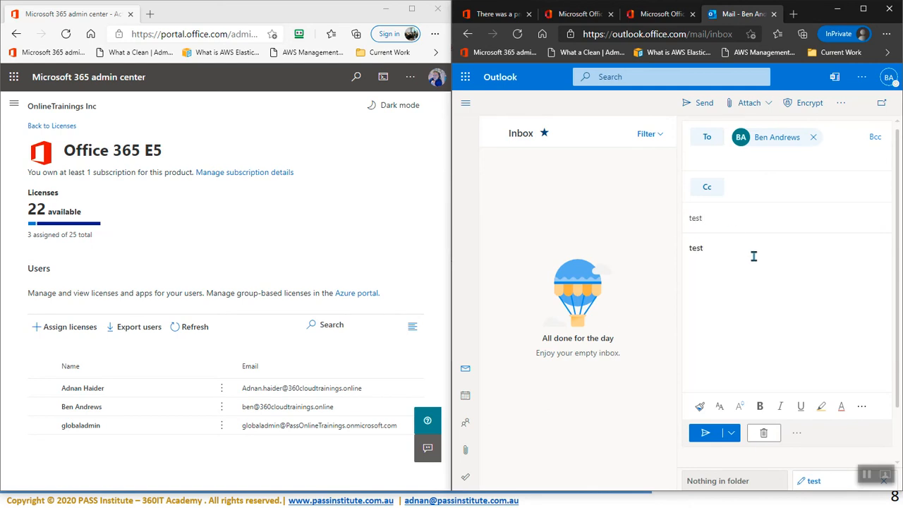
pyautogui.click(705, 433)
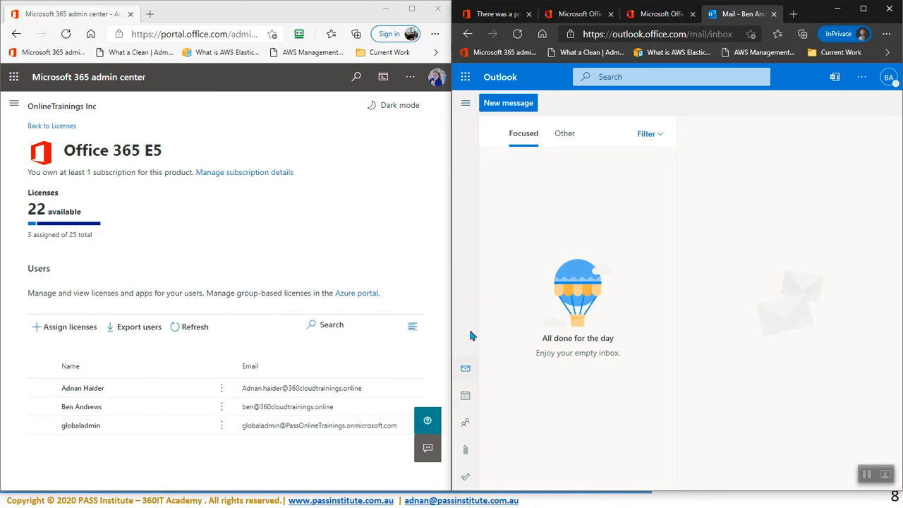
# Step: Open the arrived test message in the Focused Inbox, then maximize the admin center window
pyautogui.click(464, 104)
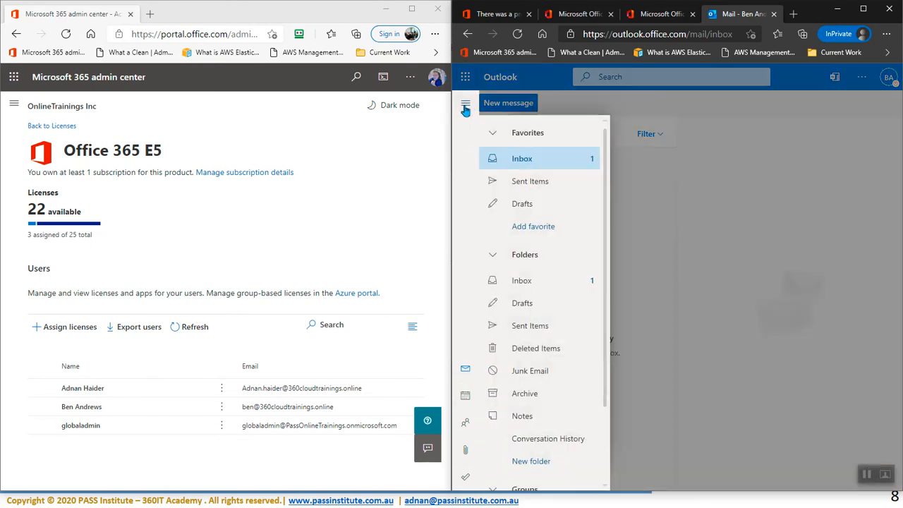
pyautogui.click(519, 161)
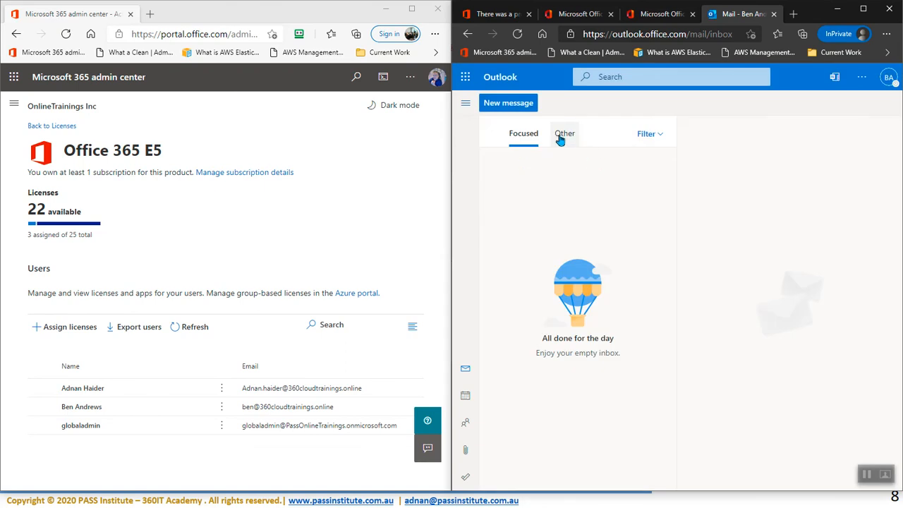
pyautogui.click(562, 135)
pyautogui.click(517, 140)
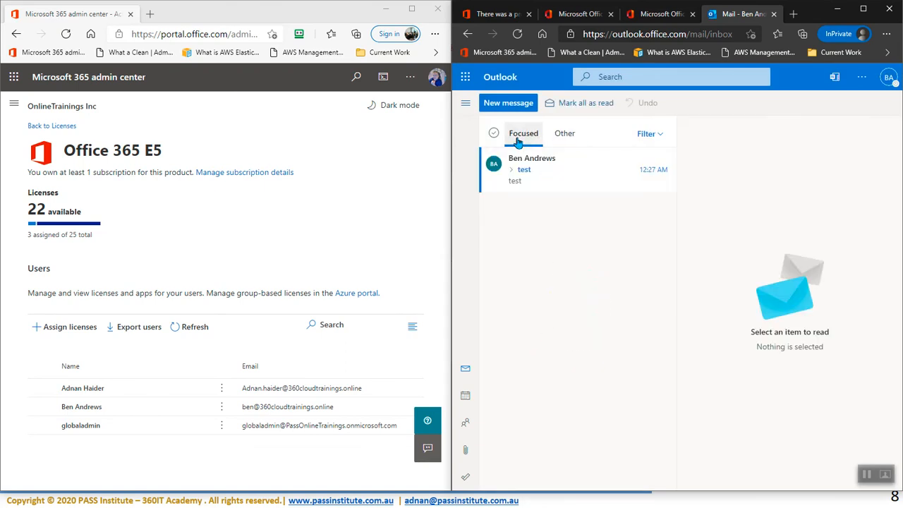
pyautogui.click(560, 180)
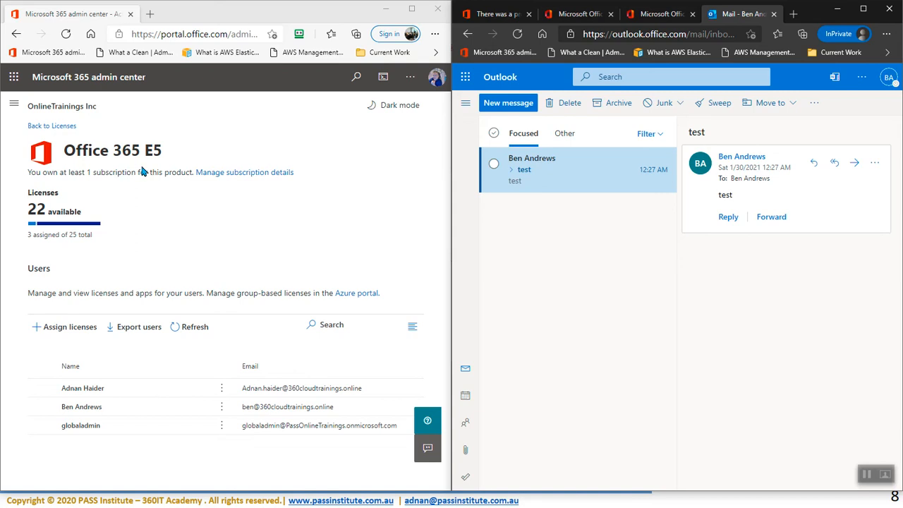
pyautogui.click(411, 8)
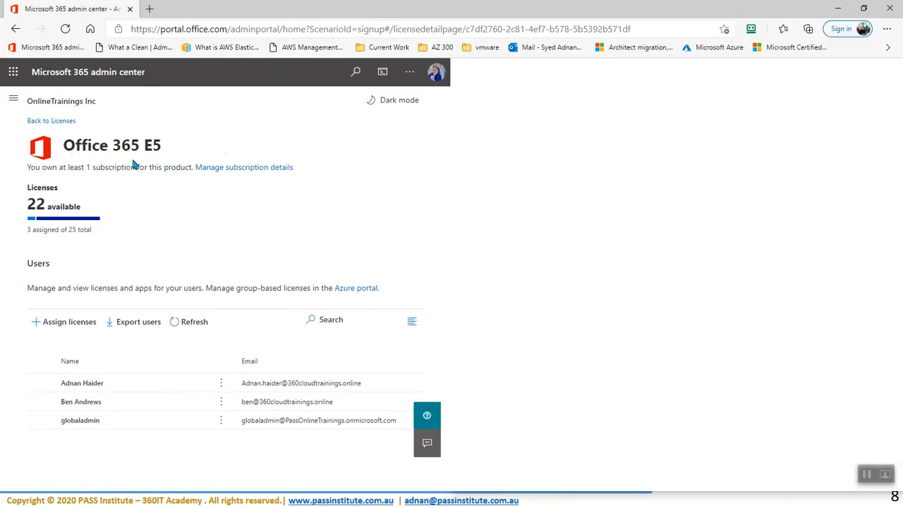
# Step: Open another user from Active users: no licences assigned, 22 of 25 Office 365 E5 available
pyautogui.click(14, 101)
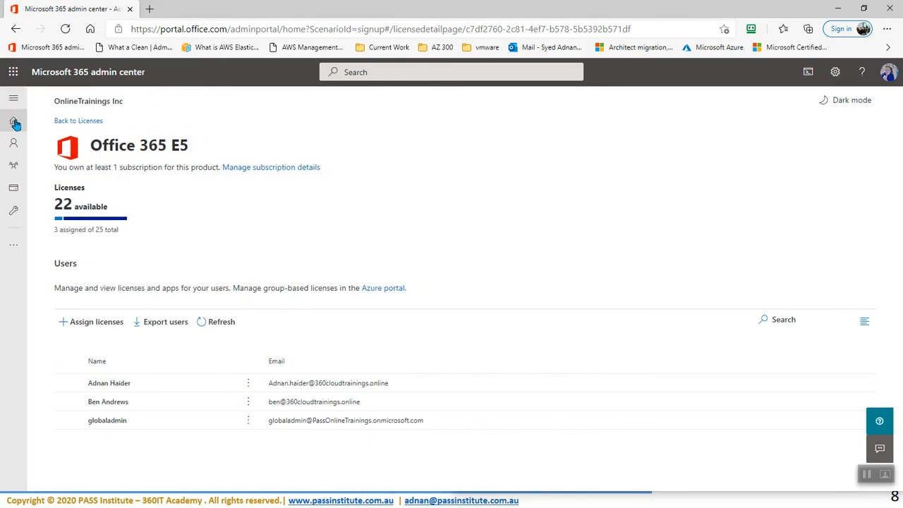
pyautogui.click(13, 101)
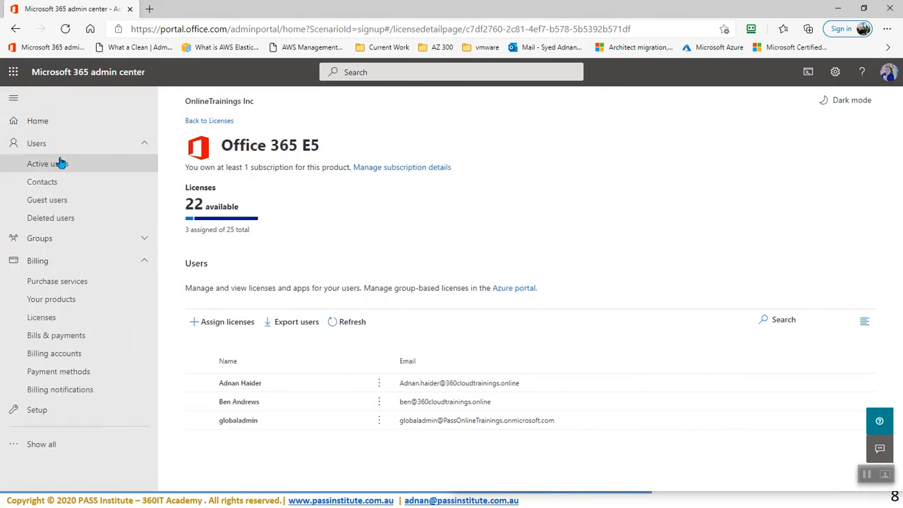
pyautogui.click(60, 165)
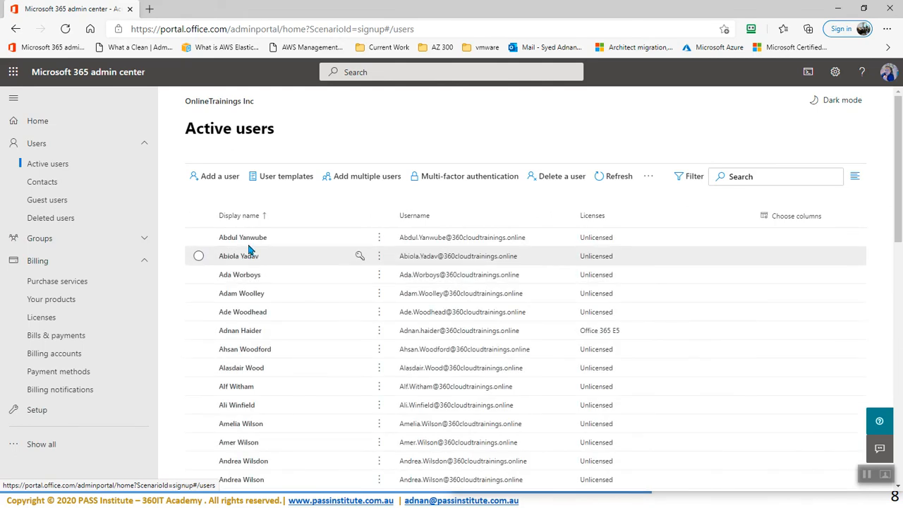
pyautogui.click(240, 258)
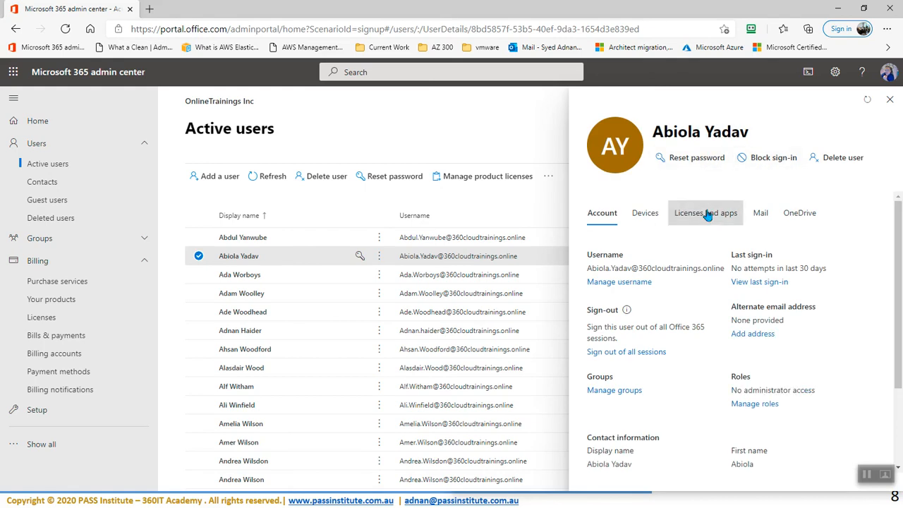
pyautogui.click(707, 213)
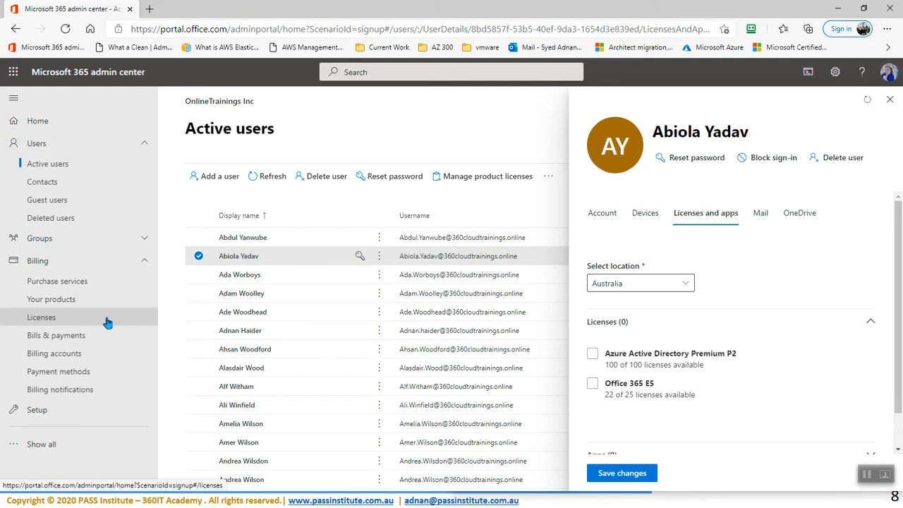
pyautogui.click(54, 237)
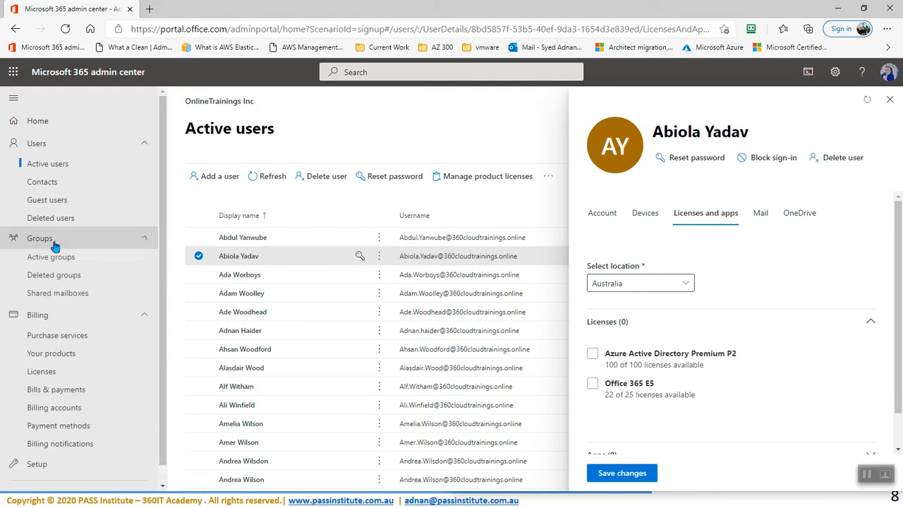
# Step: Browse the existing groups in the Active groups list
pyautogui.click(69, 262)
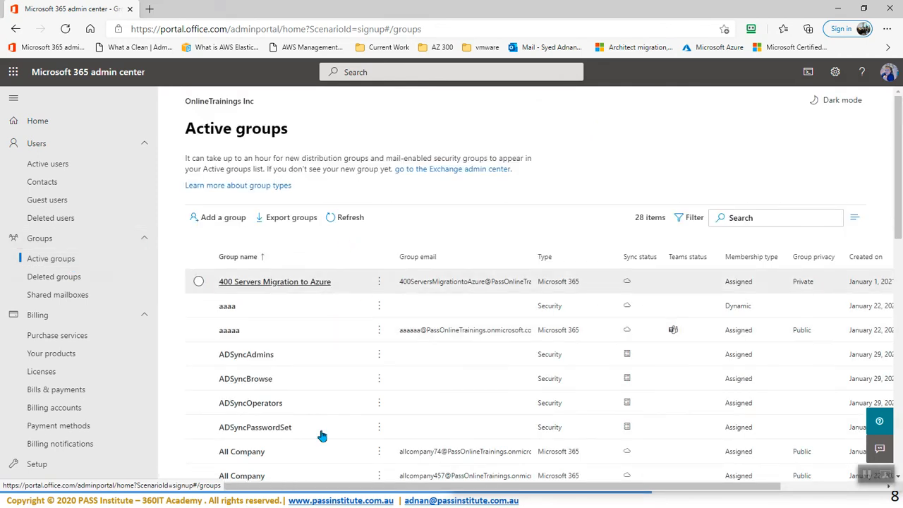
pyautogui.scroll(-5, 324, 452)
pyautogui.scroll(-5, 323, 448)
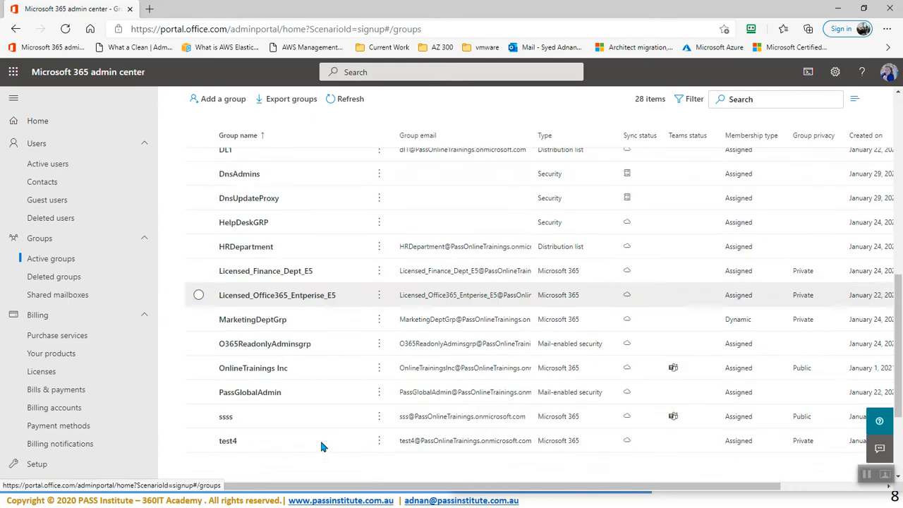
pyautogui.scroll(10, 319, 444)
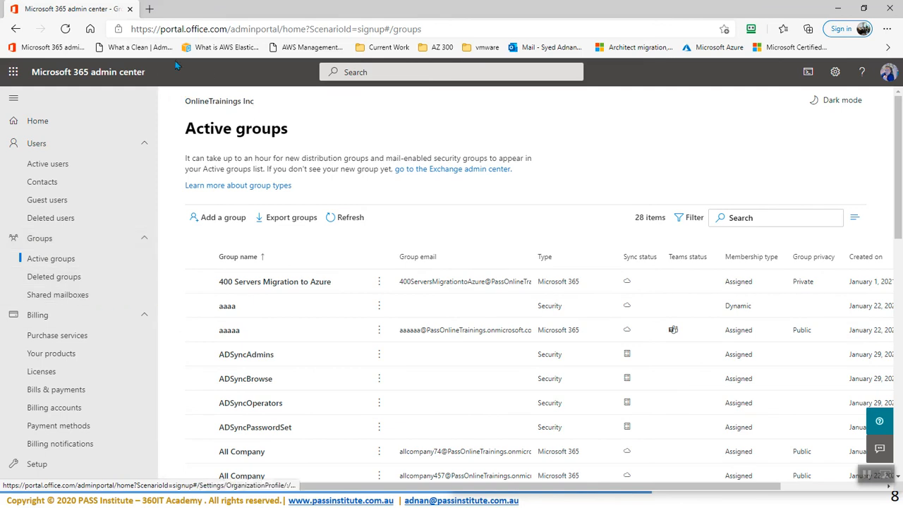
pyautogui.scroll(-5, 191, 303)
pyautogui.scroll(5, 192, 307)
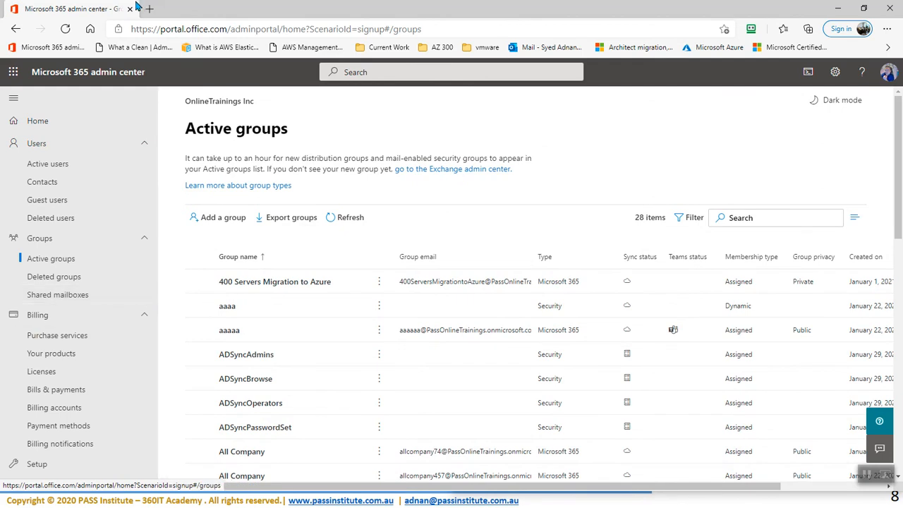
pyautogui.scroll(-1, 95, 381)
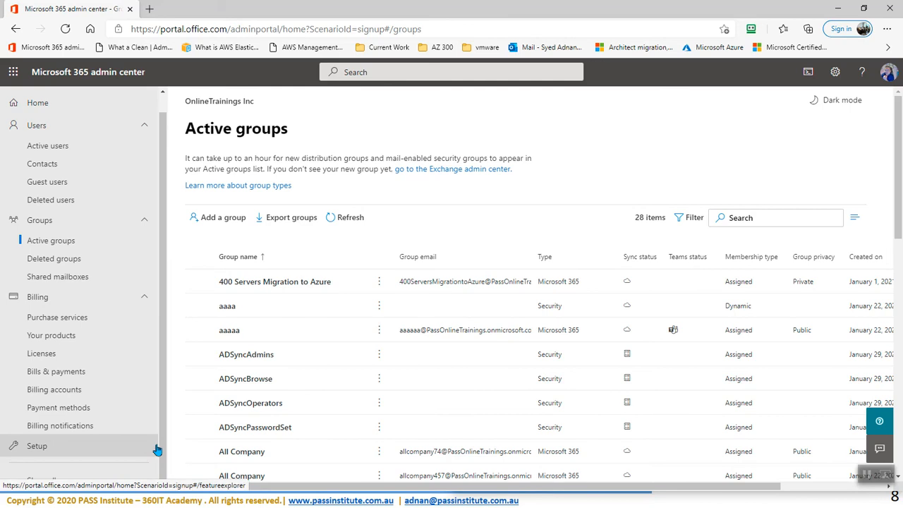
# Step: Open the Azure Active Directory admin center from Show all > Admin centers
pyautogui.click(40, 479)
pyautogui.scroll(-5, 89, 403)
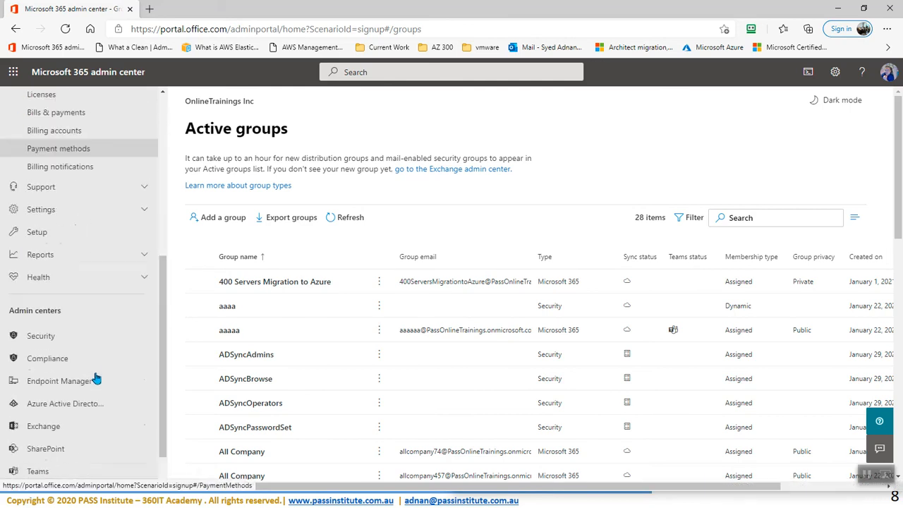
pyautogui.click(60, 362)
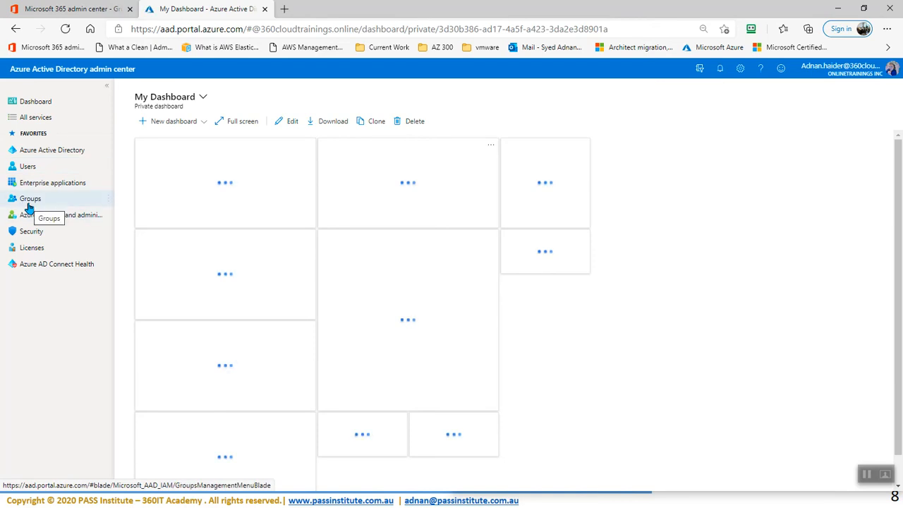
# Step: Start a new group under Azure Active Directory > Groups and open the Group type list
pyautogui.click(48, 155)
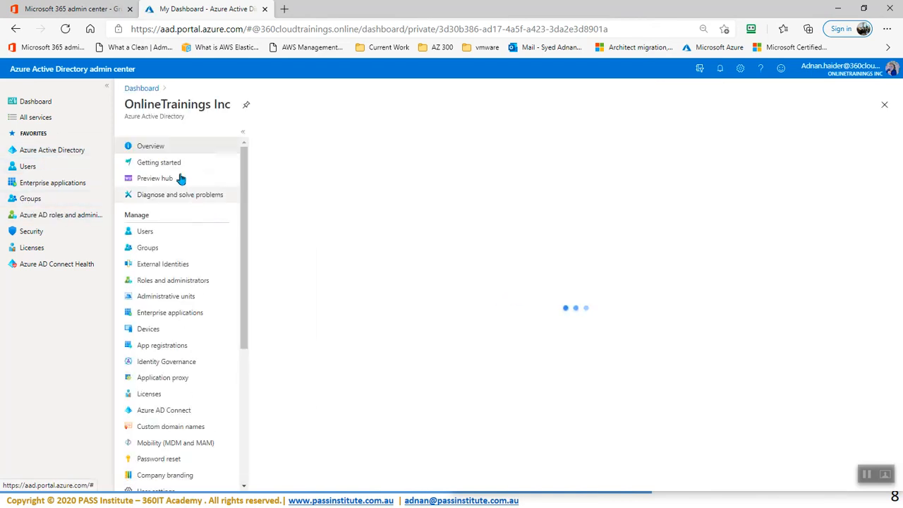
pyautogui.click(150, 253)
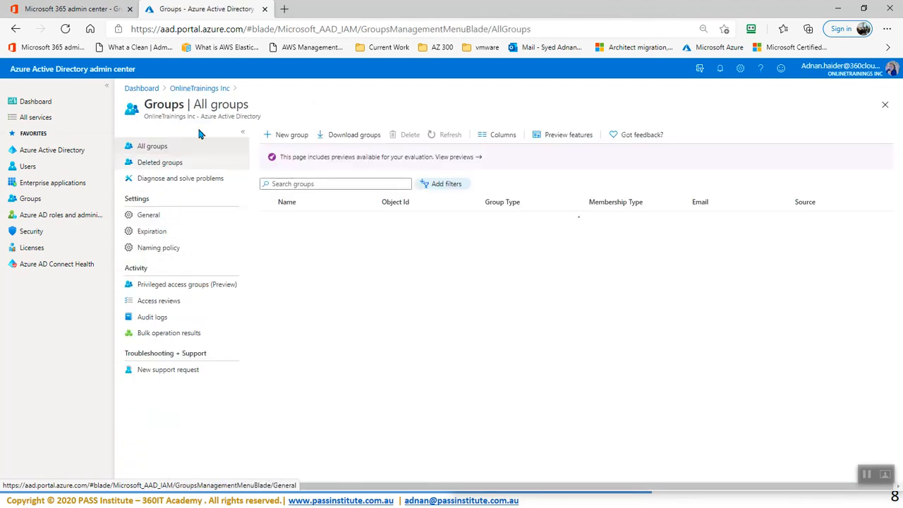
pyautogui.click(295, 137)
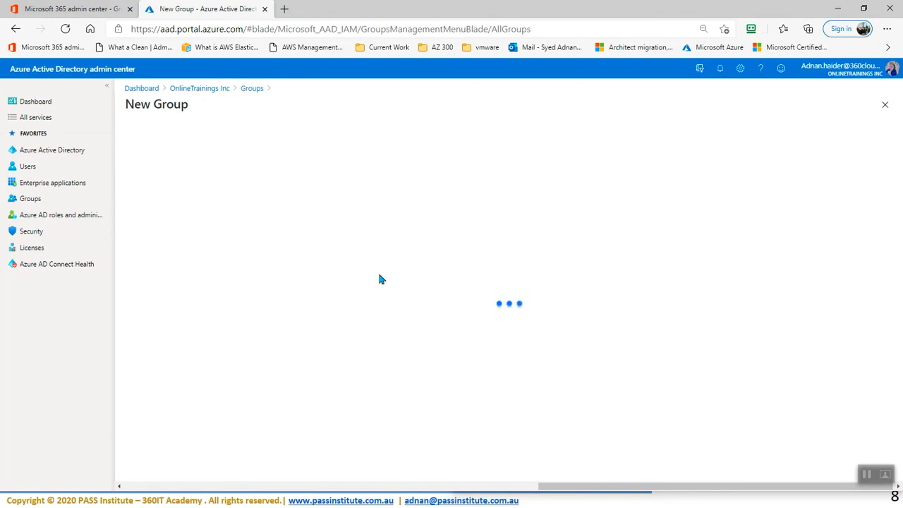
pyautogui.click(216, 155)
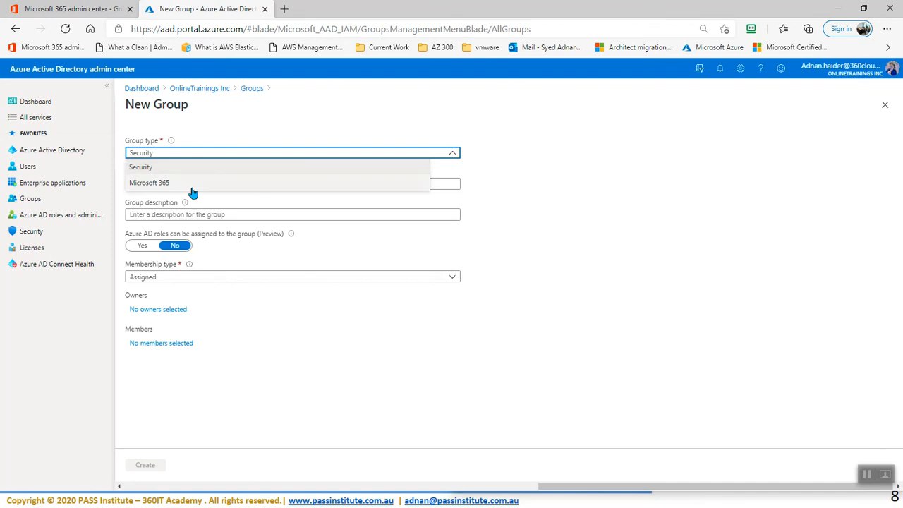
# Step: Make it a Microsoft 365 group named Finance-E5-Licenses, reusing the name as its description
pyautogui.click(167, 183)
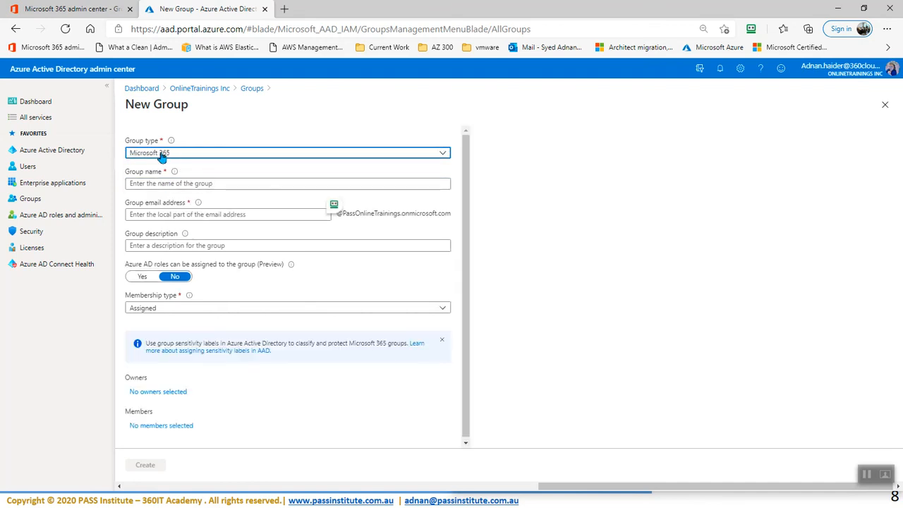
pyautogui.click(208, 185)
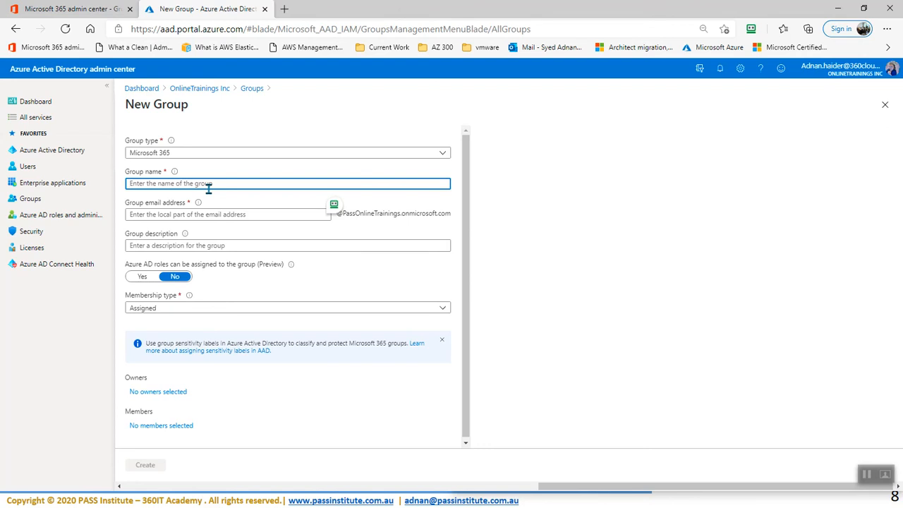
pyautogui.write('Finance')
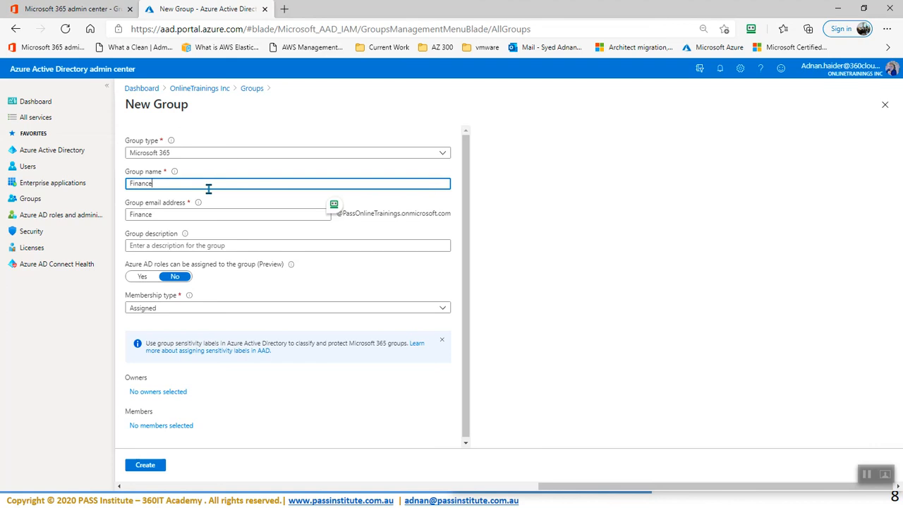
pyautogui.write('-E%')
pyautogui.write('-Licenses')
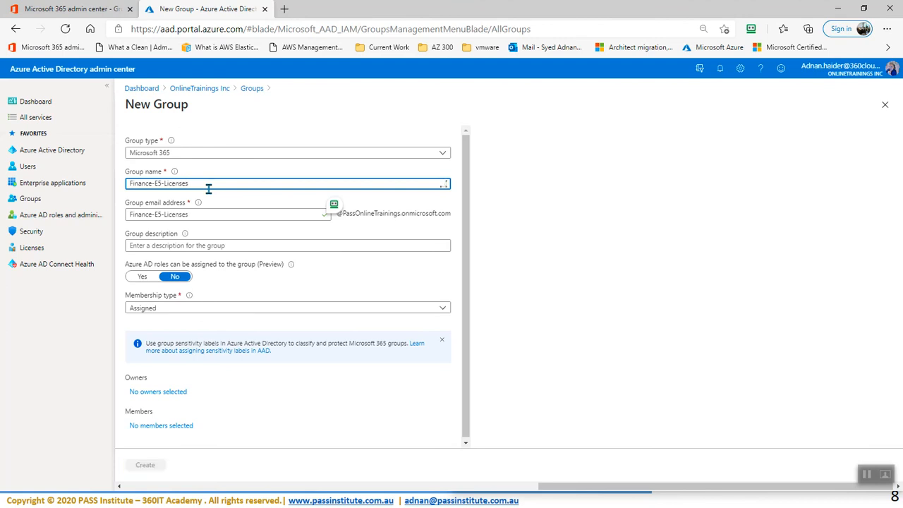
pyautogui.click(215, 244)
pyautogui.moveTo(208, 185); pyautogui.dragTo(92, 180)
pyautogui.hotkey('ctrl', 'c')
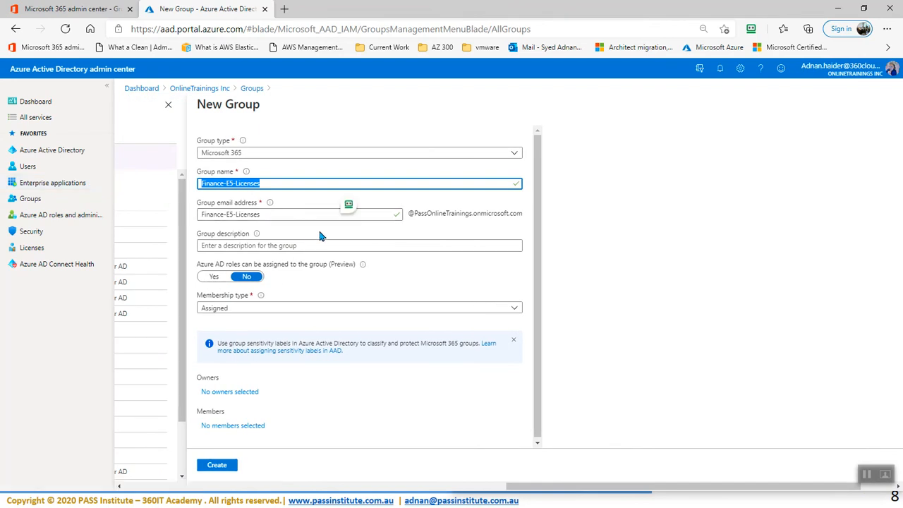
pyautogui.click(294, 246)
pyautogui.hotkey('ctrl', 'v')
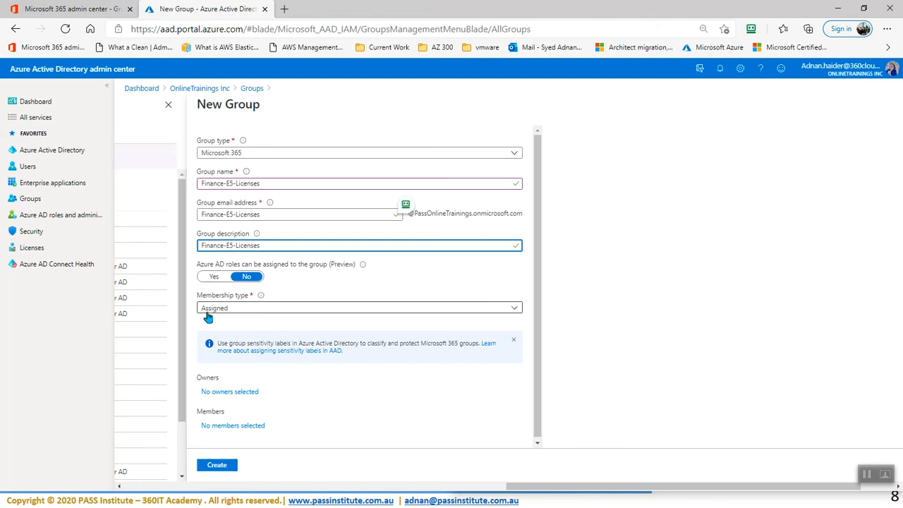
# Step: Keep Assigned membership and create the Finance-E5-Licenses group
pyautogui.click(236, 314)
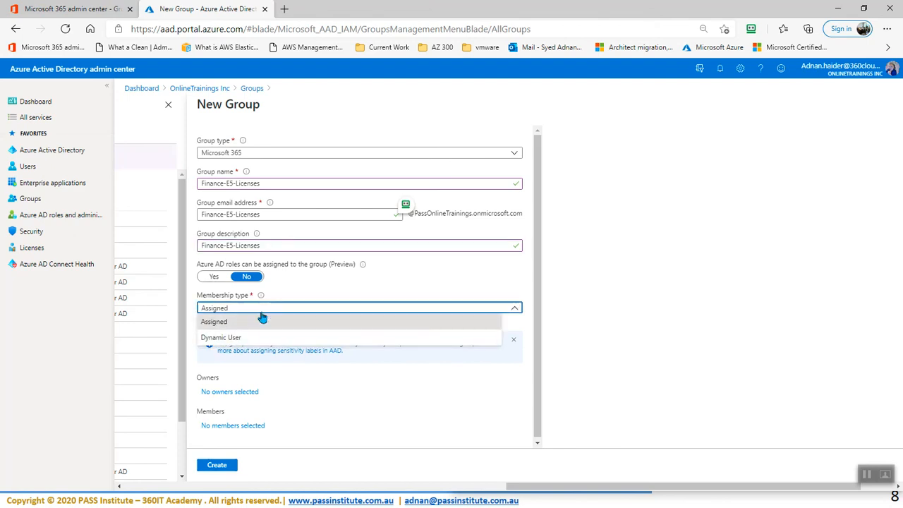
pyautogui.click(302, 307)
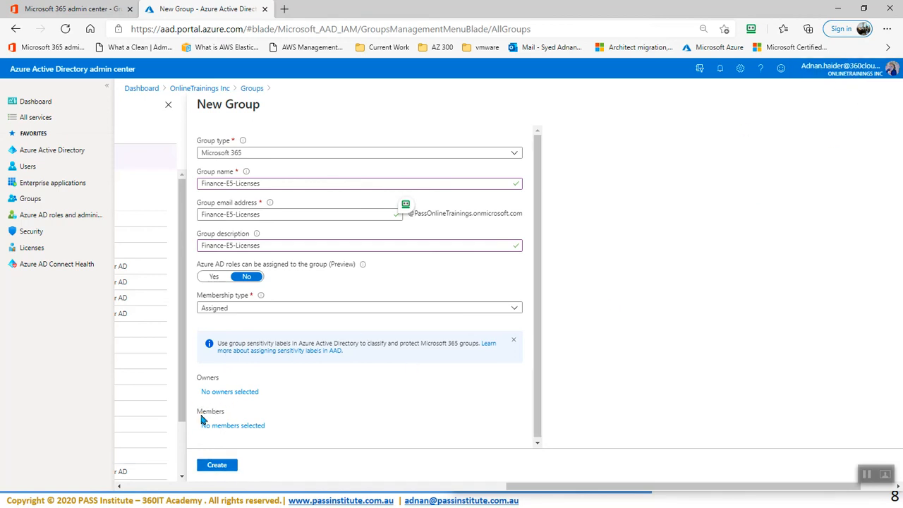
pyautogui.click(216, 469)
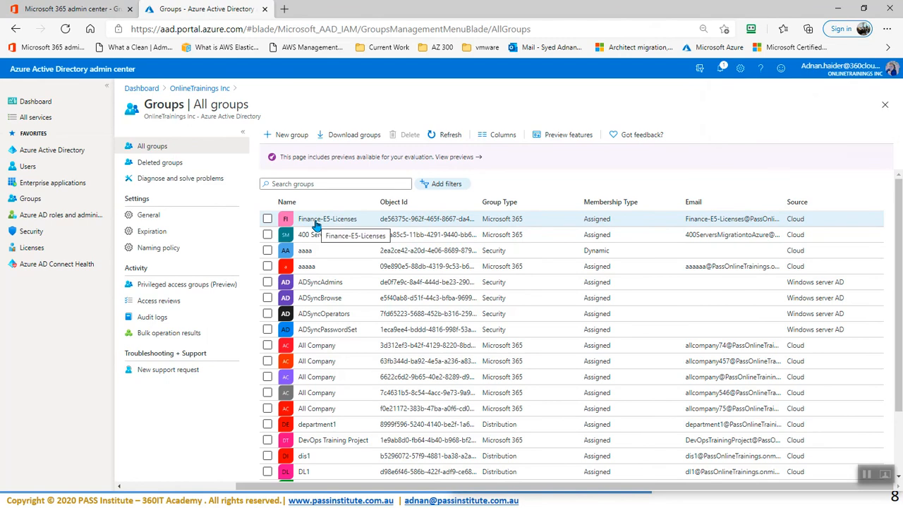
# Step: Assign the Office 365 E5 licence to Finance-E5-Licenses and go back to All groups
pyautogui.click(316, 225)
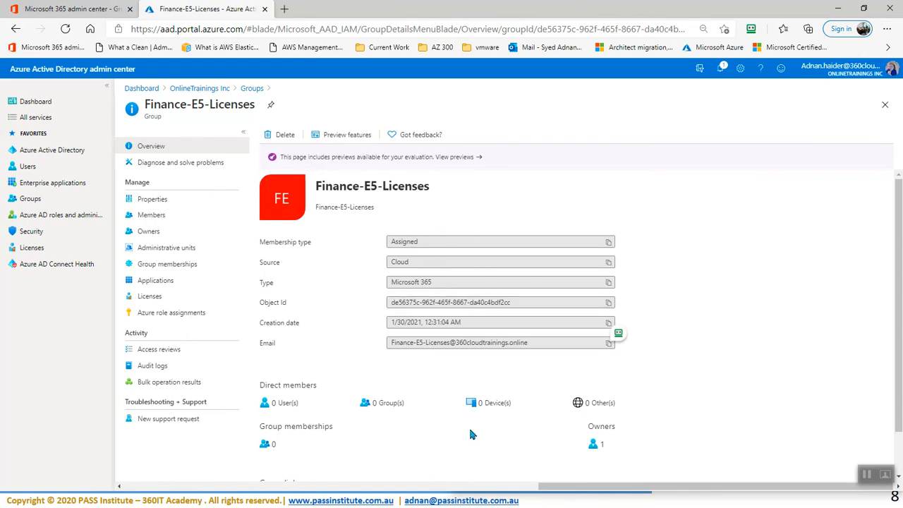
pyautogui.click(149, 297)
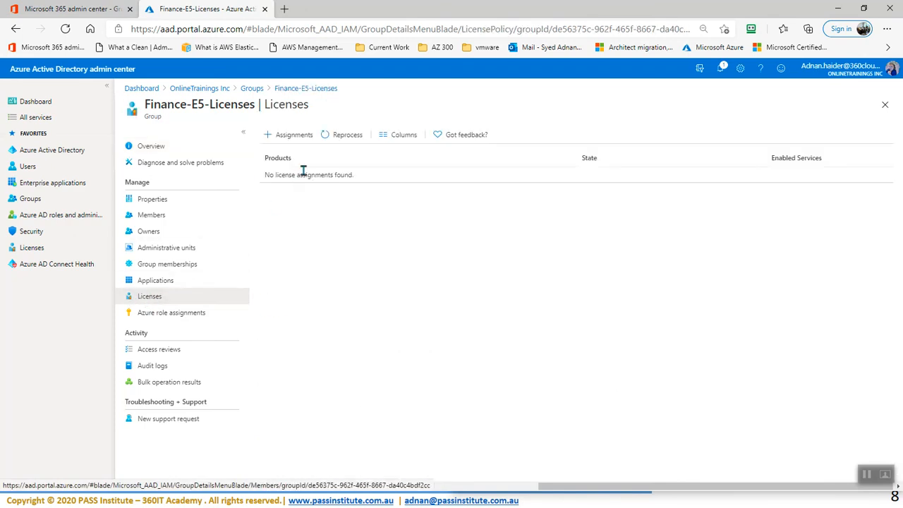
pyautogui.click(295, 136)
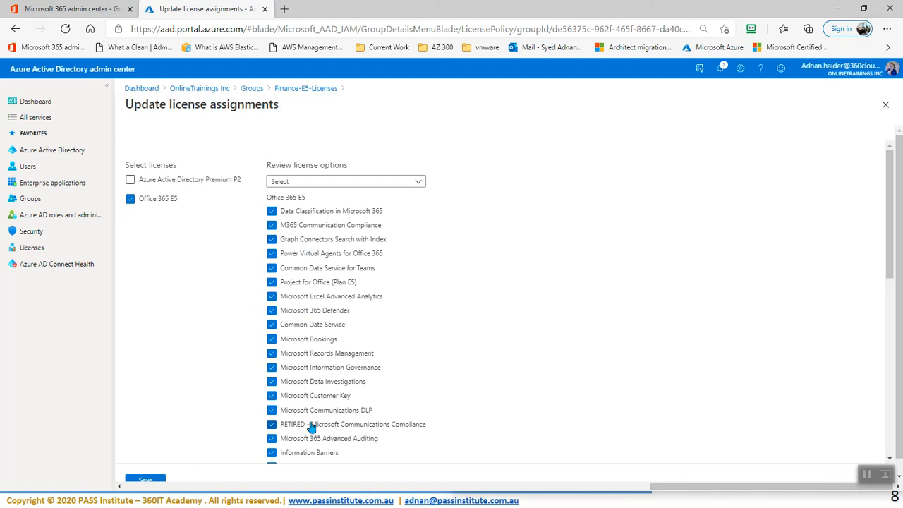
pyautogui.click(149, 482)
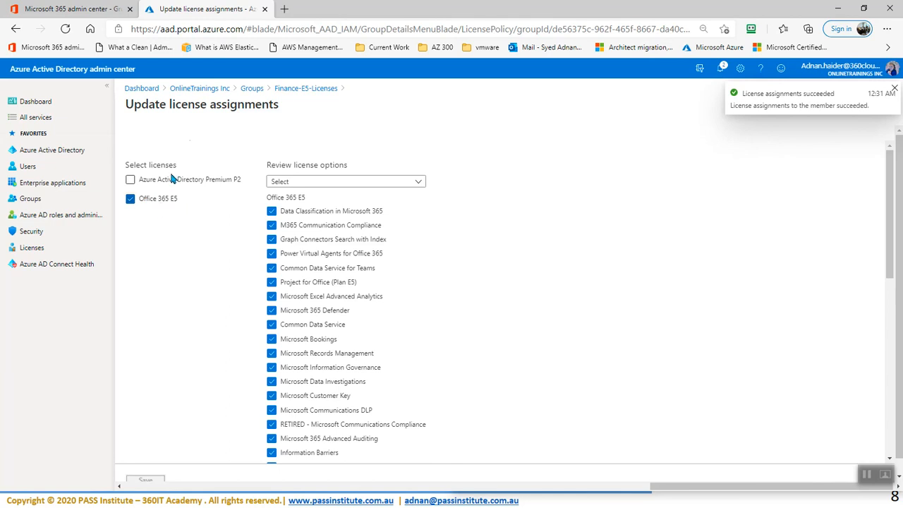
pyautogui.click(252, 90)
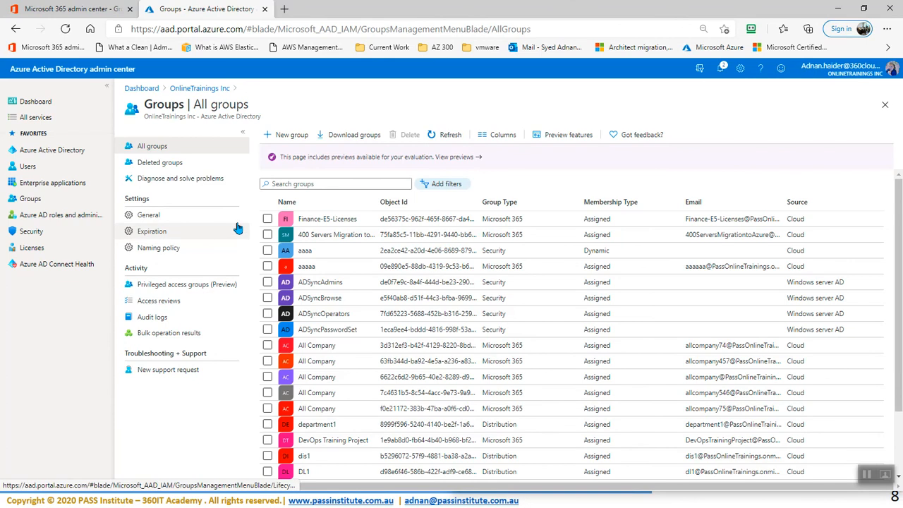
# Step: Check Office 365 E5 counts (3/25 assigned) in Billing > Licenses, then reopen Finance-E5-Licenses
pyautogui.click(42, 8)
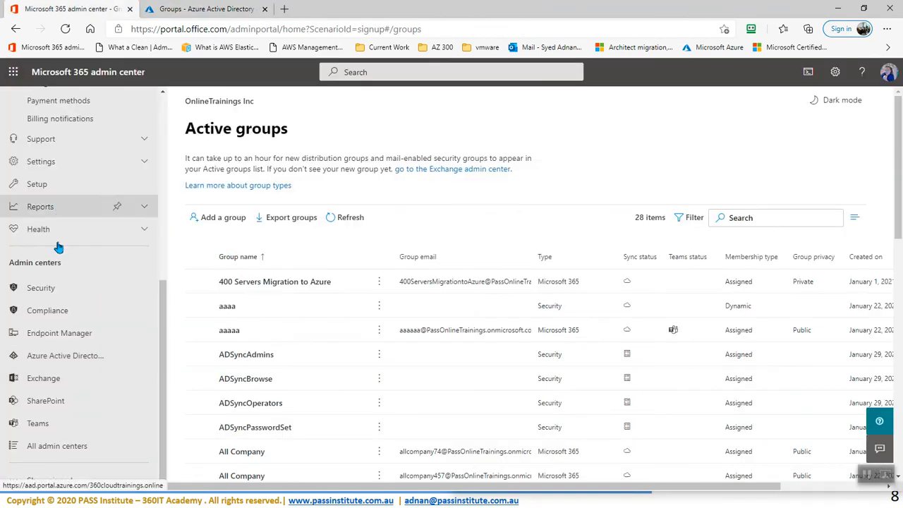
pyautogui.scroll(3, 62, 245)
pyautogui.click(51, 295)
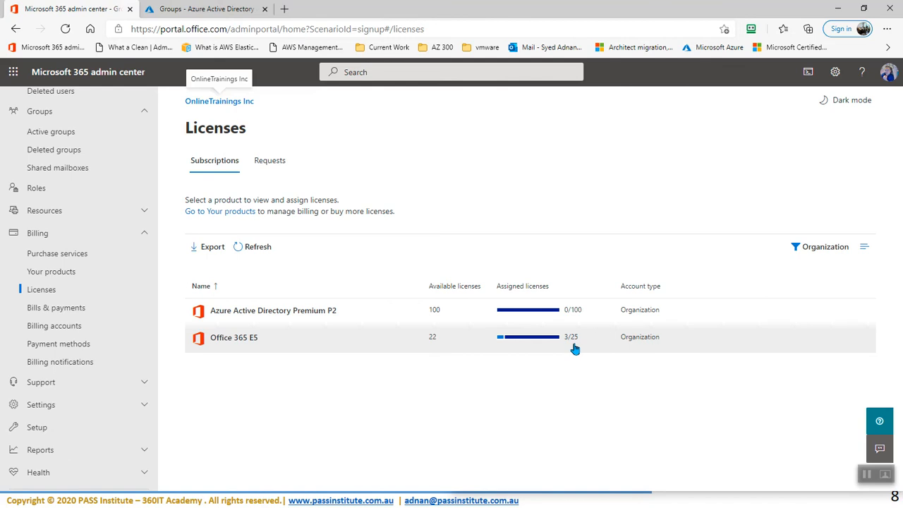
pyautogui.click(211, 13)
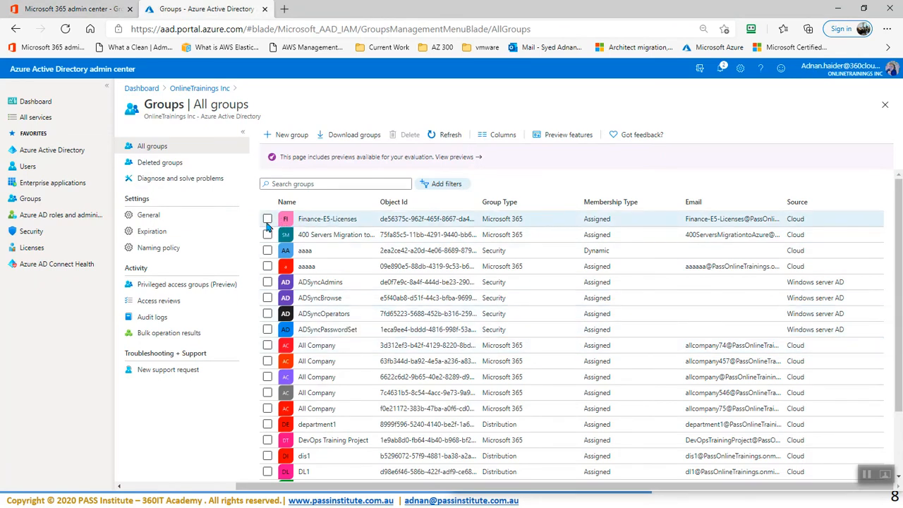
pyautogui.click(324, 220)
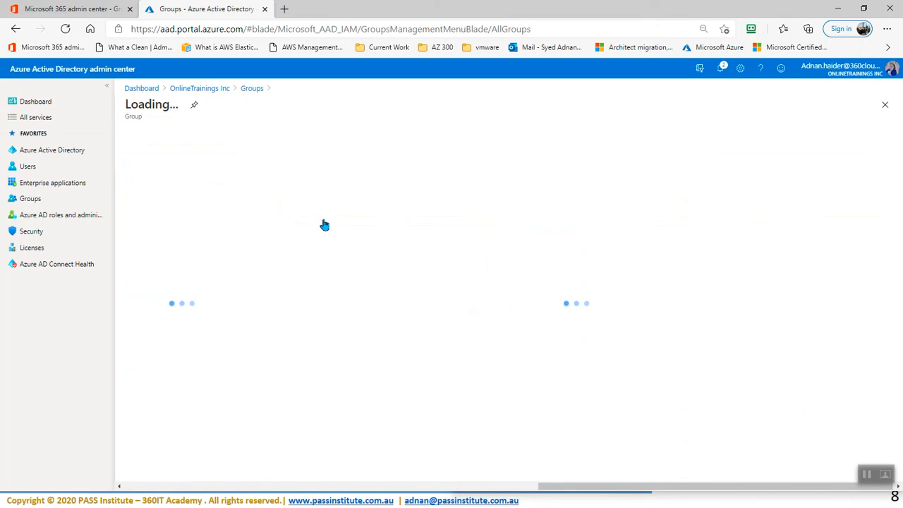
# Step: Add four chosen users as direct members of Finance-E5-Licenses
pyautogui.click(144, 215)
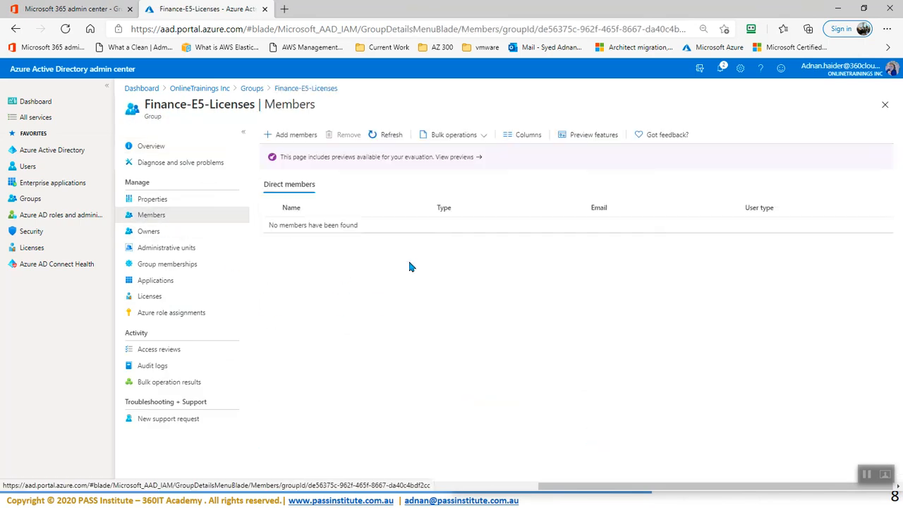
pyautogui.click(290, 137)
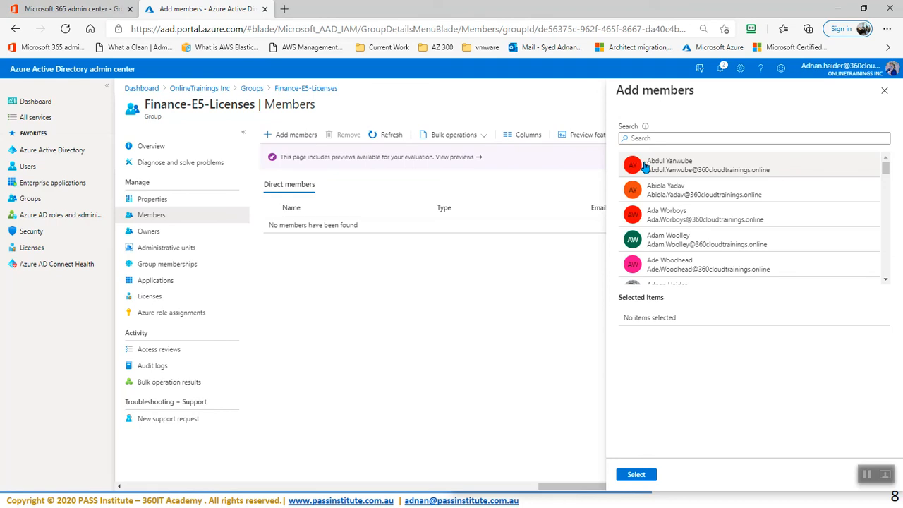
pyautogui.click(644, 165)
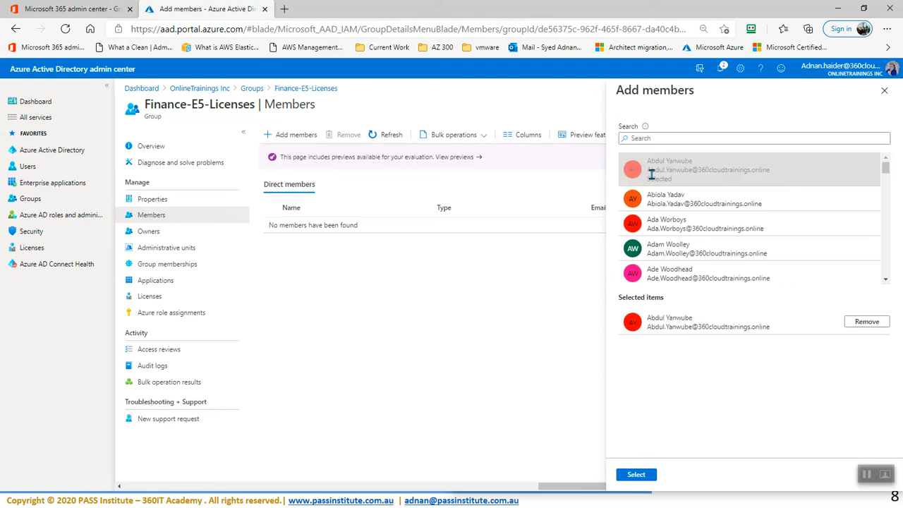
pyautogui.click(669, 206)
pyautogui.click(678, 238)
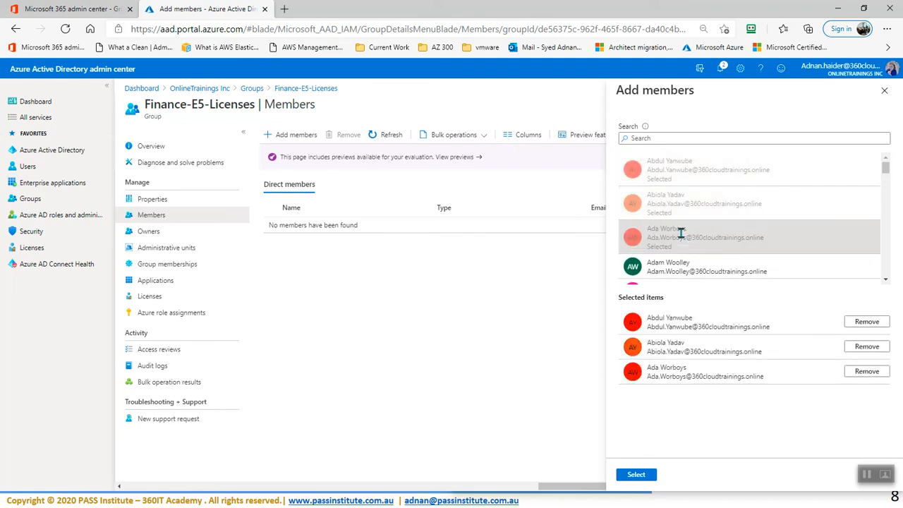
pyautogui.click(675, 278)
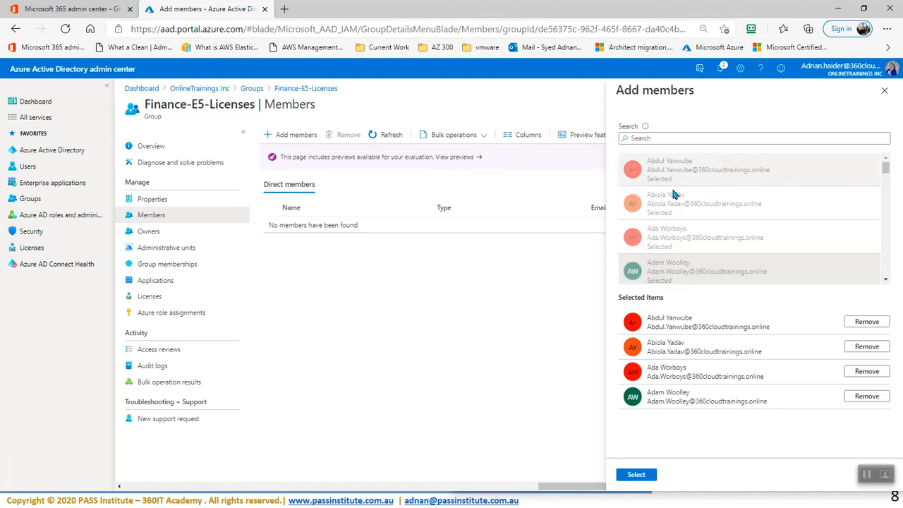
pyautogui.click(647, 476)
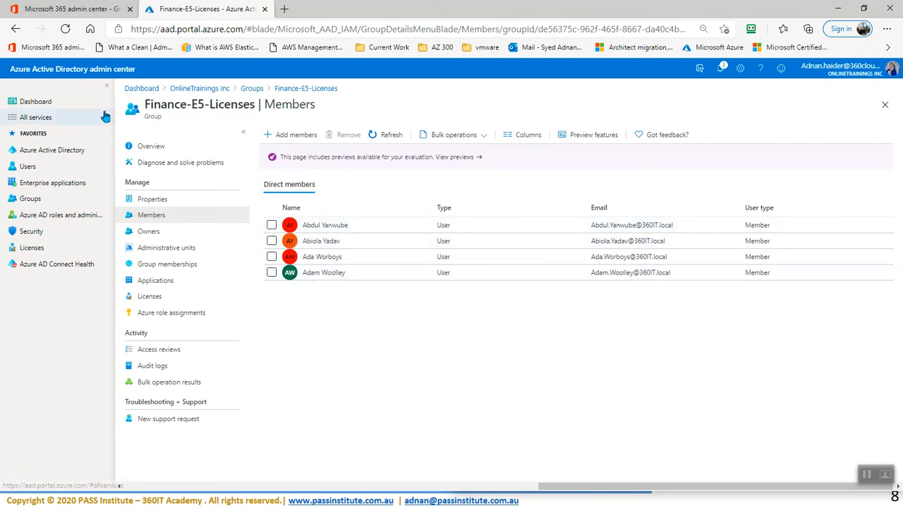
# Step: Refresh licences and confirm Office 365 E5 shows 7 of 25 assigned, 18 available
pyautogui.click(76, 9)
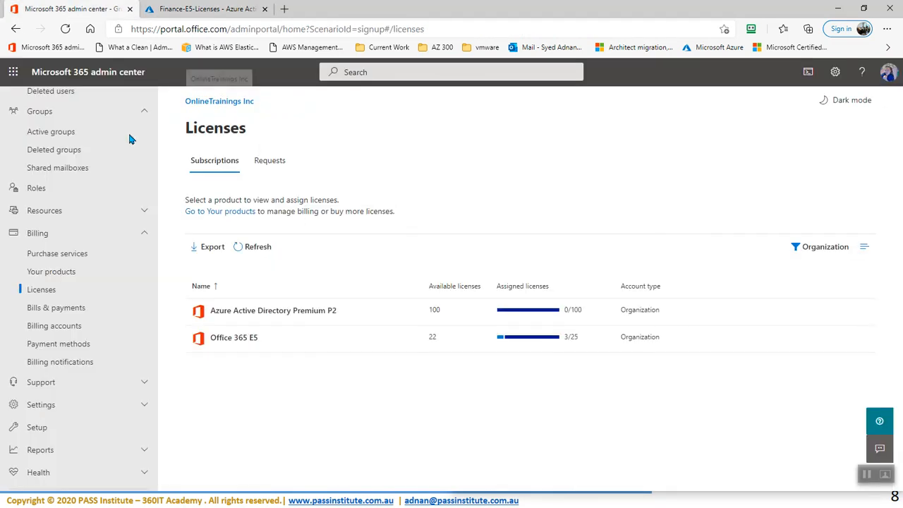
pyautogui.click(238, 248)
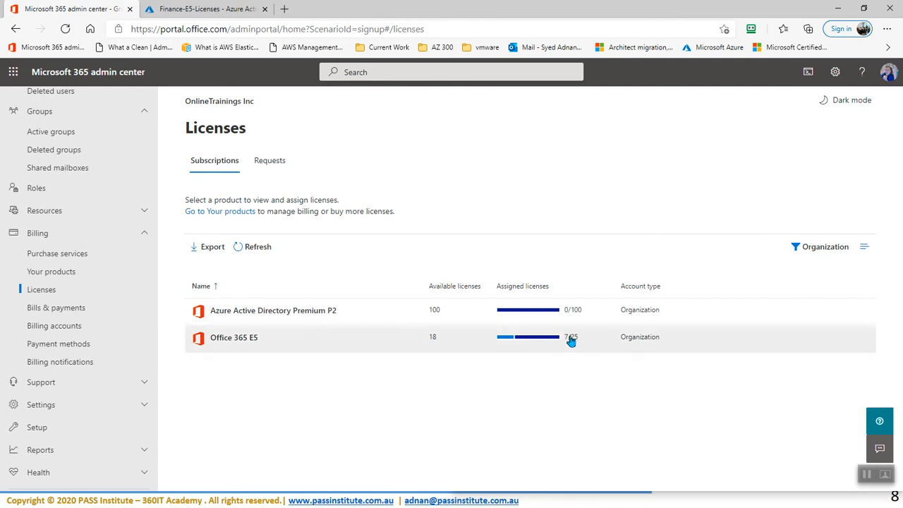
pyautogui.click(226, 338)
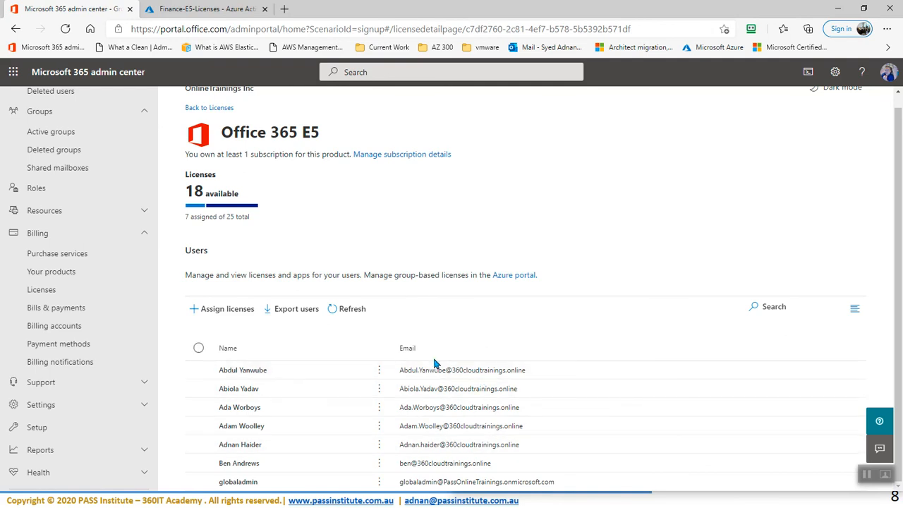
pyautogui.click(200, 9)
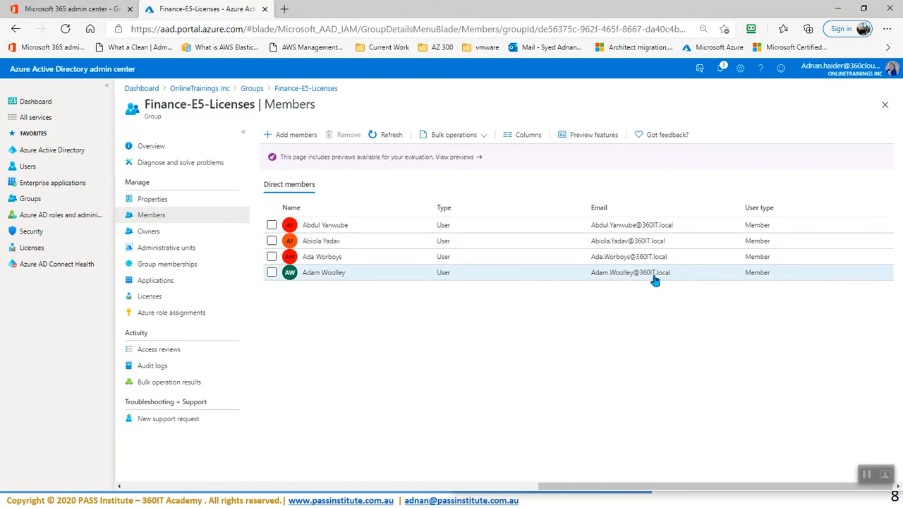
# Step: Refresh Finance-E5-Licenses members and remove the fourth one, leaving three members
pyautogui.click(388, 136)
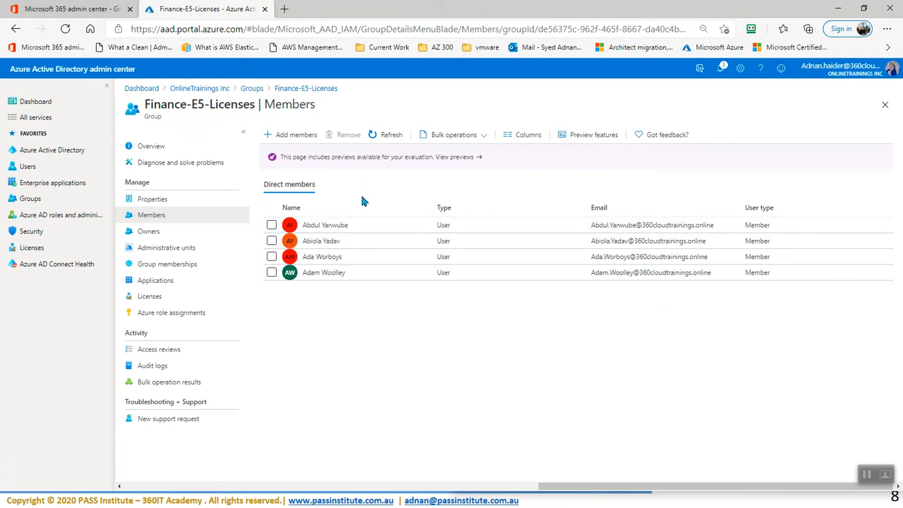
pyautogui.click(271, 273)
pyautogui.click(346, 134)
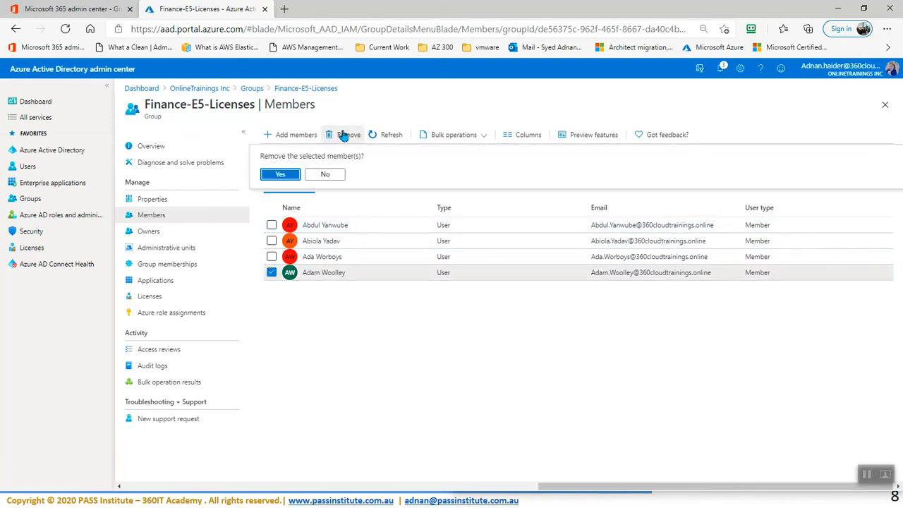
pyautogui.click(280, 174)
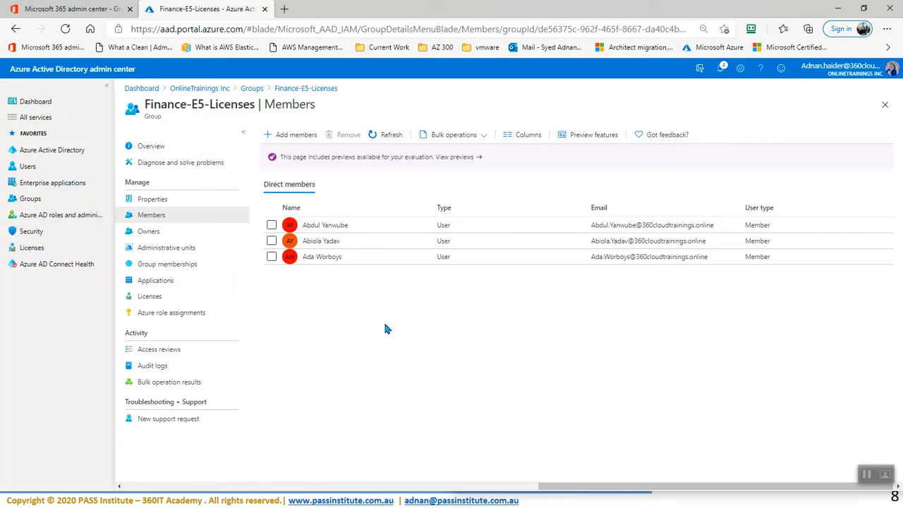
pyautogui.click(95, 11)
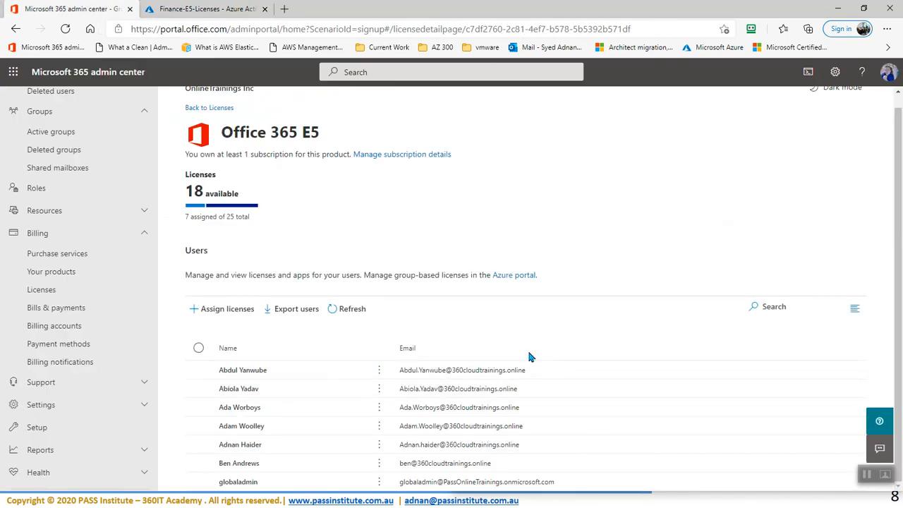
# Step: Reload the Office 365 E5 licence users twice and recheck the group's members
pyautogui.click(349, 309)
pyautogui.click(352, 317)
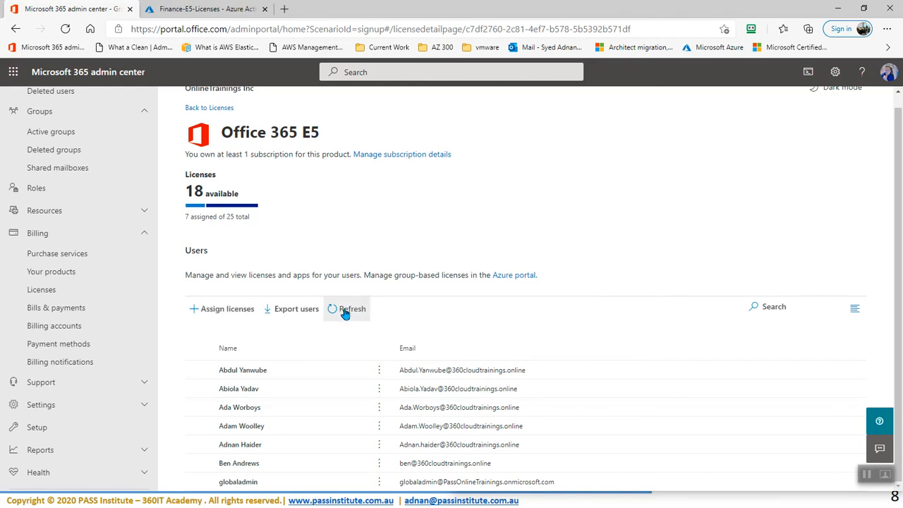
pyautogui.click(205, 9)
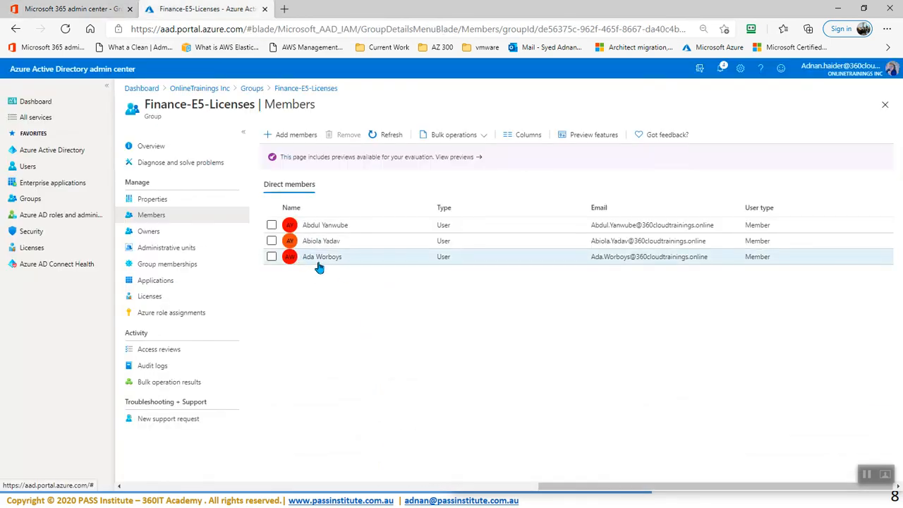
pyautogui.click(67, 8)
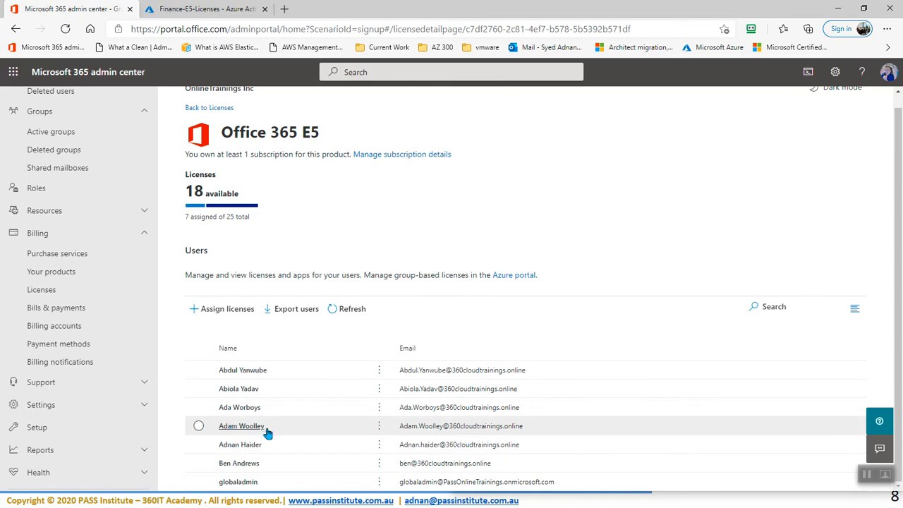
# Step: Refresh until Office 365 E5 shows 6 of 25 assigned, 19 available, then open Active groups
pyautogui.click(346, 311)
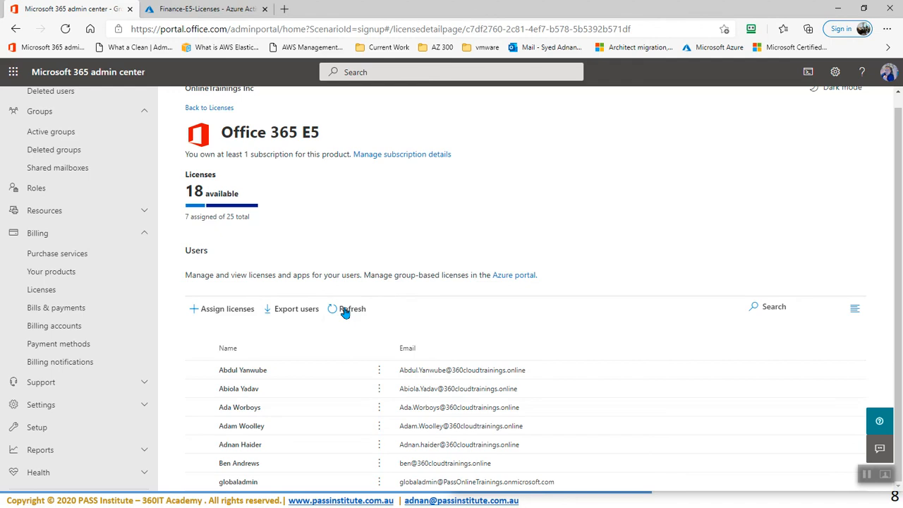
pyautogui.click(346, 311)
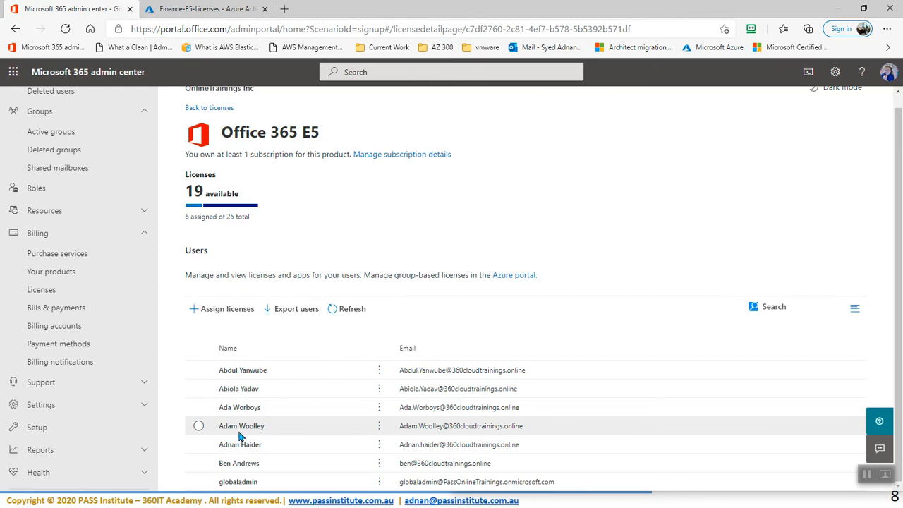
pyautogui.click(197, 10)
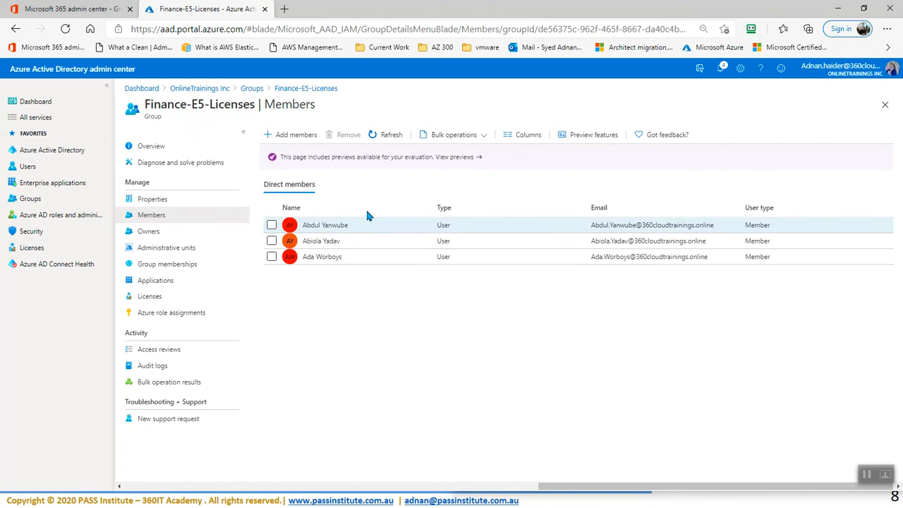
pyautogui.click(81, 10)
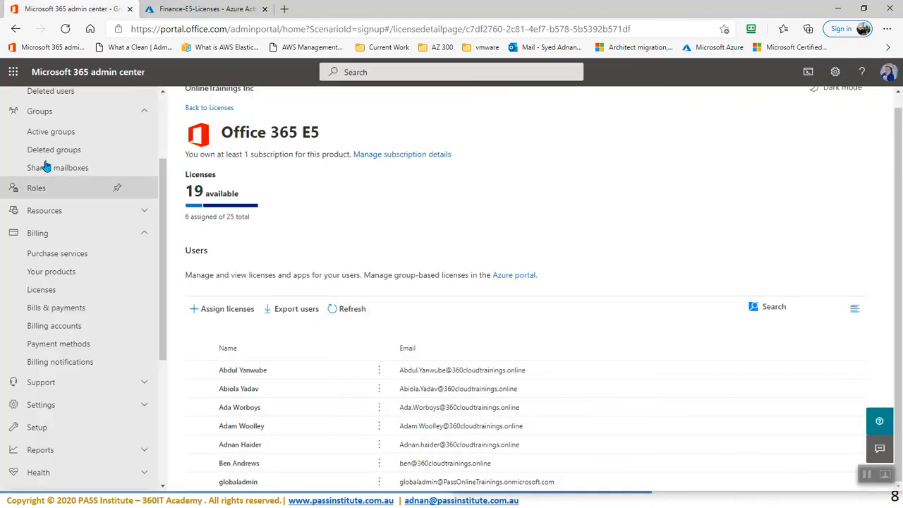
pyautogui.click(50, 135)
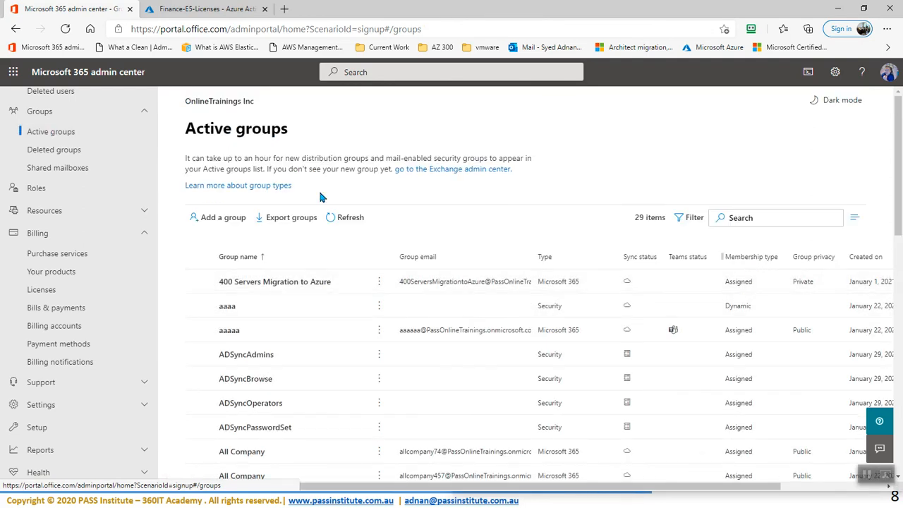
# Step: Open Active users and browse the column choices, closing them without saving
pyautogui.scroll(2, 64, 137)
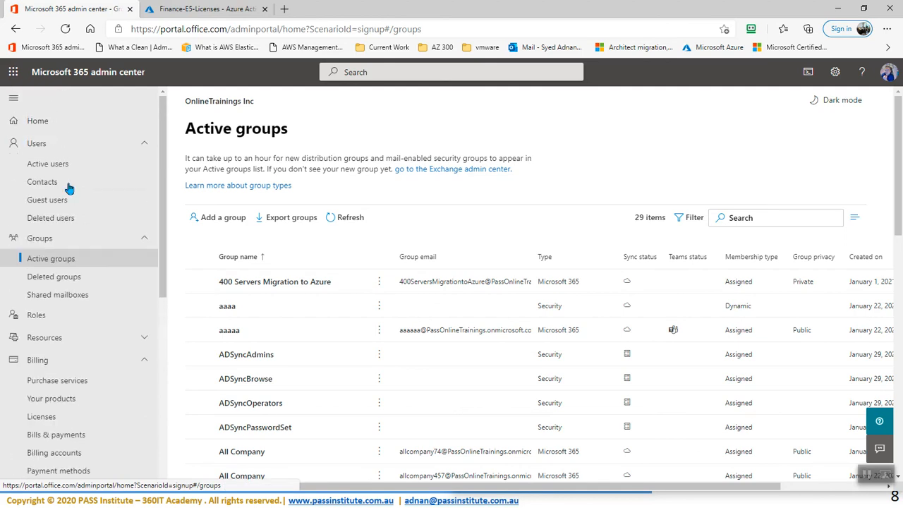
pyautogui.click(52, 167)
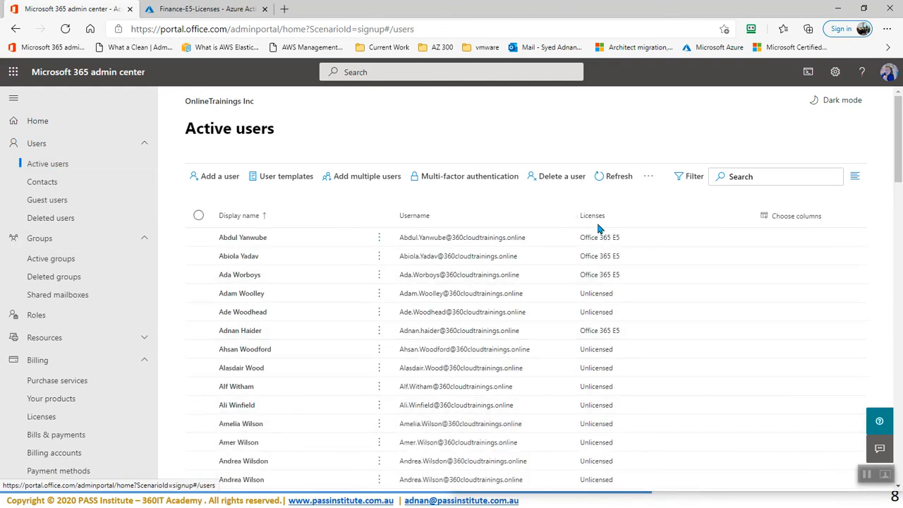
pyautogui.click(791, 219)
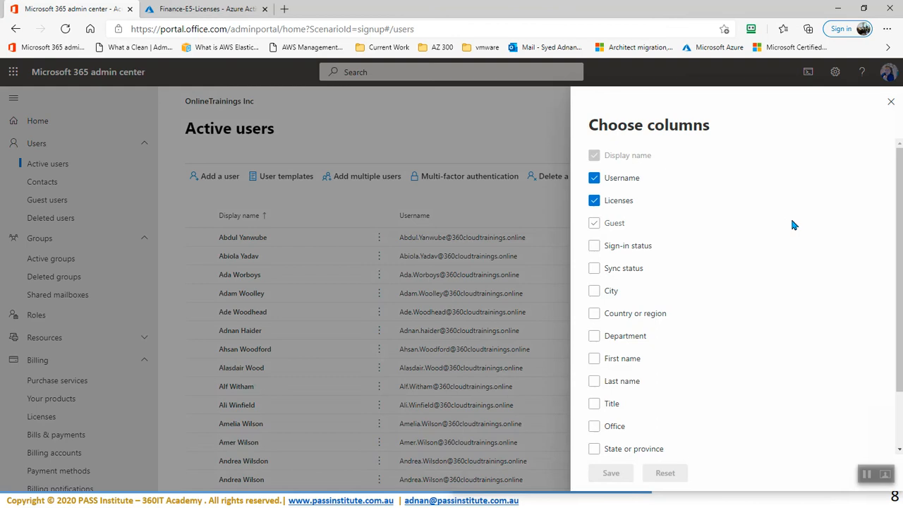
pyautogui.click(668, 407)
pyautogui.scroll(-2, 671, 406)
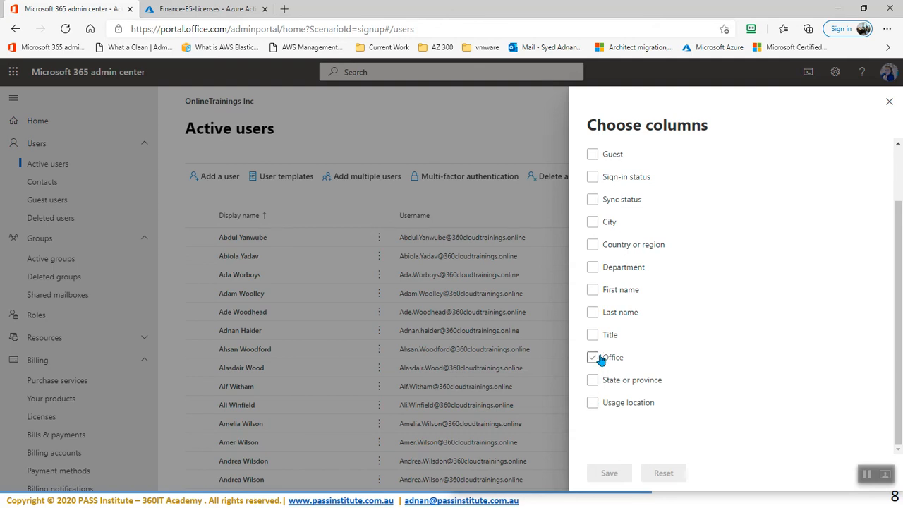
pyautogui.scroll(2, 618, 278)
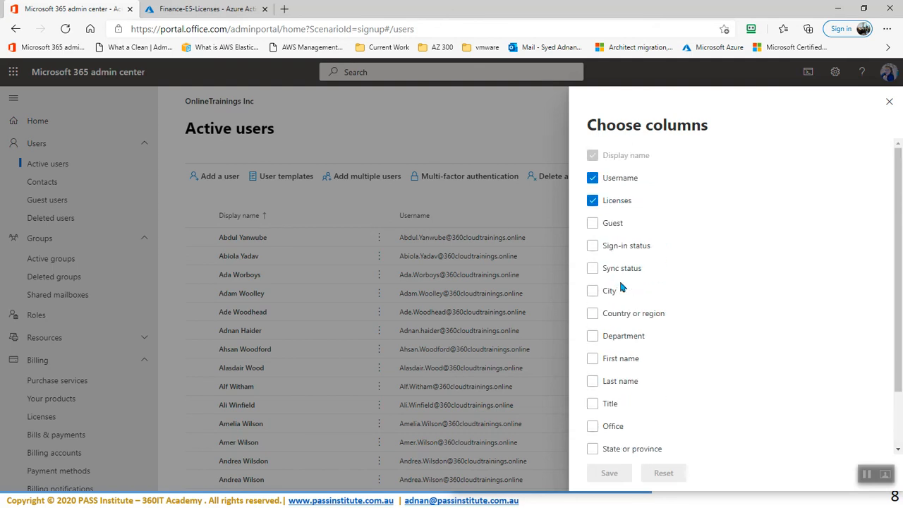
pyautogui.click(889, 104)
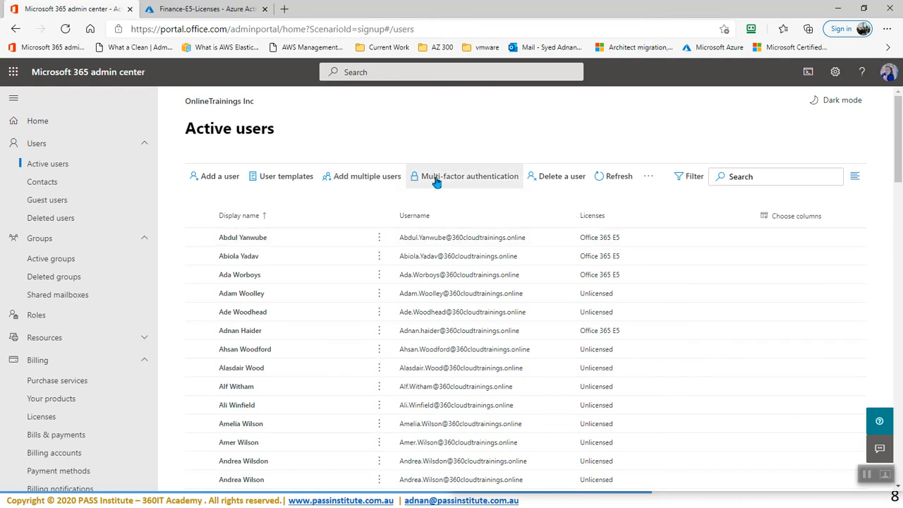
# Step: Filter Active users to licensed users, showing six Office 365 E5 holders
pyautogui.click(687, 181)
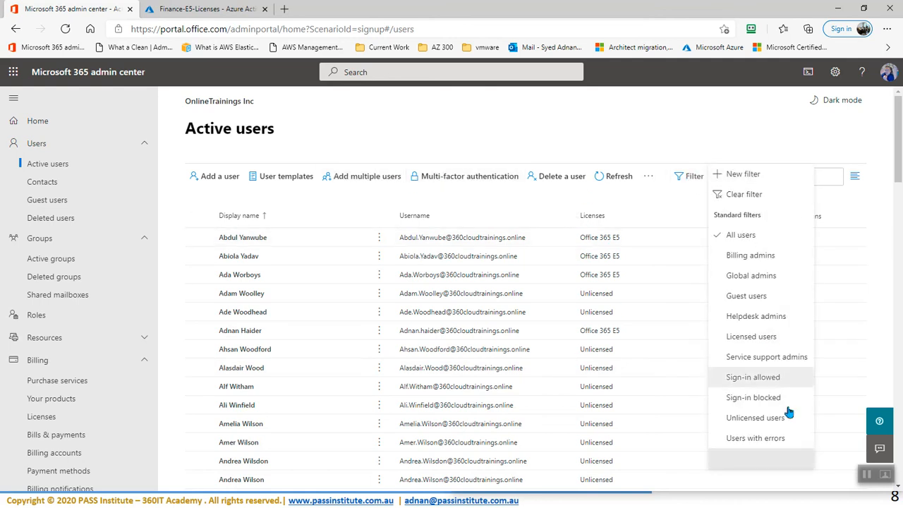
pyautogui.click(751, 337)
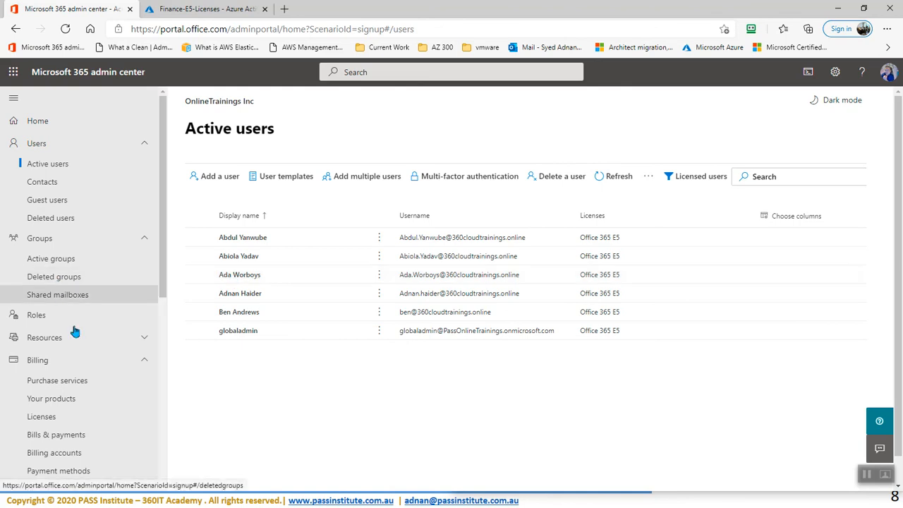
pyautogui.scroll(-2, 90, 365)
pyautogui.scroll(-1, 91, 366)
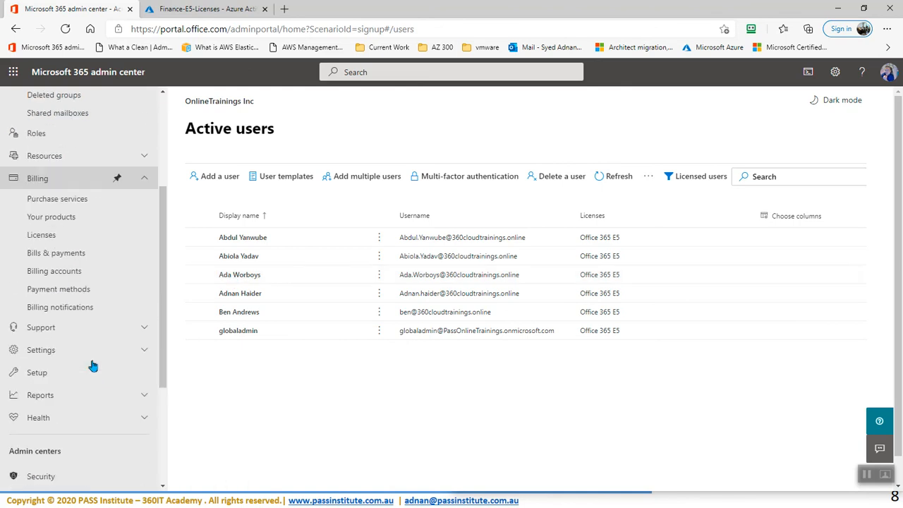
# Step: Open the Office 365 E5 licence (6/25 assigned) and its subscription details
pyautogui.click(48, 242)
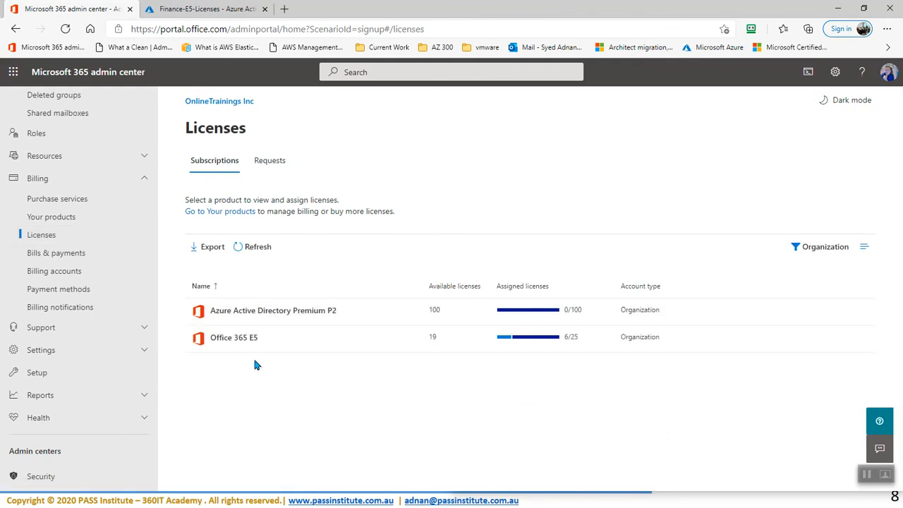
pyautogui.click(241, 340)
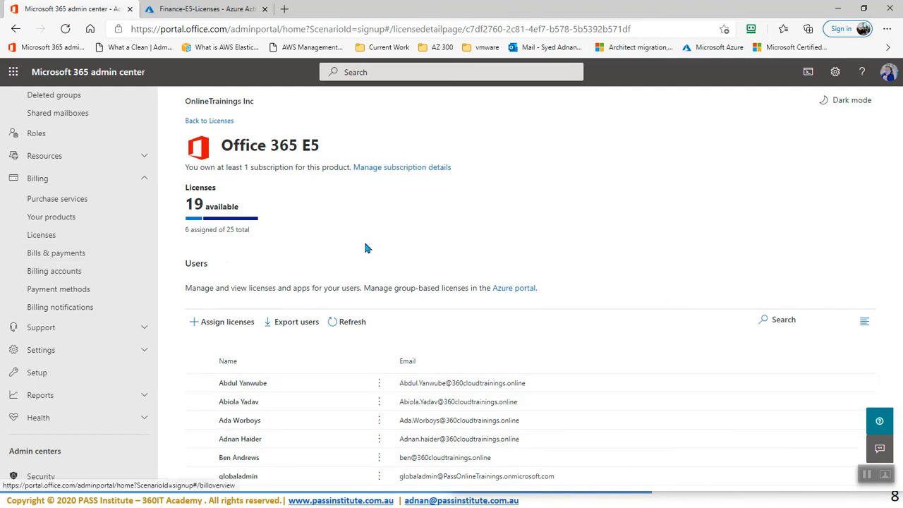
pyautogui.click(415, 169)
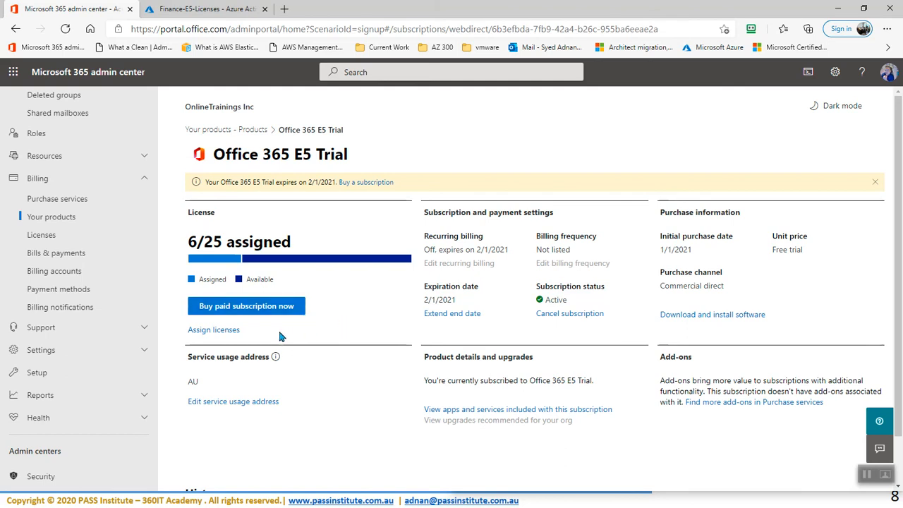
# Step: Start a paid Office 365 E5 checkout, set quantity 12 (subtotal AUD 608.40), then back out
pyautogui.moveTo(242, 261)
pyautogui.click(241, 312)
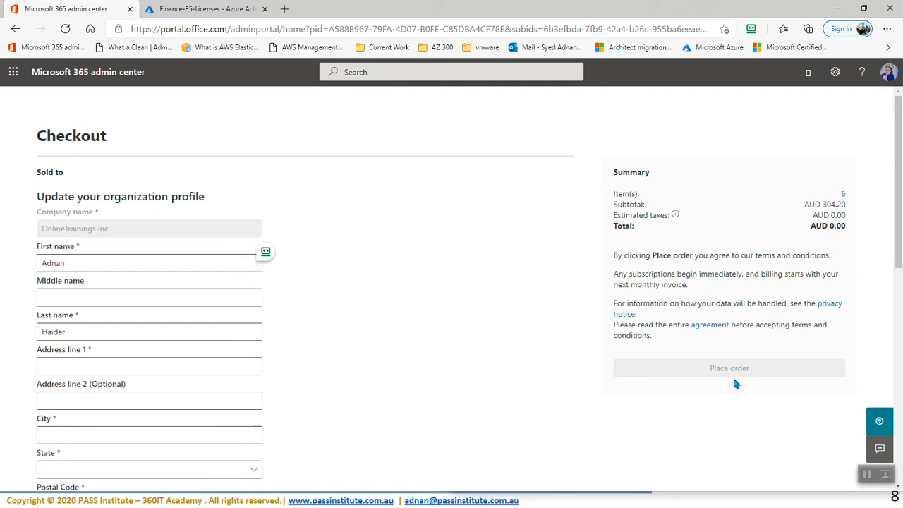
pyautogui.scroll(-10, 298, 318)
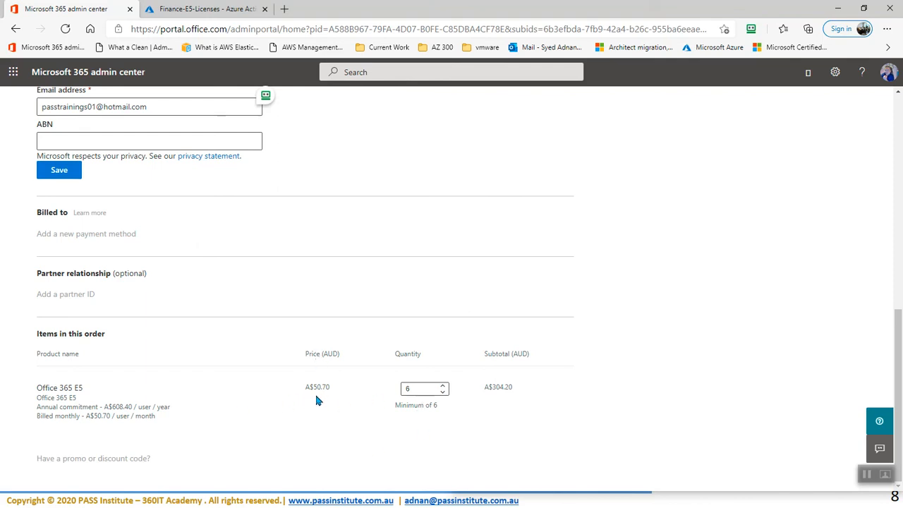
pyautogui.click(442, 386)
pyautogui.click(443, 387)
pyautogui.click(443, 386)
pyautogui.click(443, 386)
pyautogui.click(405, 414)
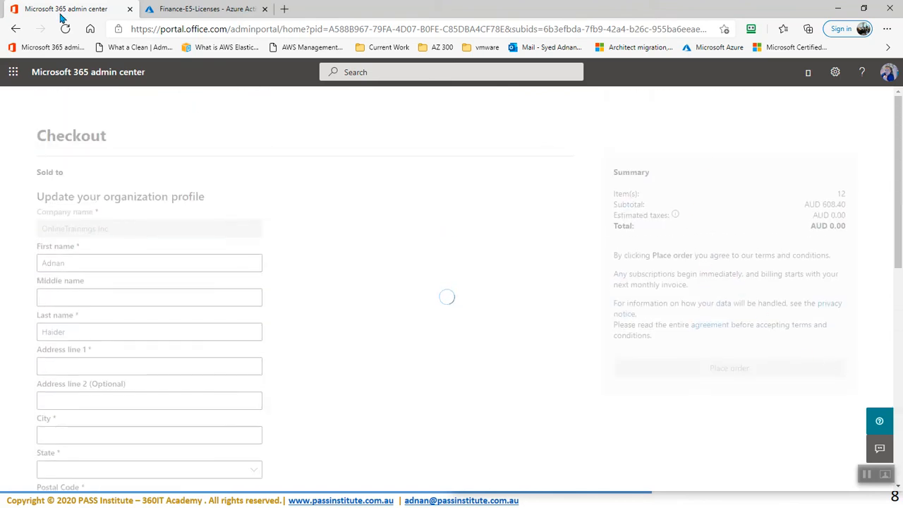
pyautogui.click(12, 30)
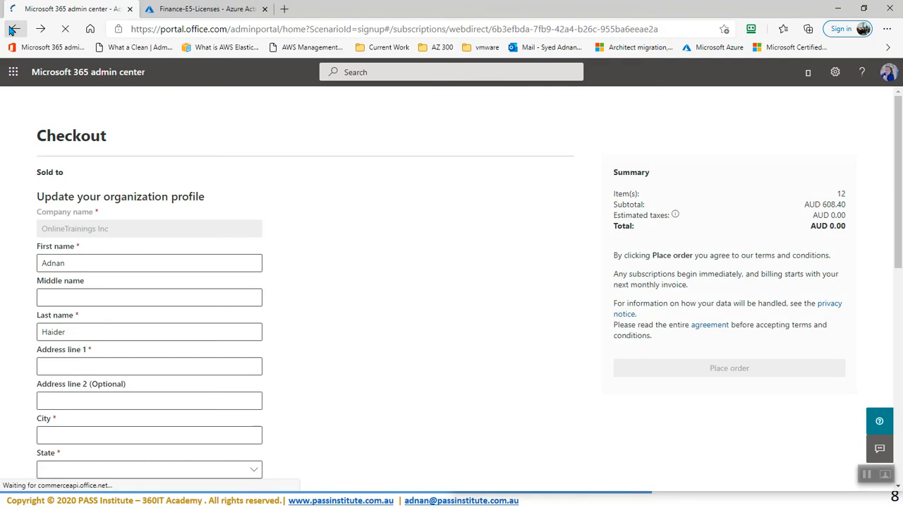